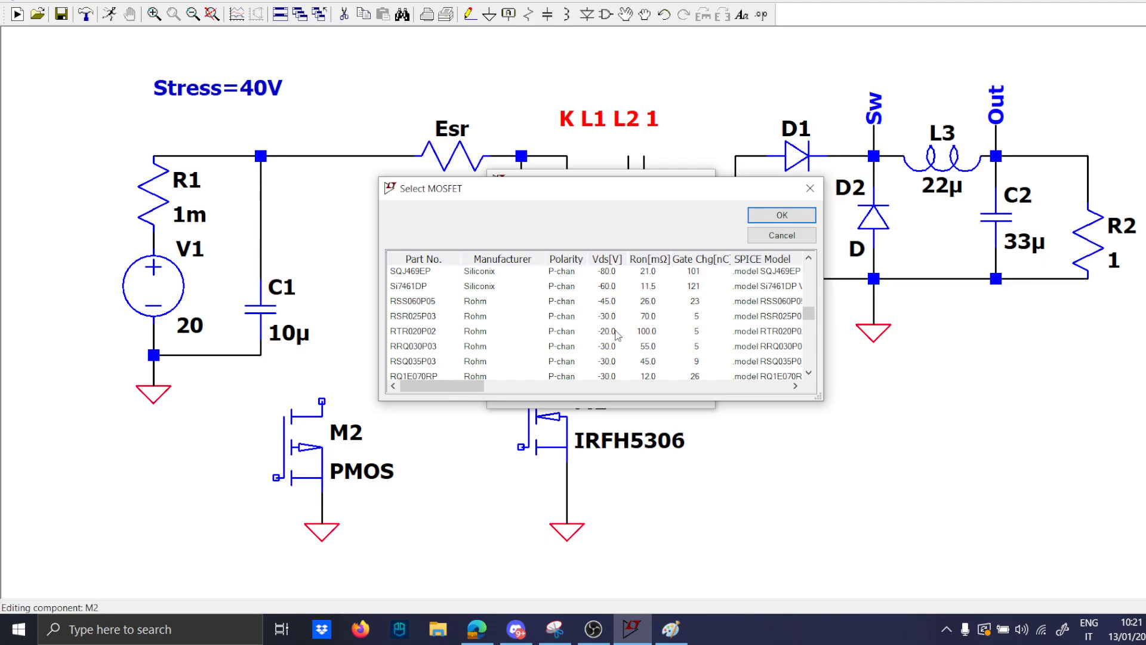
Step: Assign the P-channel IRF9640 from International Rectifier as the model of MOSFET M2
{"action": "scroll", "coordinate": [617, 335], "scroll_direction": "down", "scroll_amount": 10}
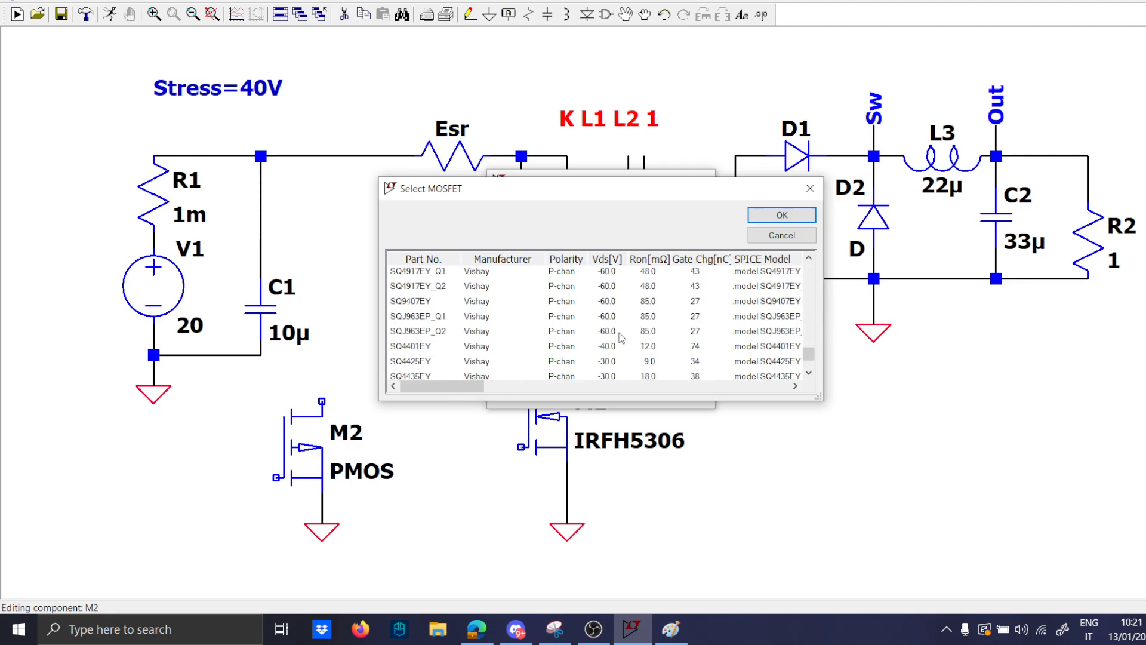
{"action": "scroll", "coordinate": [620, 337], "scroll_direction": "up", "scroll_amount": 10}
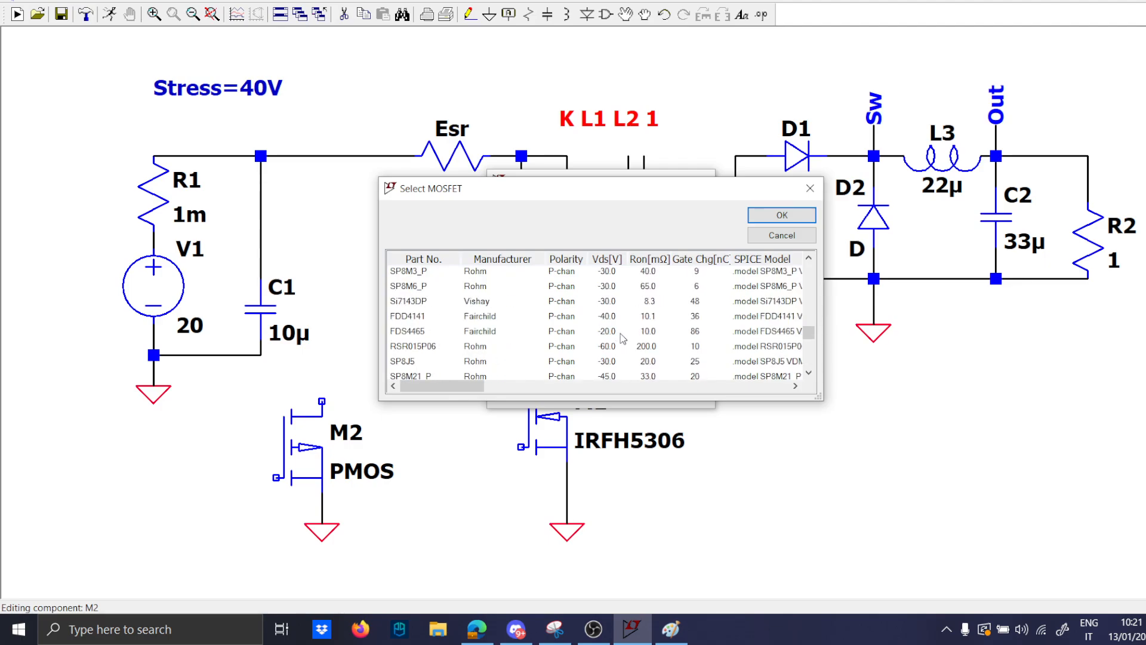
{"action": "scroll", "coordinate": [624, 346], "scroll_direction": "up", "scroll_amount": 6}
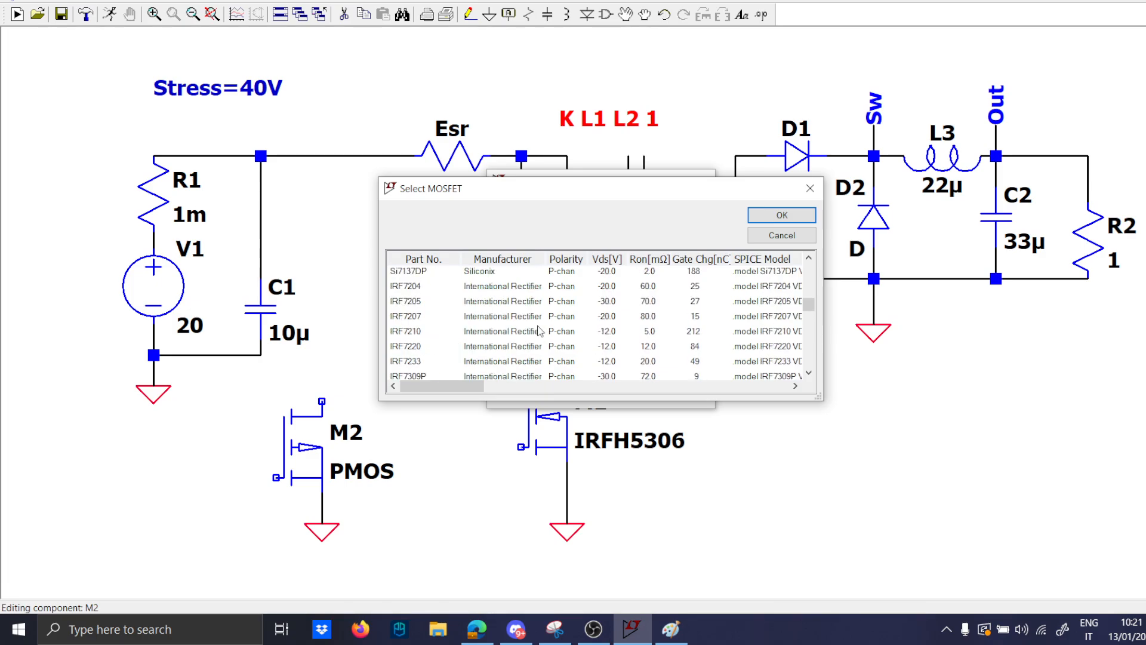
{"action": "scroll", "coordinate": [540, 332], "scroll_direction": "down", "scroll_amount": 5}
{"action": "left_click", "coordinate": [508, 318]}
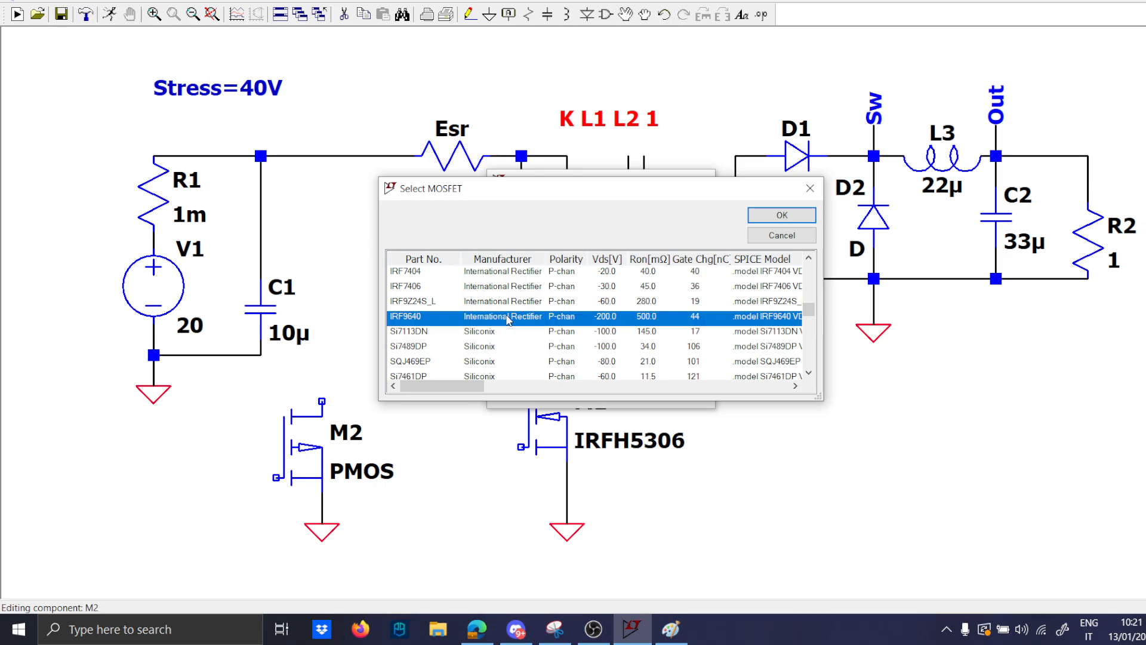
{"action": "left_click", "coordinate": [776, 214]}
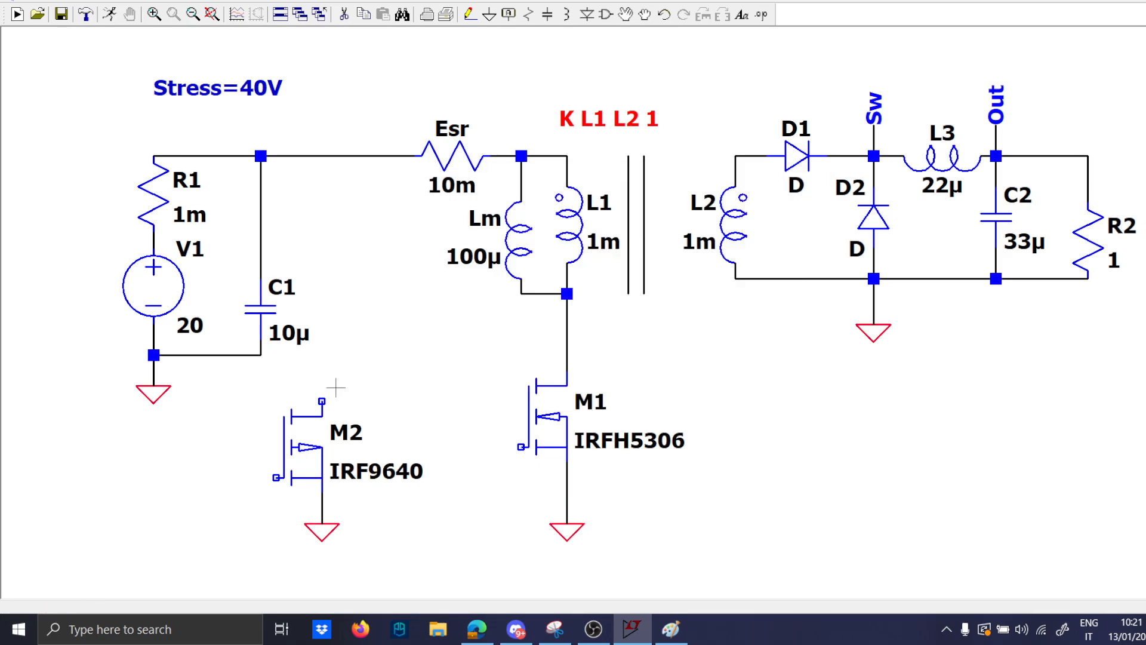
Step: Wire the upper terminal of M2 up and across to the vertical wire above M1
{"action": "key", "text": "F3"}
{"action": "left_click", "coordinate": [322, 401]}
{"action": "left_click", "coordinate": [353, 355]}
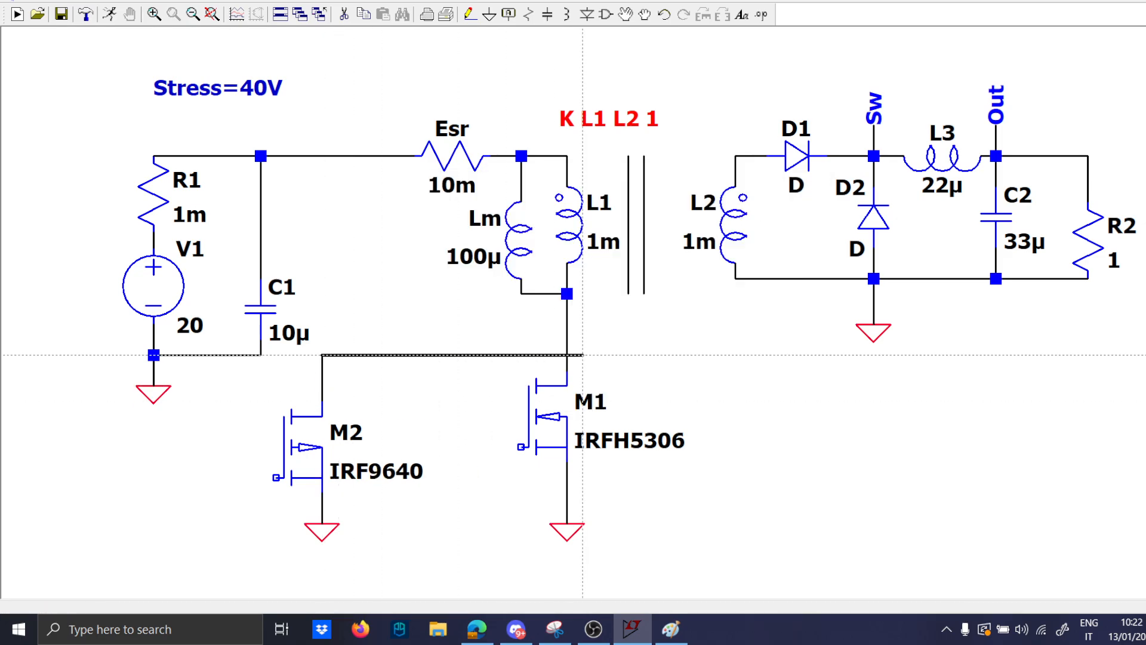
{"action": "left_click", "coordinate": [553, 355]}
{"action": "left_click", "coordinate": [568, 355]}
{"action": "key", "text": "Escape"}
Step: Insert a horizontal capacitor C3 into the wire between M2 and M1 and set its value to 470n
{"action": "key", "text": "c"}
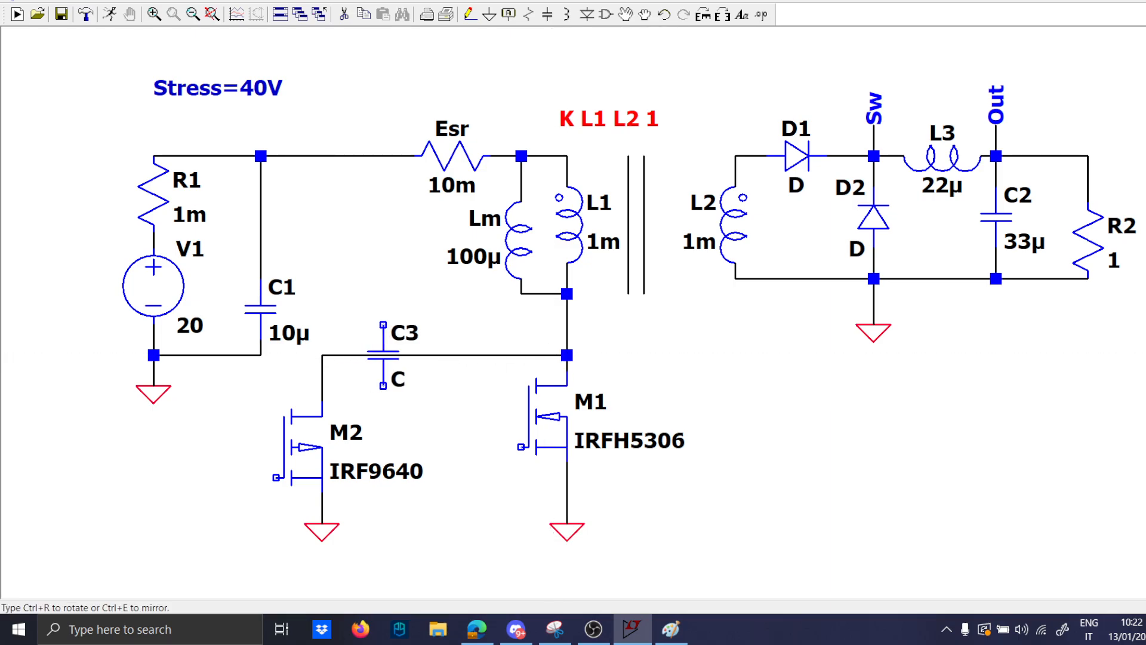
{"action": "key", "text": "ctrl+r"}
{"action": "left_click", "coordinate": [392, 383]}
{"action": "key", "text": "Escape"}
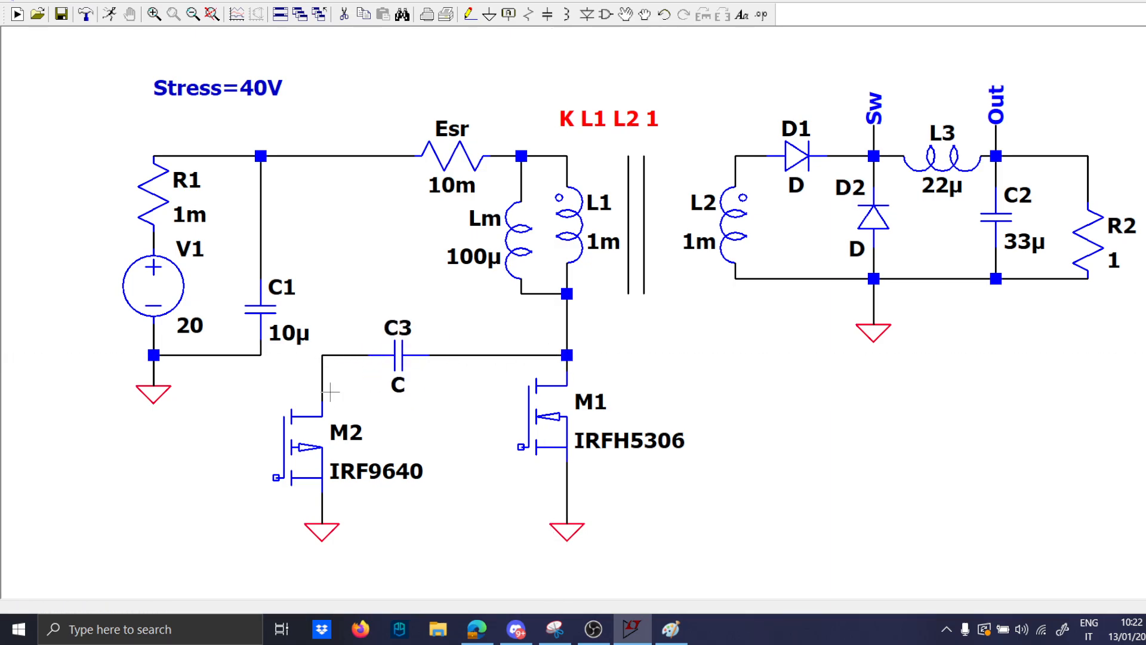
{"action": "right_click", "coordinate": [398, 385]}
{"action": "type", "text": "4"}
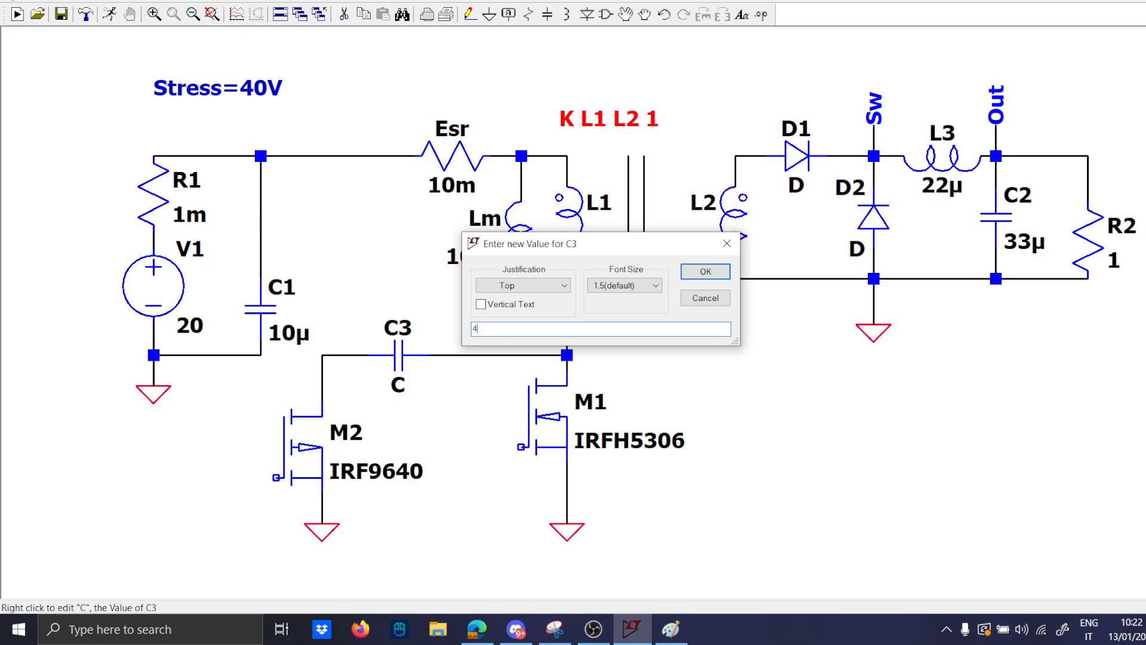
{"action": "type", "text": "70n"}
{"action": "key", "text": "Return"}
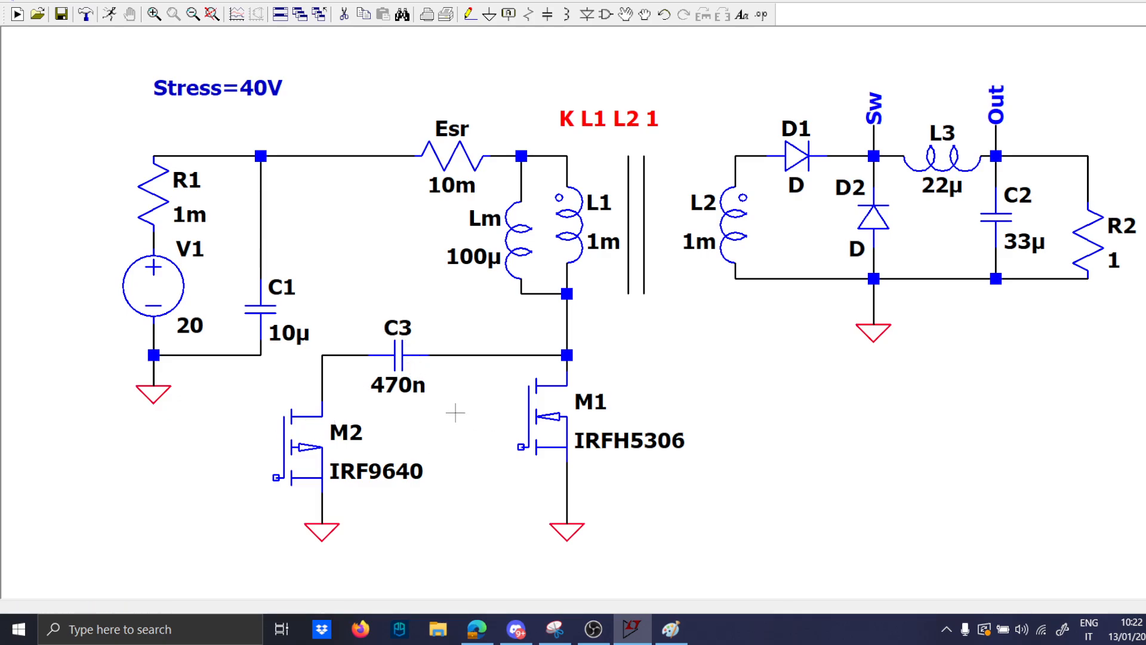
Step: Shift C3 closer to M1 along its wire, and move M2 with its ground closer to M1 as well
{"action": "left_click_drag", "start_coordinate": [382, 341], "coordinate": [459, 341]}
{"action": "left_click_drag", "start_coordinate": [407, 539], "coordinate": [262, 350]}
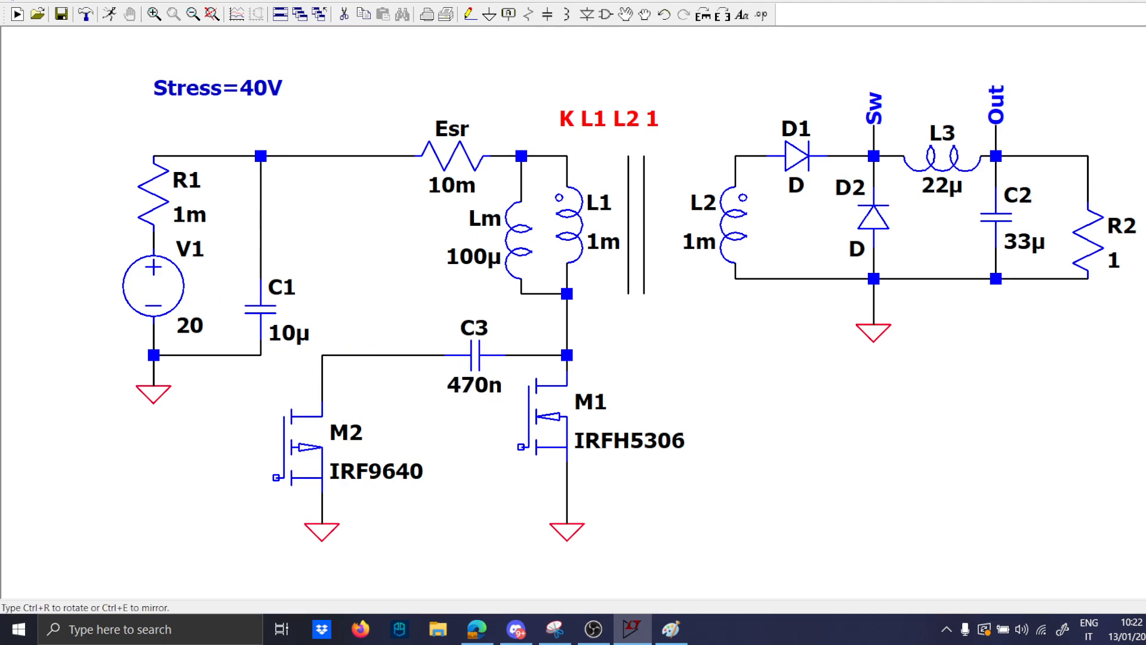
{"action": "left_click", "coordinate": [309, 350]}
{"action": "key", "text": "Escape"}
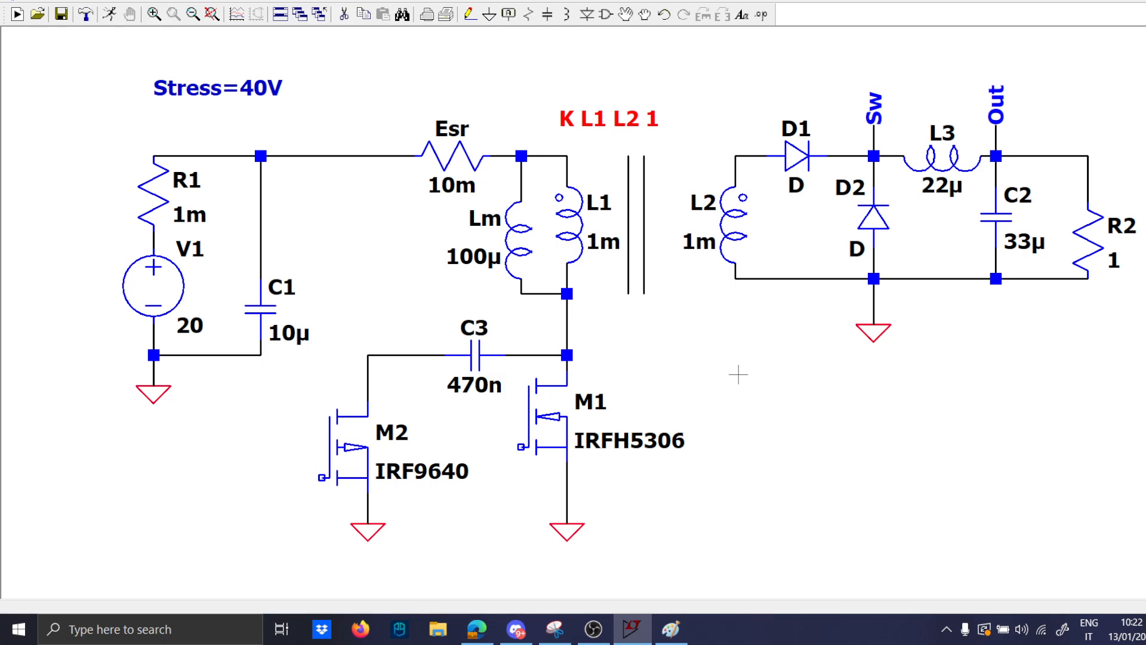
Step: Begin a SPICE directive with the lines .param dd=10n and .param D=0.45
{"action": "key", "text": "s"}
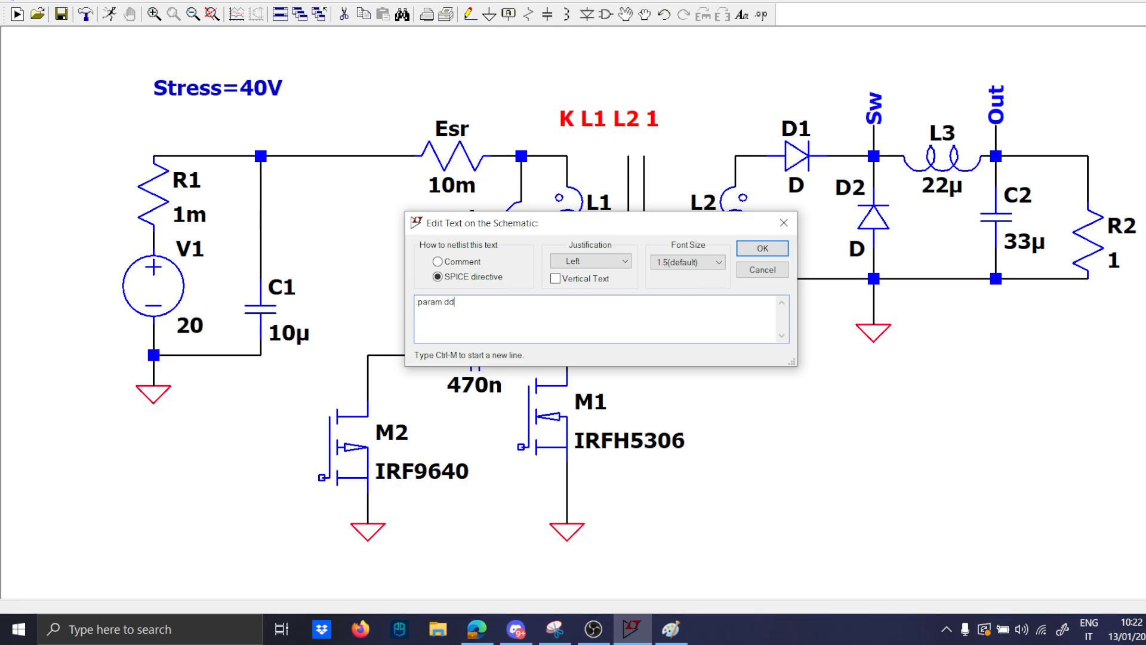
{"action": "type", "text": ".param"}
{"action": "key", "text": "Caps_Lock"}
{"action": "type", "text": "D"}
{"action": "key", "text": "Caps_Lock"}
{"action": "type", "text": "=0"}
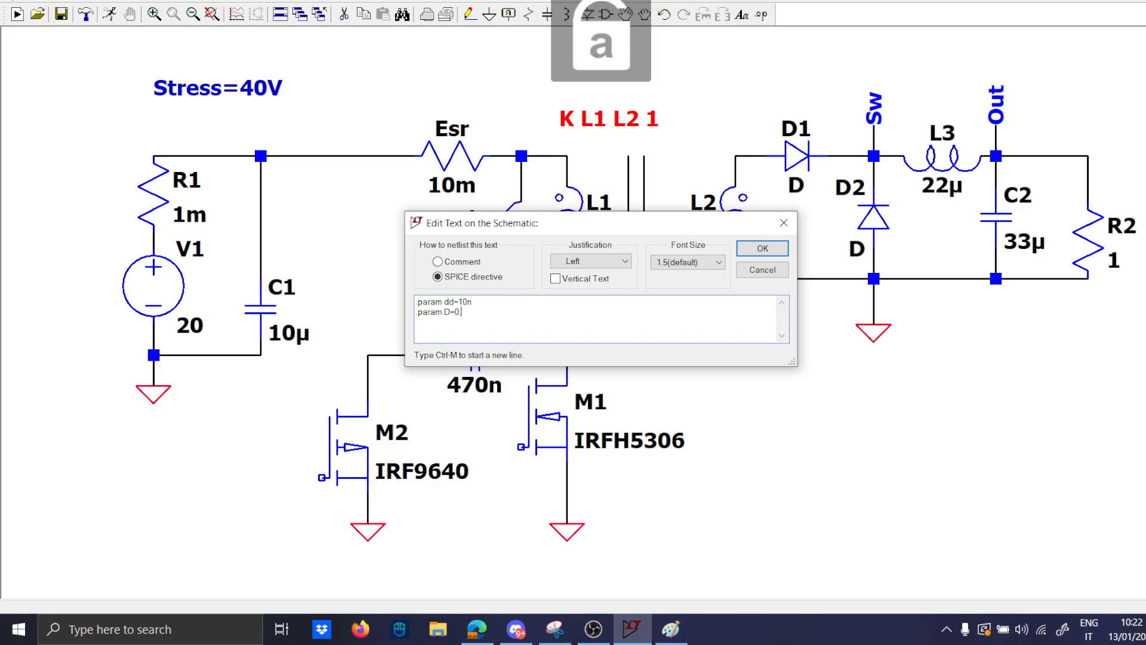
{"action": "type", "text": ".45"}
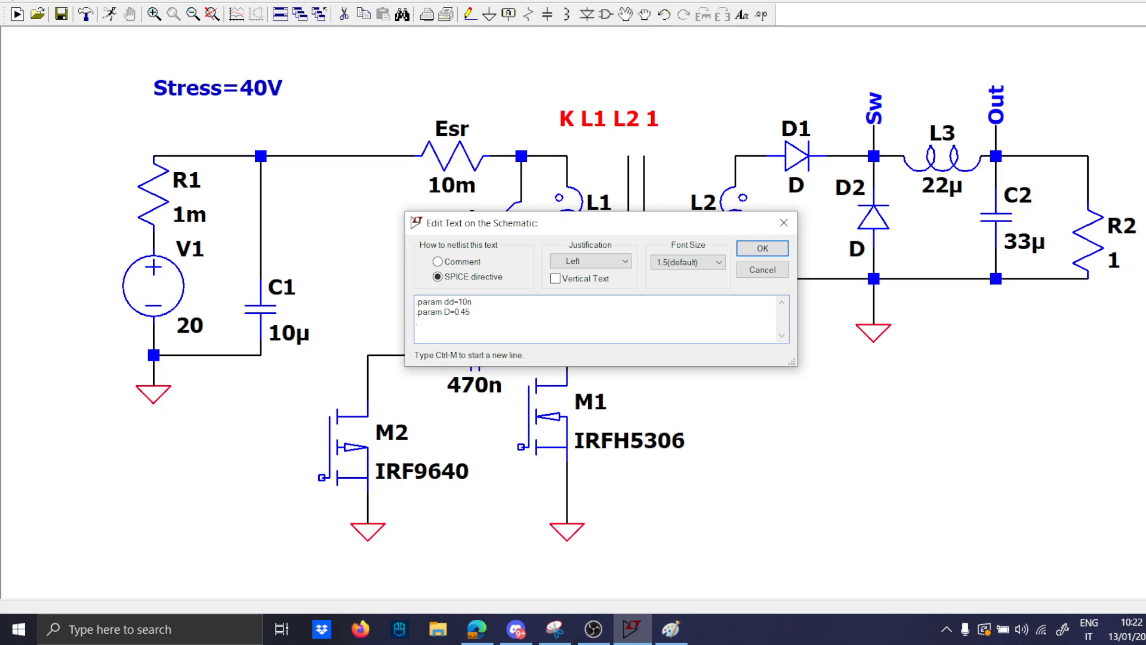
Step: Add the line .param Fs=250k to the SPICE directive
{"action": "key", "text": "Caps_Lock"}
{"action": "type", "text": "Fs="}
{"action": "key", "text": "Caps_Lock"}
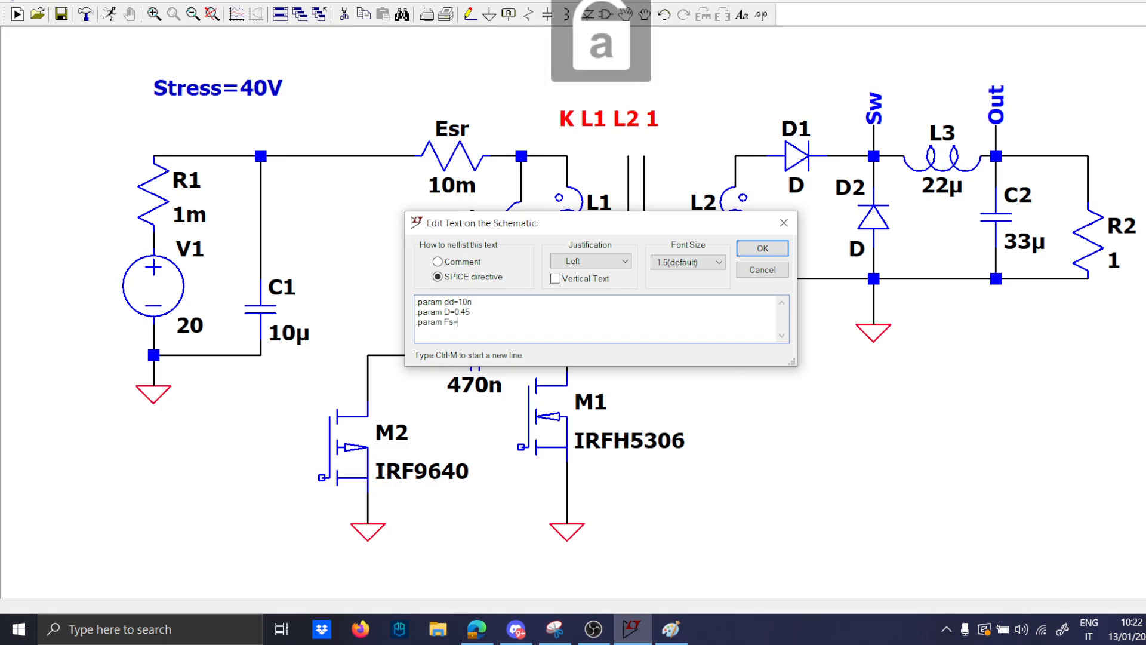
{"action": "type", "text": "250k"}
{"action": "key", "text": "ctrl+m"}
Step: Add the line .param Ts=1/Fs and place the directive text below the transformer, beside M1
{"action": "type", "text": ".para"}
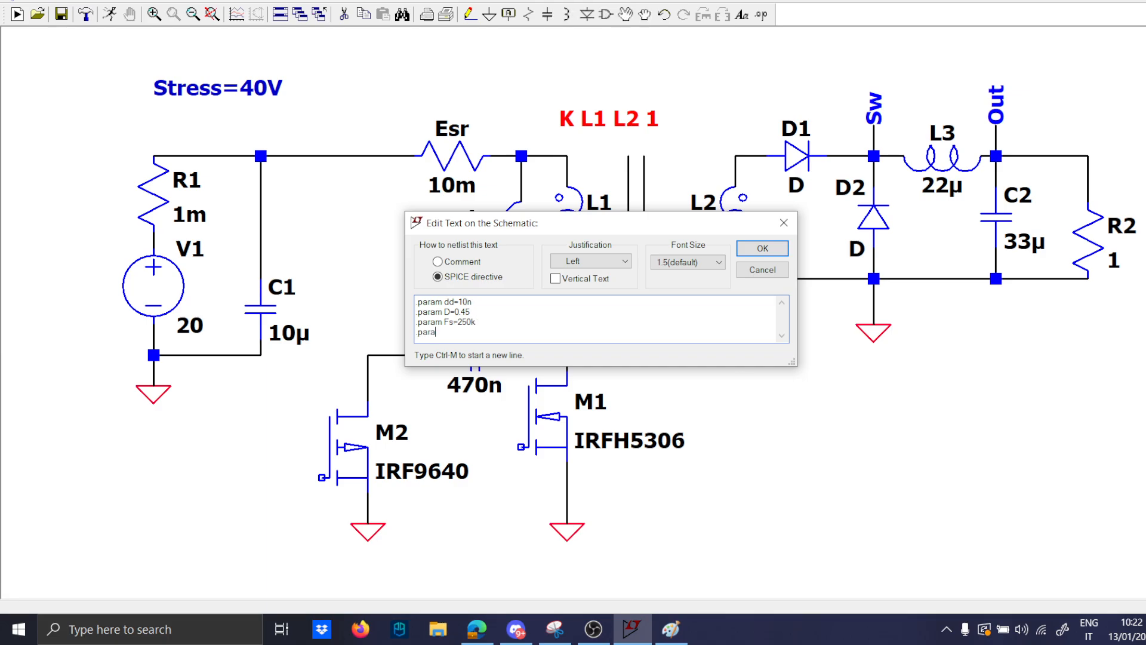
{"action": "type", "text": "m"}
{"action": "key", "text": "Caps_Lock"}
{"action": "key", "text": "Caps_Lock"}
{"action": "type", "text": "t"}
{"action": "key", "text": "Caps_Lock"}
{"action": "key", "text": "Caps_Lock"}
{"action": "key", "text": "Caps_Lock"}
{"action": "type", "text": "S"}
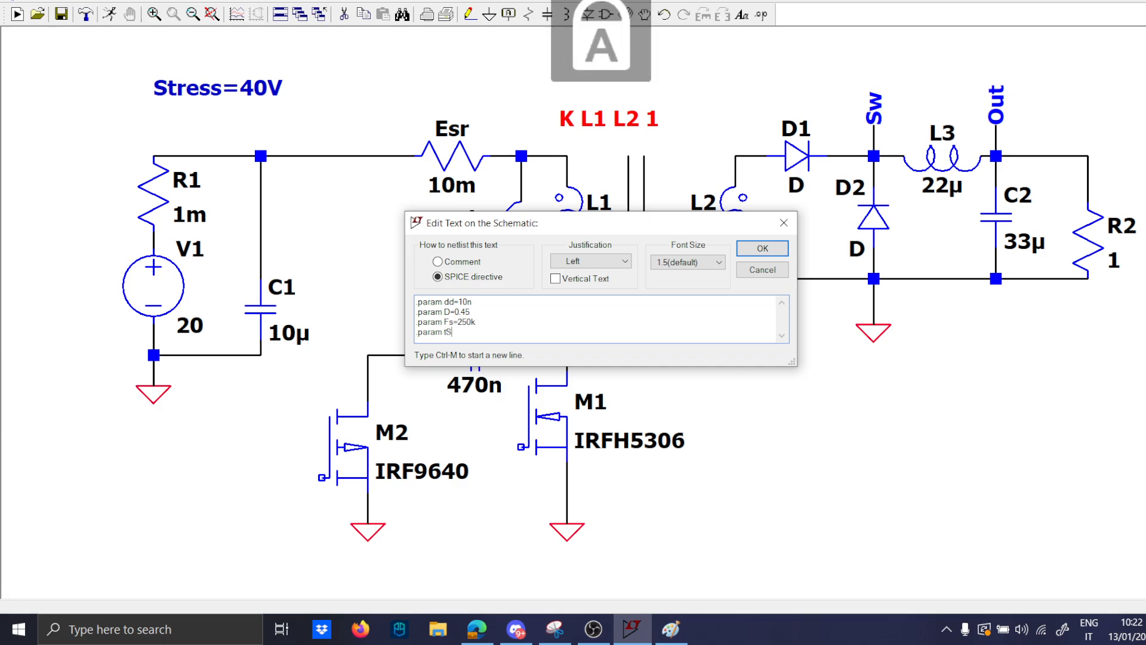
{"action": "key", "text": "BackSpace"}
{"action": "key", "text": "BackSpace"}
{"action": "type", "text": "T"}
{"action": "key", "text": "Caps_Lock"}
{"action": "type", "text": "s=1/F"}
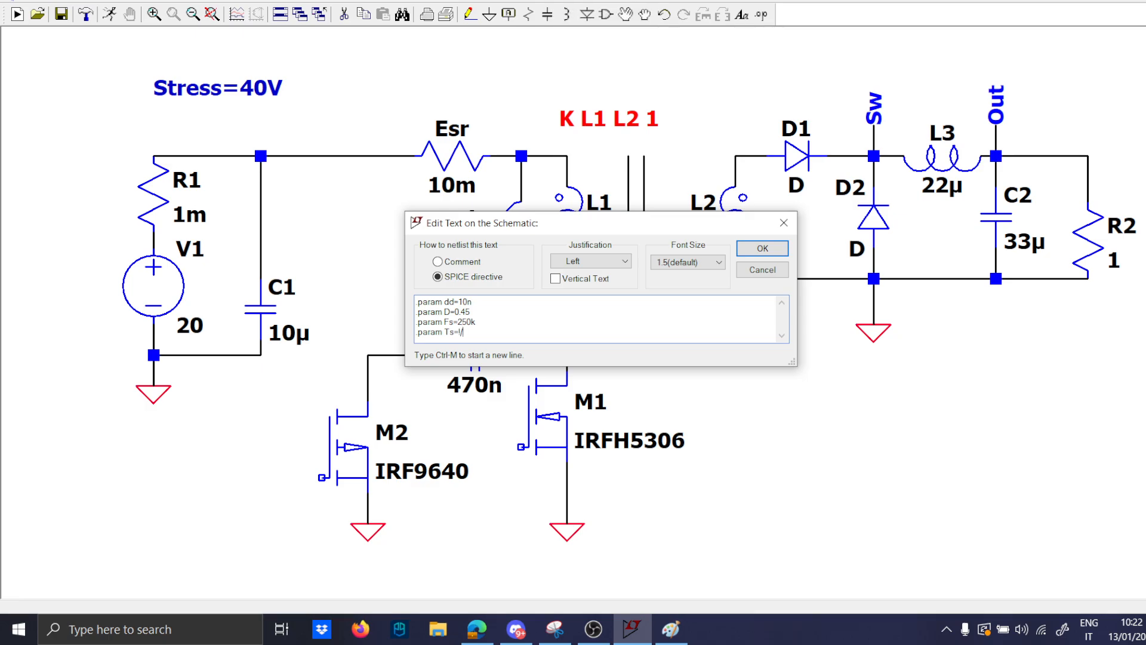
{"action": "key", "text": "BackSpace"}
{"action": "type", "text": "/F"}
{"action": "key", "text": "Caps_Lock"}
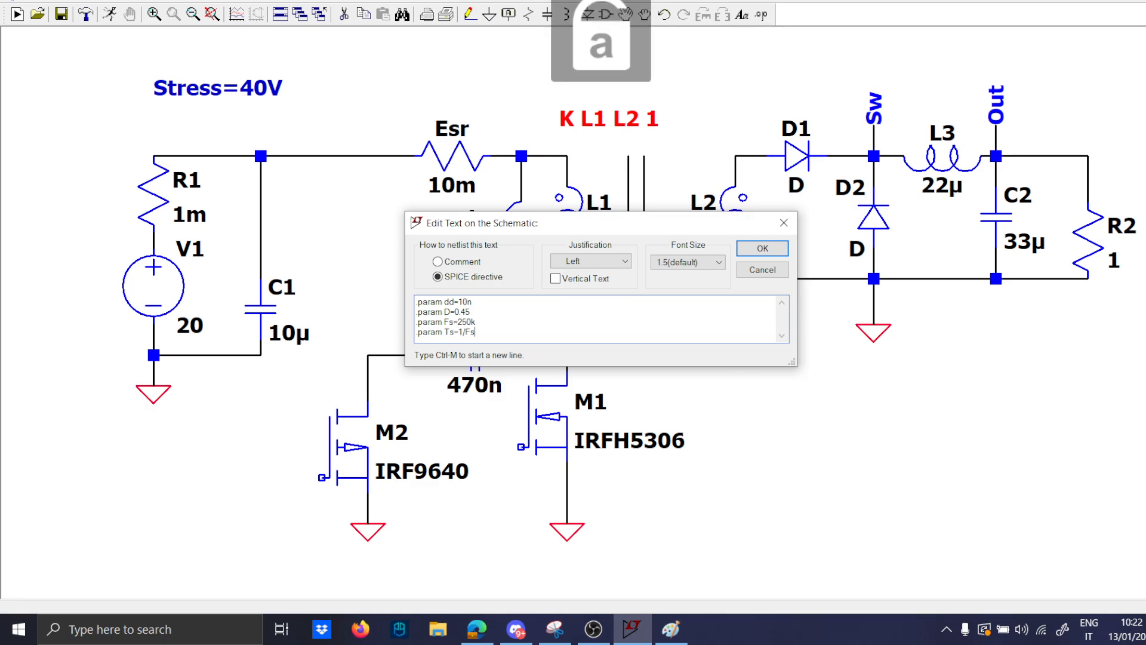
{"action": "key", "text": "Return"}
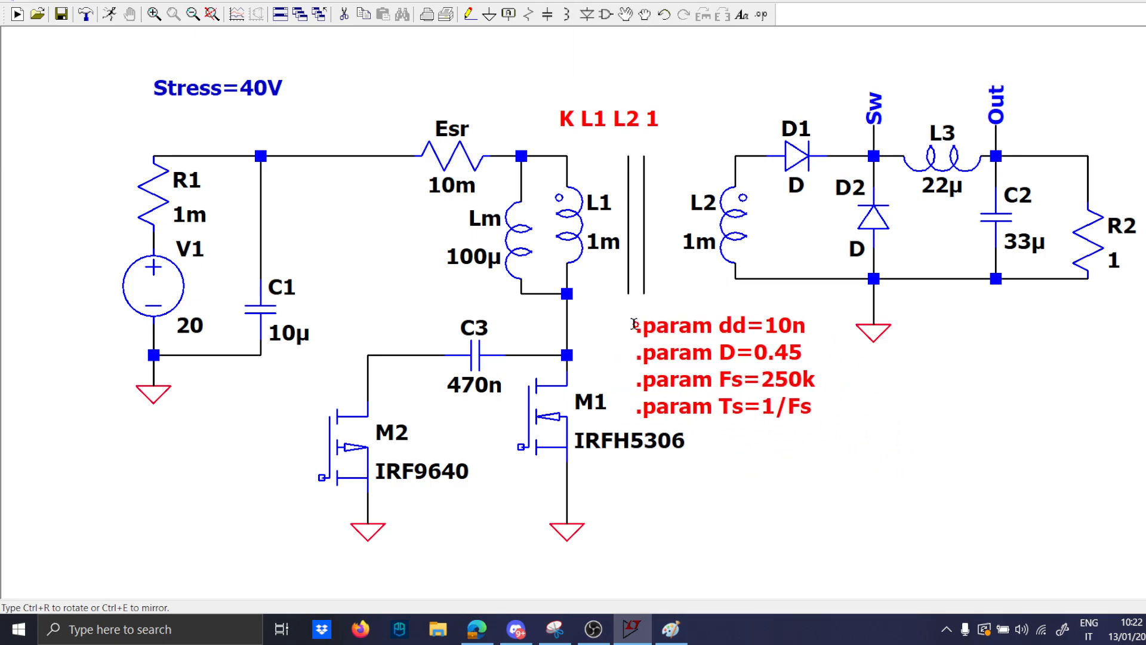
{"action": "left_click", "coordinate": [634, 324]}
Step: Place a new voltage source V2 below the parameter directives
{"action": "key", "text": "v"}
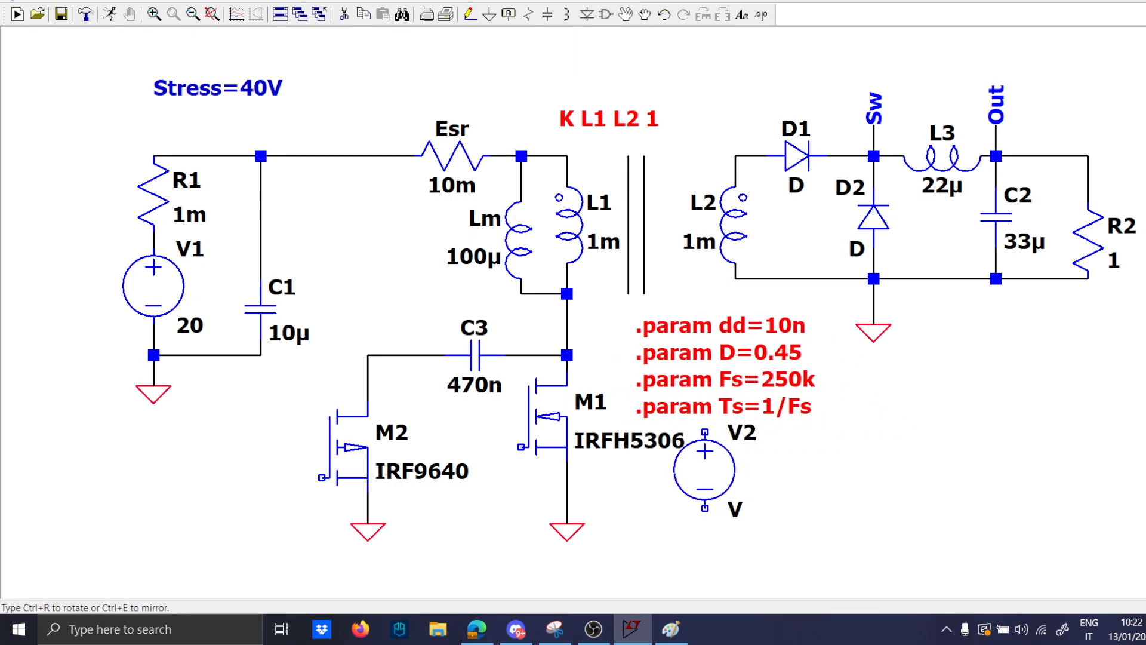
{"action": "left_click", "coordinate": [736, 462]}
{"action": "right_click", "coordinate": [736, 462]}
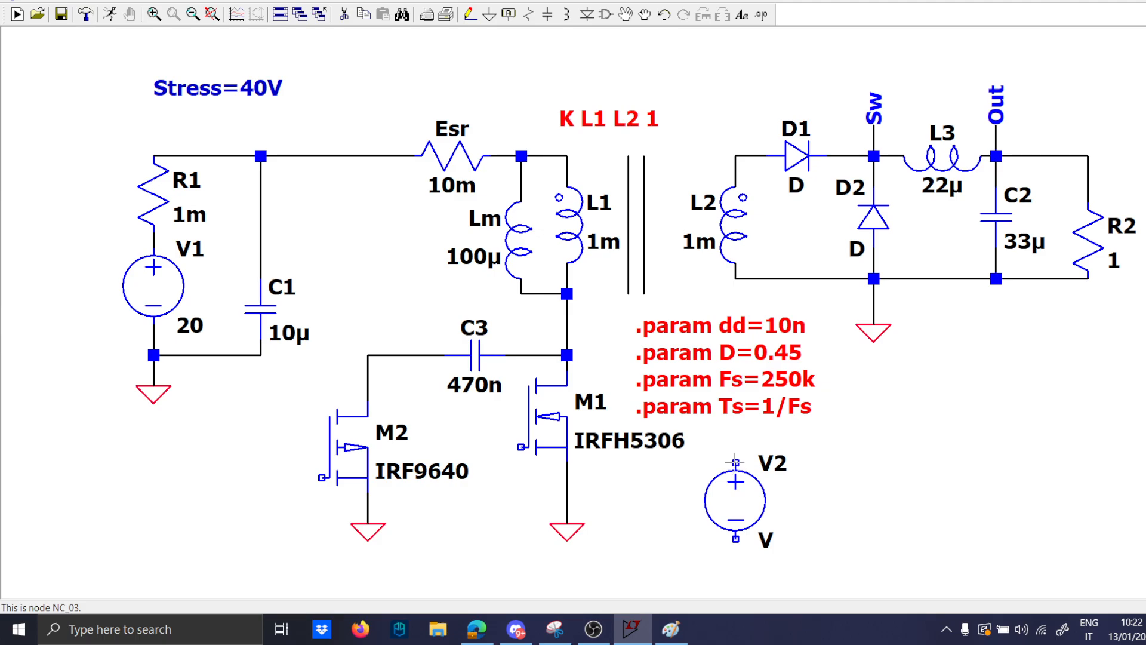
Step: Create the net label g1 and place it beside the gates of both M1 and M2
{"action": "key", "text": "F4"}
{"action": "type", "text": "g1"}
{"action": "key", "text": "Return"}
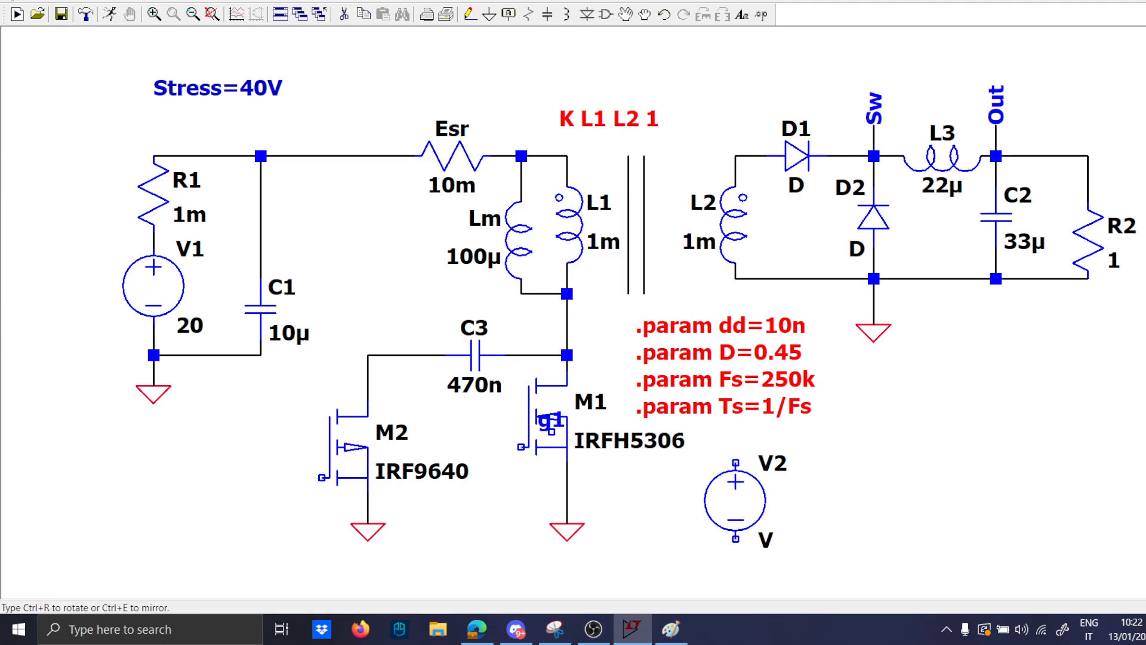
{"action": "left_click", "coordinate": [490, 447]}
{"action": "left_click", "coordinate": [291, 477]}
{"action": "right_click", "coordinate": [292, 478]}
Step: Wire the two g1 labels to the gate terminals of M2 and M1
{"action": "key", "text": "F3"}
{"action": "left_click", "coordinate": [291, 477]}
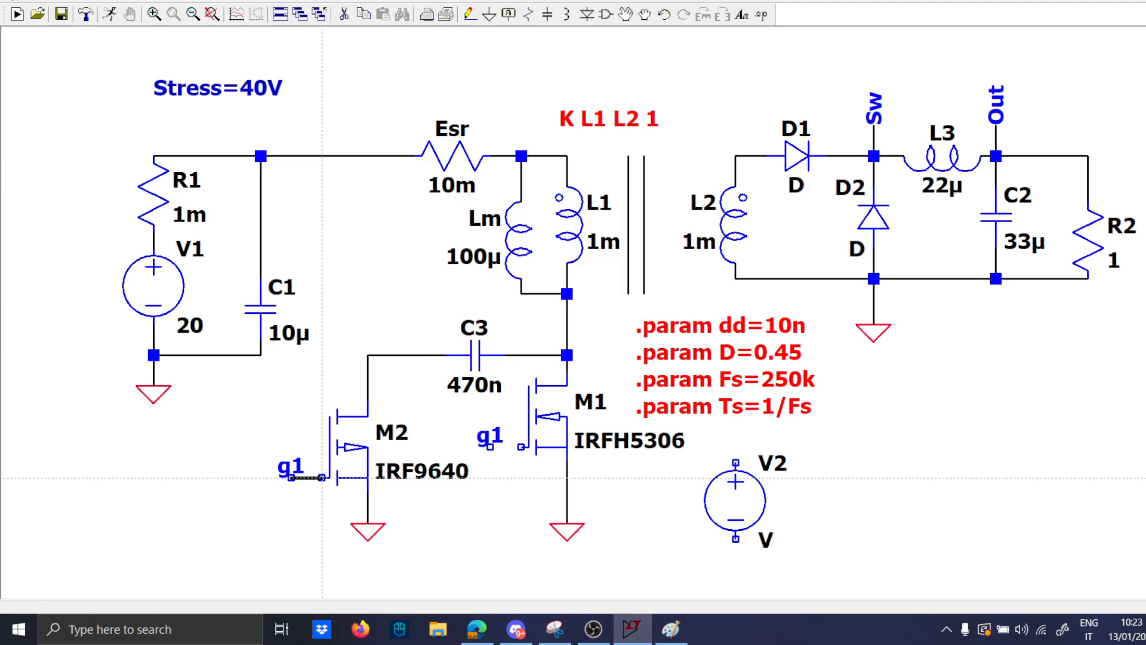
{"action": "left_click", "coordinate": [321, 478]}
{"action": "left_click", "coordinate": [490, 447]}
{"action": "left_click", "coordinate": [521, 447]}
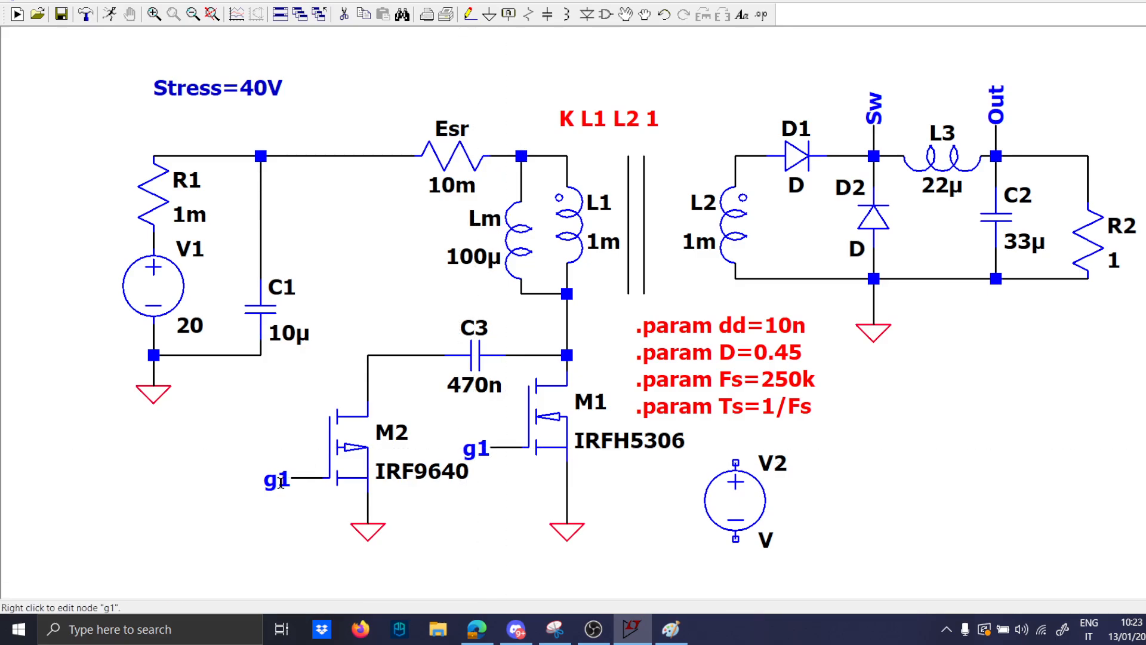
Step: Rename the net label at M2's gate to g2
{"action": "right_click", "coordinate": [281, 482]}
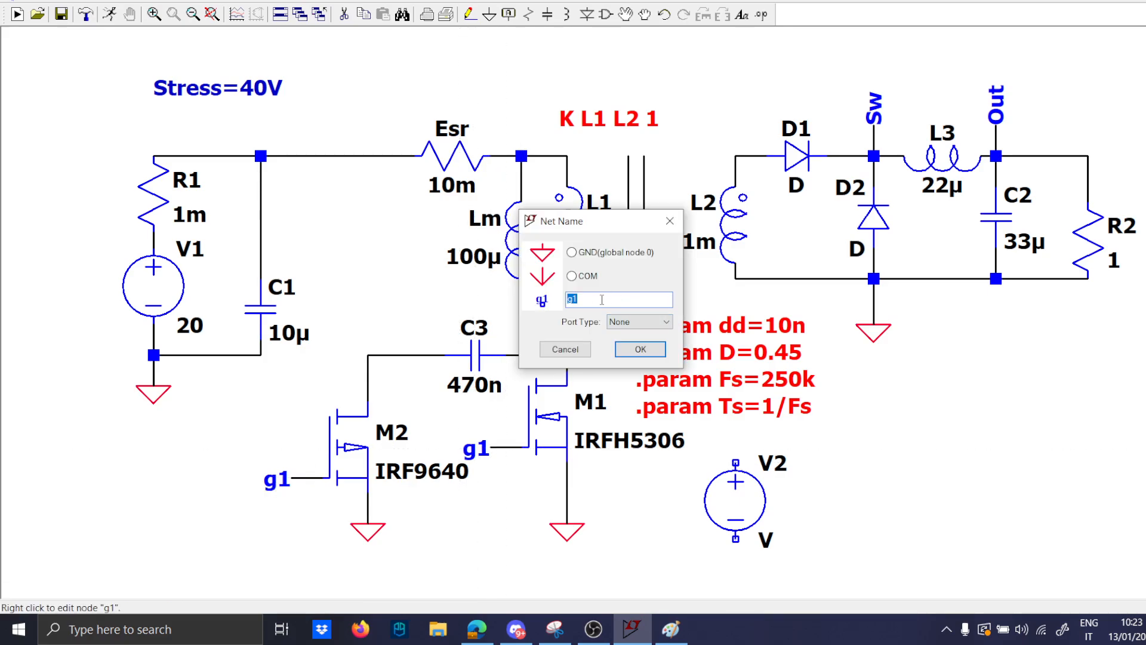
{"action": "type", "text": "g2"}
{"action": "key", "text": "Return"}
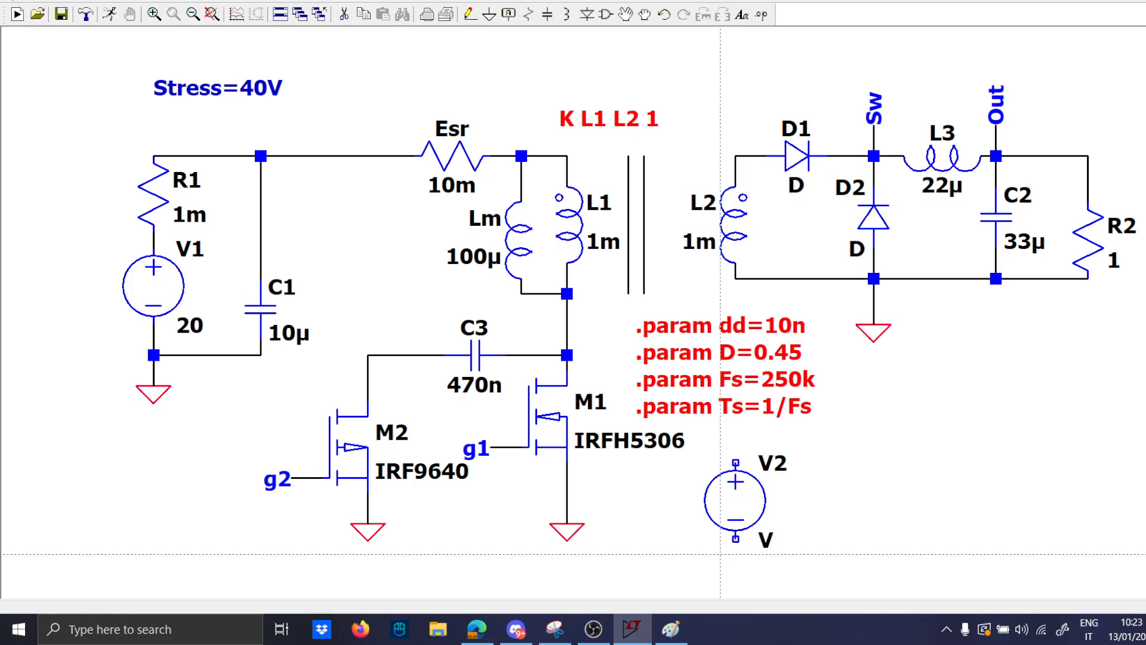
Step: Attach a ground symbol to the negative terminal of V2
{"action": "key", "text": "Escape"}
{"action": "key", "text": "g"}
{"action": "left_click", "coordinate": [736, 539]}
{"action": "key", "text": "Escape"}
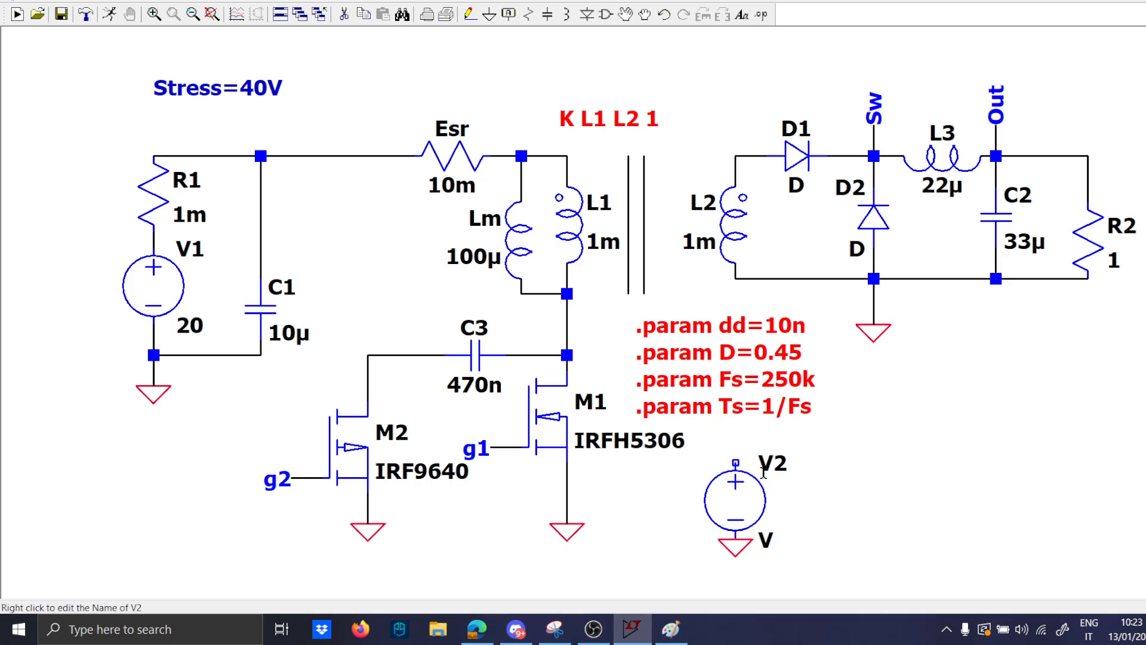
Step: Copy the g1 label, rotated to vertical, above V2's positive terminal and place a copy of the g2 label beside it
{"action": "key", "text": "F6"}
{"action": "left_click", "coordinate": [476, 447]}
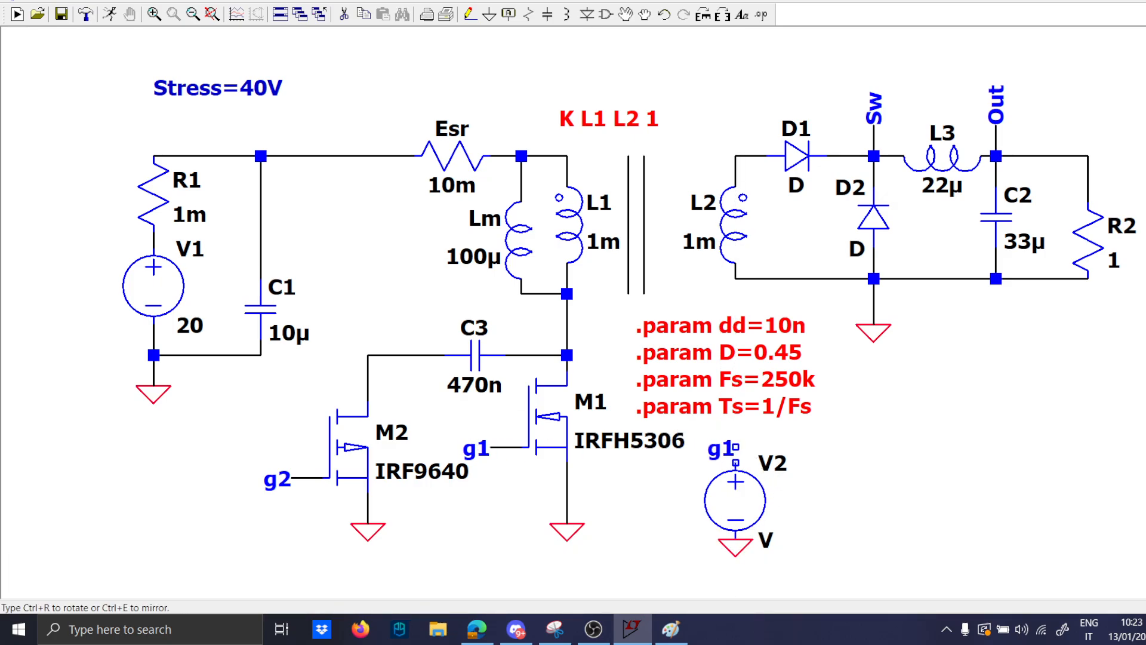
{"action": "key", "text": "ctrl+r"}
{"action": "left_click", "coordinate": [736, 448]}
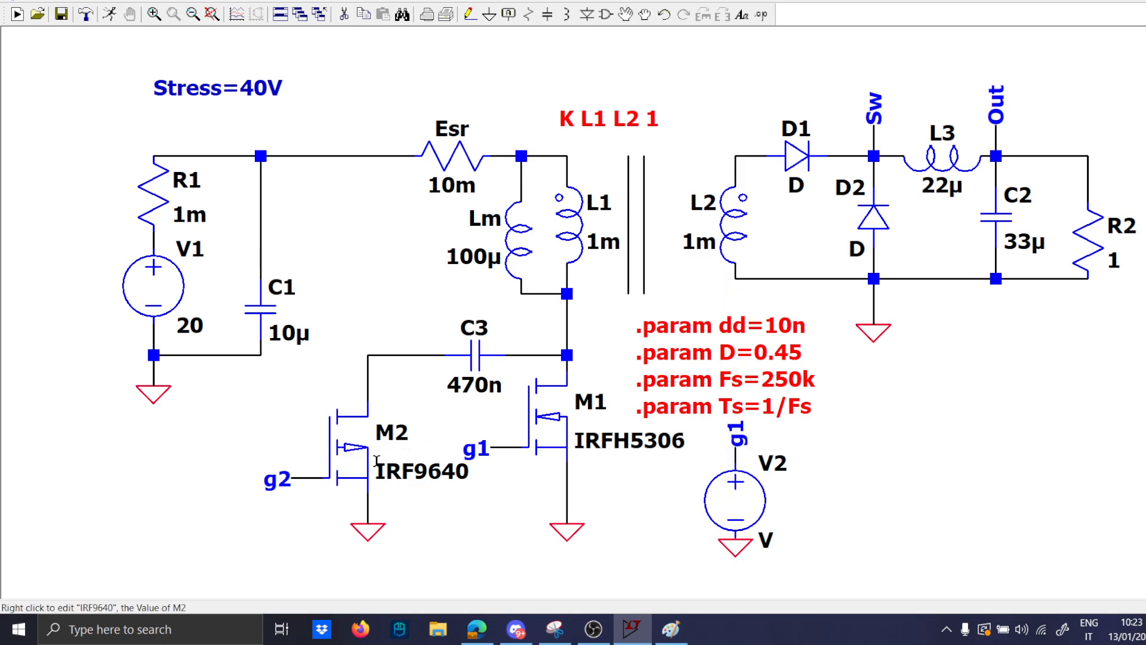
{"action": "key", "text": "F6"}
{"action": "left_click", "coordinate": [278, 479]}
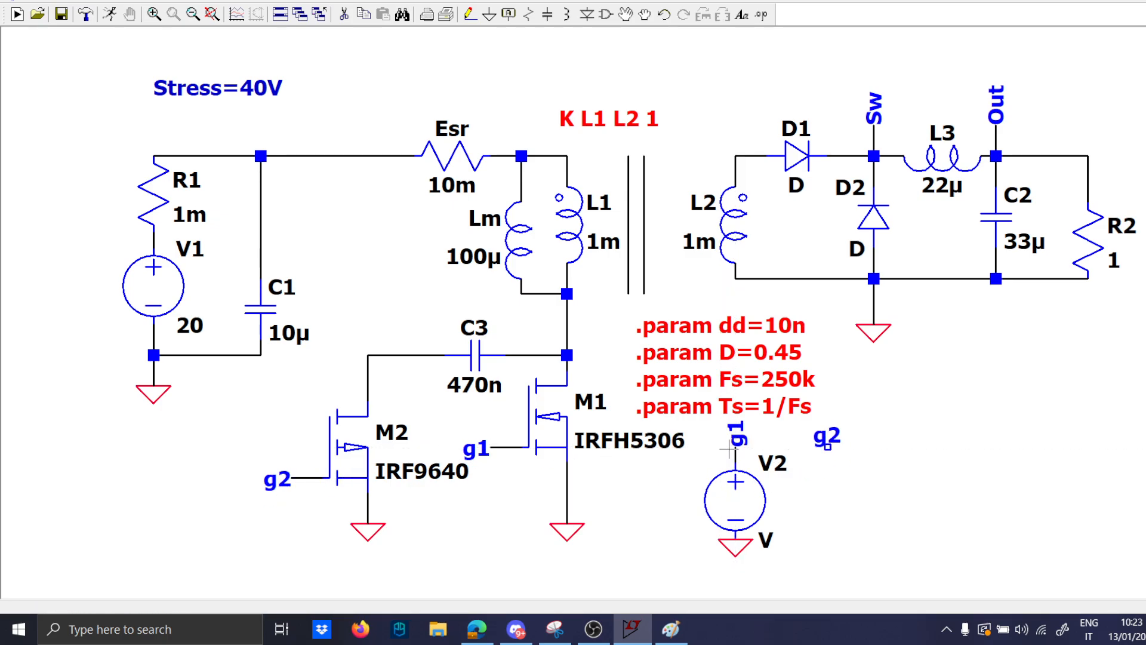
Step: Configure V2 as a PULSE source with an initial voltage of 0 and an on voltage of 5
{"action": "right_click", "coordinate": [758, 514]}
{"action": "left_click", "coordinate": [697, 322]}
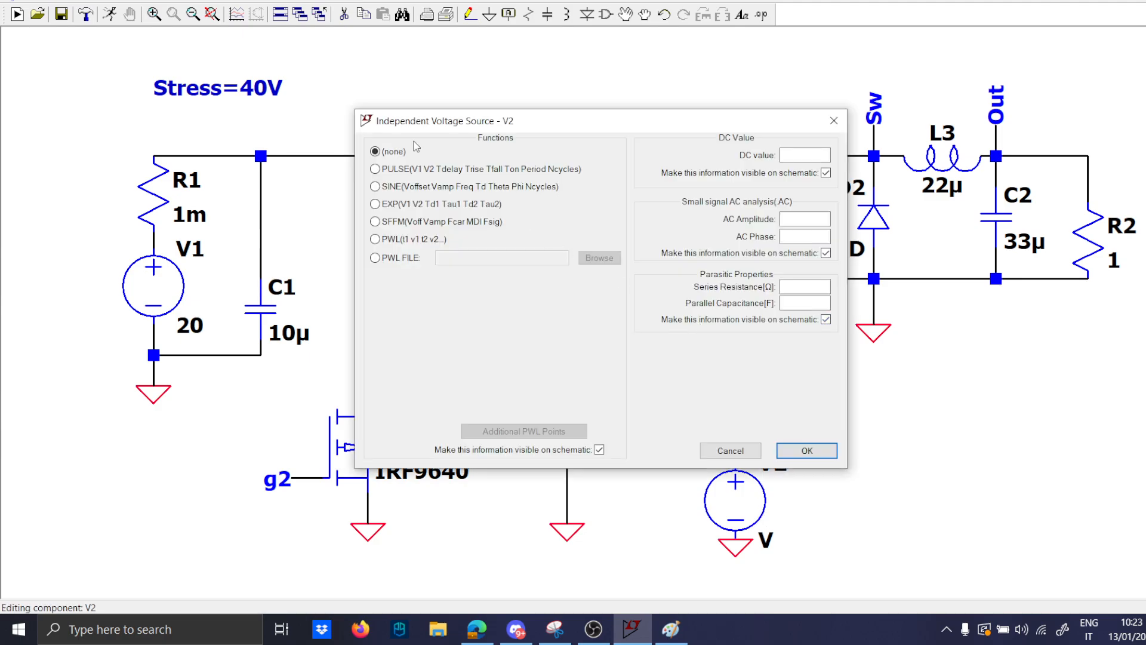
{"action": "left_click", "coordinate": [410, 169]}
{"action": "left_click", "coordinate": [587, 294]}
{"action": "type", "text": "0"}
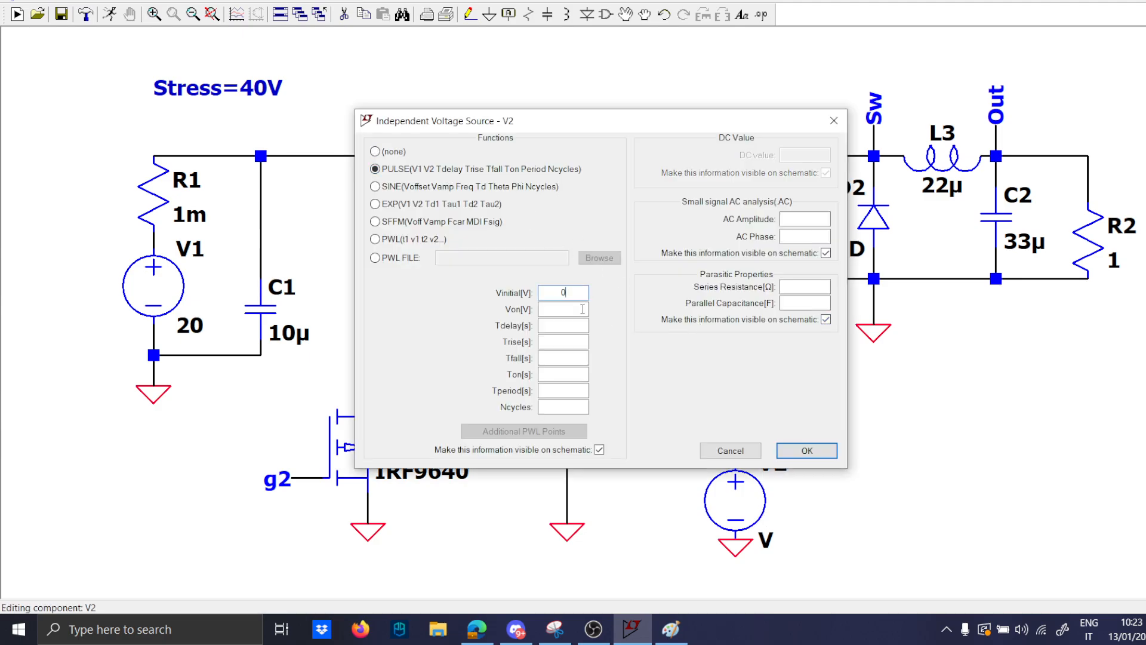
{"action": "left_click", "coordinate": [582, 309]}
{"action": "type", "text": "5"}
Step: Set V2's rise and fall times to 1n each
{"action": "left_click", "coordinate": [580, 341]}
{"action": "type", "text": "1n"}
{"action": "key", "text": "Tab"}
{"action": "type", "text": "1n"}
{"action": "key", "text": "Tab"}
Step: Set V2's on-time to {D*Ts-dd} and its period to {Ts}, and apply the source settings
{"action": "type", "text": "{D/F"}
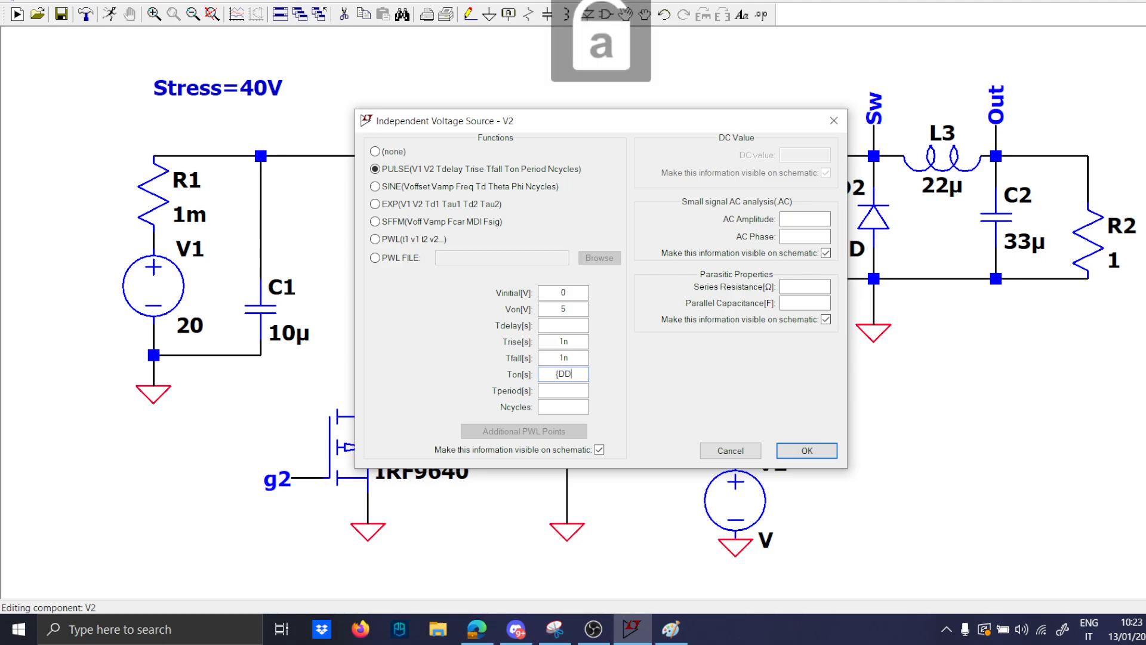
{"action": "key", "text": "BackSpace"}
{"action": "key", "text": "BackSpace"}
{"action": "type", "text": "*Ts}"}
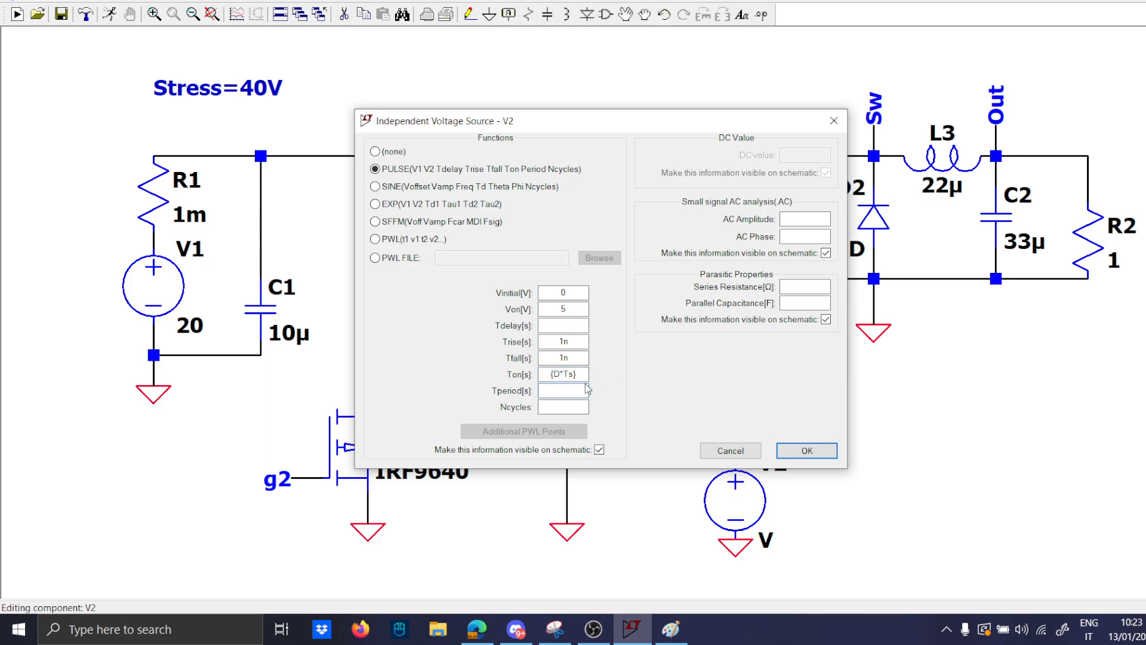
{"action": "type", "text": "{Ts"}
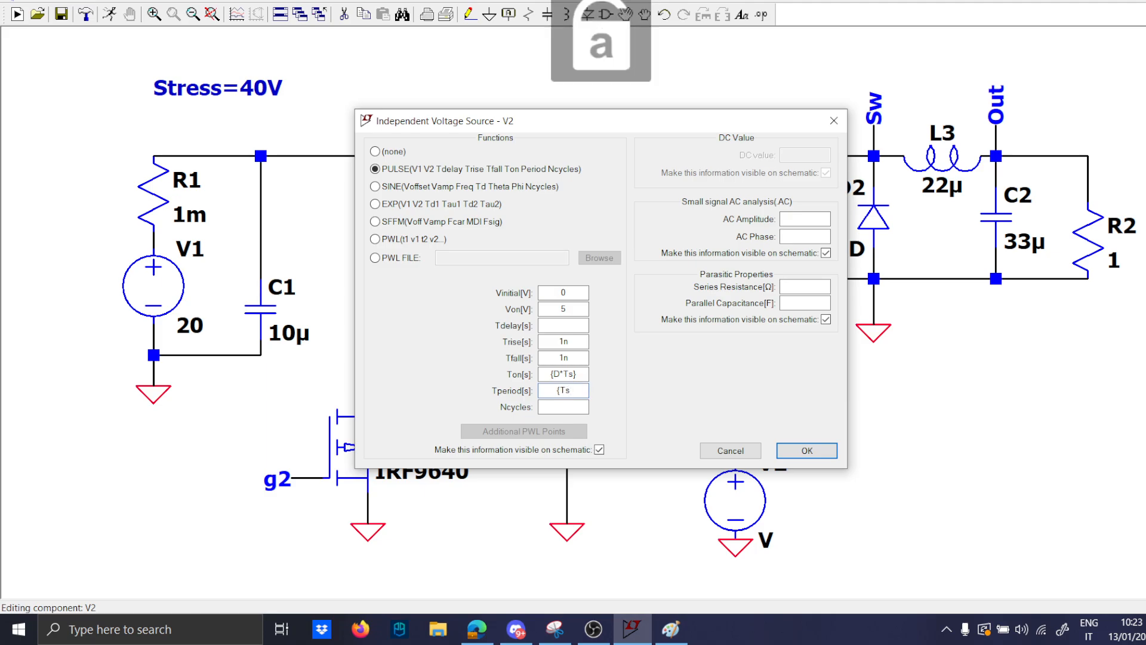
{"action": "type", "text": "}"}
{"action": "left_click", "coordinate": [587, 375]}
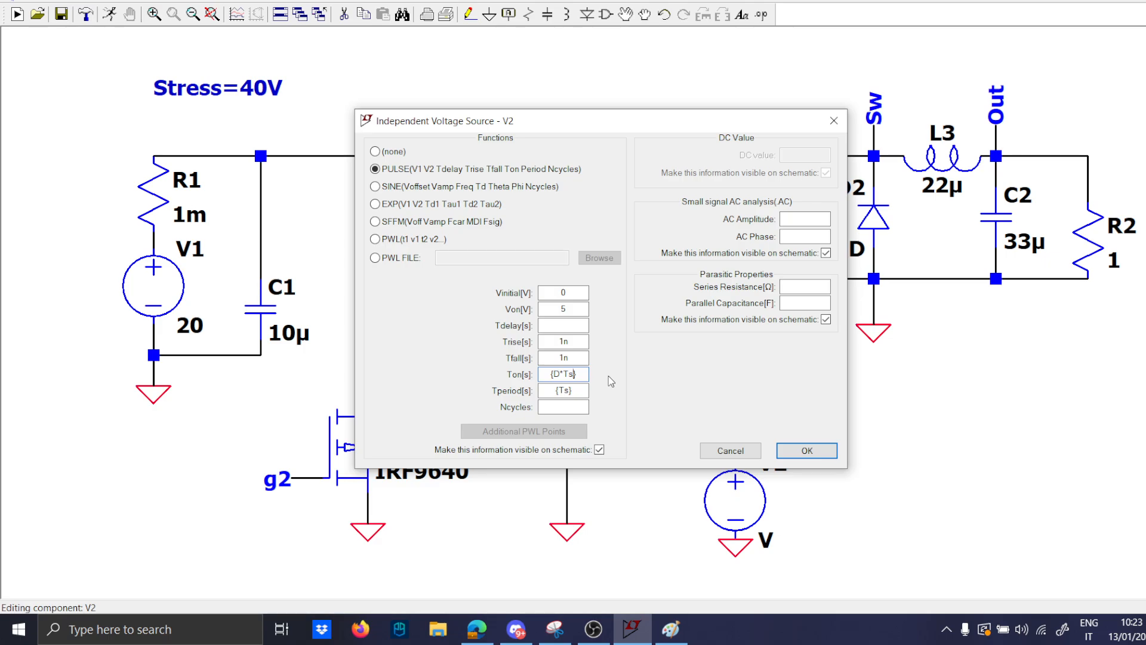
{"action": "type", "text": "-dd"}
{"action": "key", "text": "Return"}
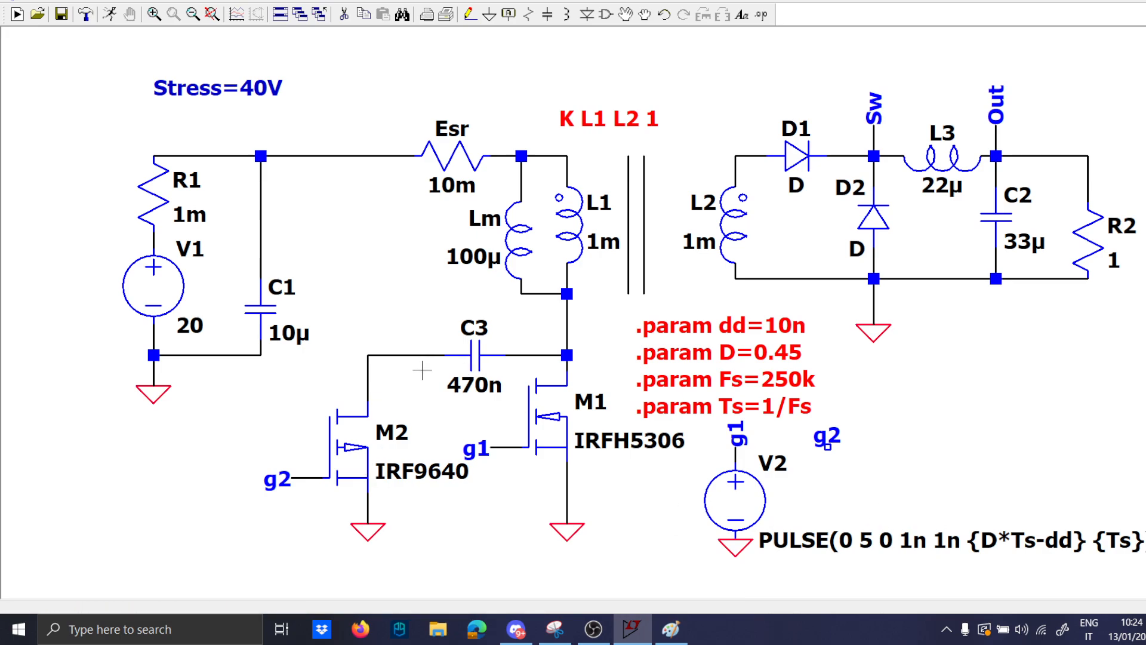
Step: Switch to Paint and sketch a set of axes with a two-pulse square gate waveform labelled Vgs1
{"action": "left_click", "coordinate": [674, 629]}
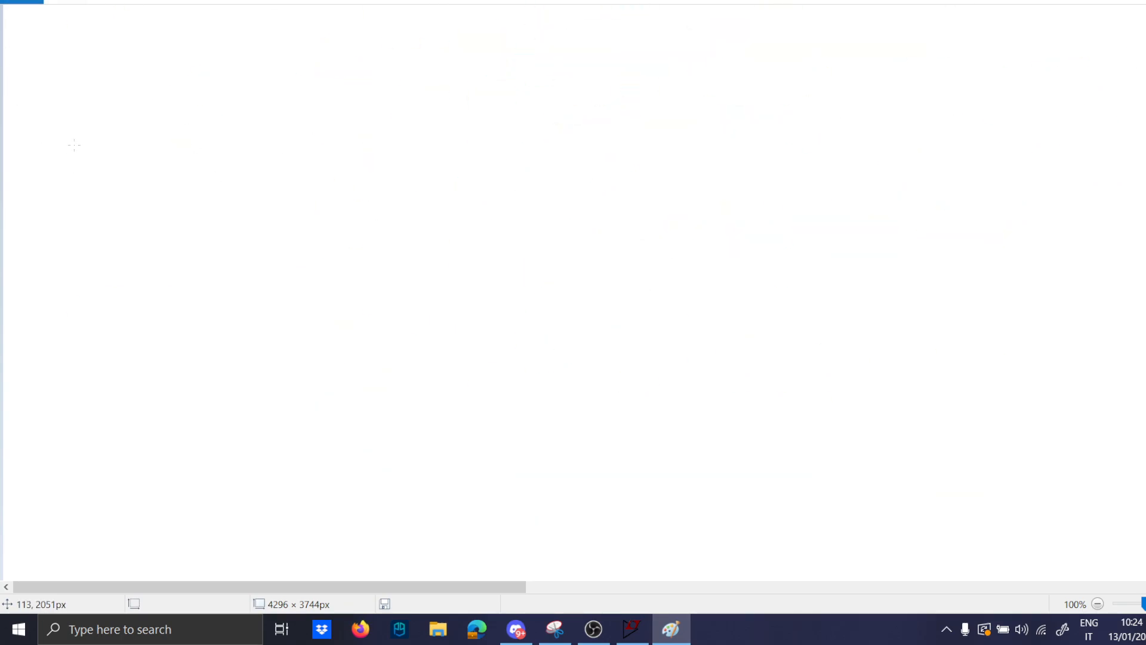
{"action": "left_click_drag", "start_coordinate": [75, 60], "coordinate": [81, 212]}
{"action": "left_click_drag", "start_coordinate": [57, 72], "coordinate": [97, 71]}
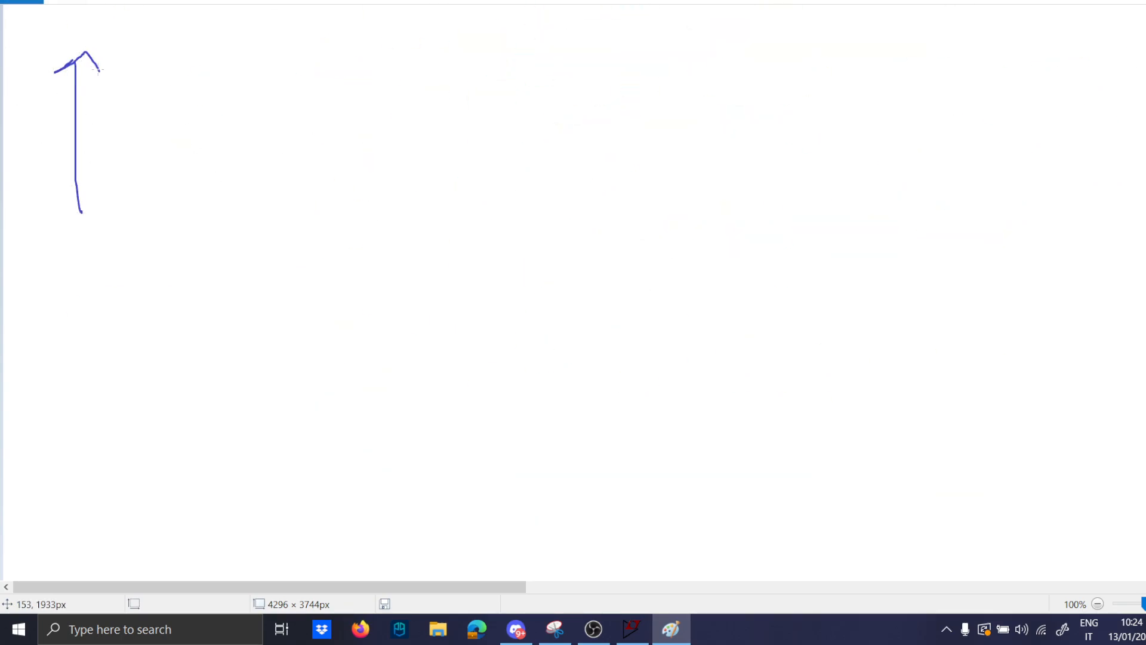
{"action": "left_click", "coordinate": [66, 3]}
{"action": "left_click", "coordinate": [237, 189]}
{"action": "left_click_drag", "start_coordinate": [92, 217], "coordinate": [998, 216]}
{"action": "mouse_move", "coordinate": [81, 212]}
{"action": "left_mouse_down"}
{"action": "mouse_move", "coordinate": [179, 76]}
{"action": "mouse_move", "coordinate": [460, 45]}
{"action": "mouse_move", "coordinate": [464, 215]}
{"action": "mouse_move", "coordinate": [675, 117]}
{"action": "mouse_move", "coordinate": [961, 56]}
{"action": "mouse_move", "coordinate": [1002, 209]}
{"action": "left_mouse_up"}
{"action": "mouse_move", "coordinate": [224, 73]}
{"action": "left_mouse_down"}
{"action": "mouse_move", "coordinate": [247, 69]}
{"action": "mouse_move", "coordinate": [259, 97]}
{"action": "mouse_move", "coordinate": [294, 99]}
{"action": "left_mouse_up"}
{"action": "left_click_drag", "start_coordinate": [288, 100], "coordinate": [300, 101]}
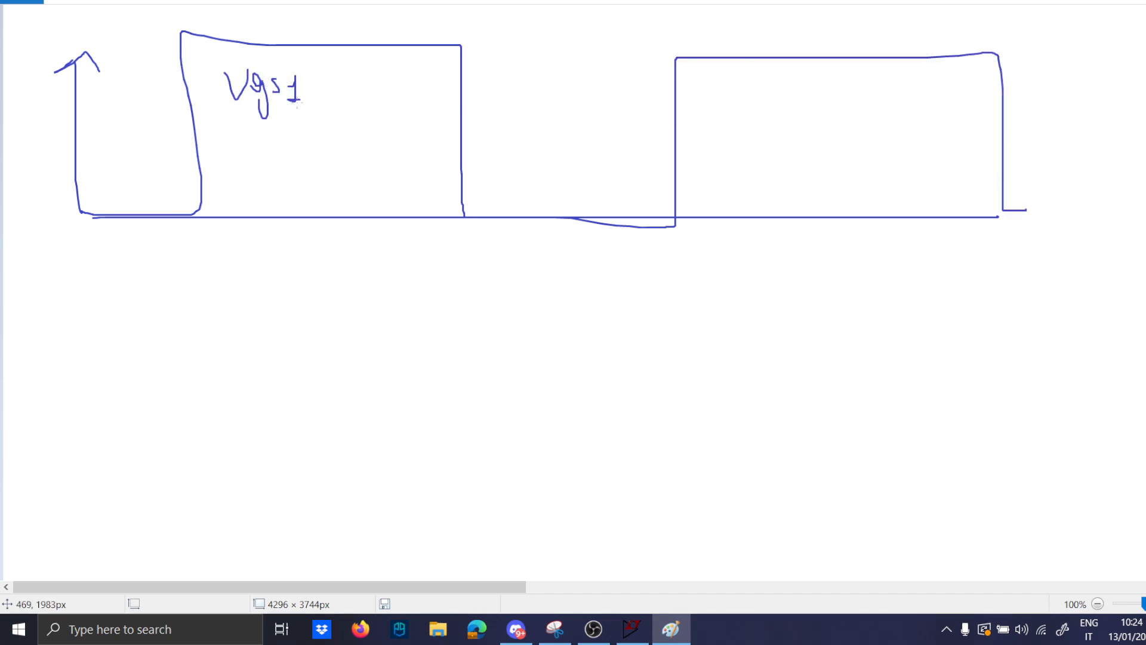
Step: Mark the high and low levels of the first Vgs1 pulse and draw a second set of axes below, labelled Vgs2
{"action": "left_click_drag", "start_coordinate": [346, 198], "coordinate": [345, 210]}
{"action": "mouse_move", "coordinate": [79, 275]}
{"action": "left_mouse_down"}
{"action": "mouse_move", "coordinate": [65, 428]}
{"action": "mouse_move", "coordinate": [66, 270]}
{"action": "mouse_move", "coordinate": [111, 263]}
{"action": "left_mouse_up"}
{"action": "mouse_move", "coordinate": [117, 275]}
{"action": "left_mouse_down"}
{"action": "mouse_move", "coordinate": [128, 280]}
{"action": "mouse_move", "coordinate": [129, 307]}
{"action": "left_mouse_up"}
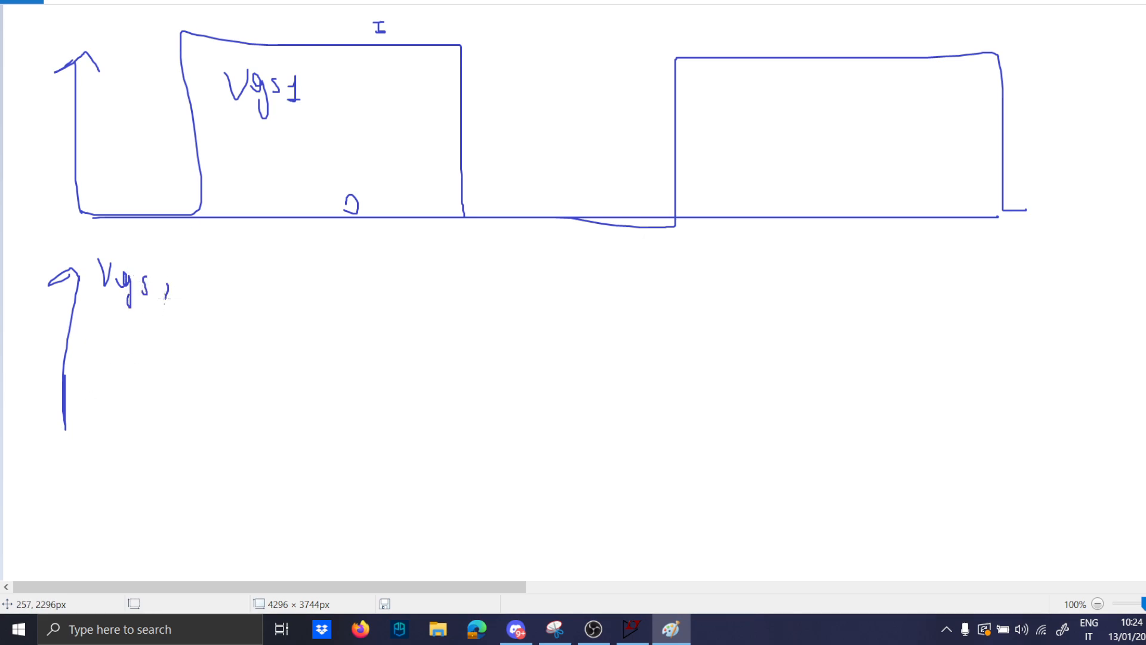
{"action": "mouse_move", "coordinate": [74, 430]}
{"action": "left_mouse_down"}
{"action": "mouse_move", "coordinate": [747, 429]}
{"action": "mouse_move", "coordinate": [1051, 406]}
{"action": "mouse_move", "coordinate": [1037, 436]}
{"action": "mouse_move", "coordinate": [1020, 442]}
{"action": "left_mouse_up"}
{"action": "scroll", "coordinate": [427, 391], "scroll_direction": "down", "scroll_amount": 3}
{"action": "scroll", "coordinate": [358, 366], "scroll_direction": "up", "scroll_amount": 3}
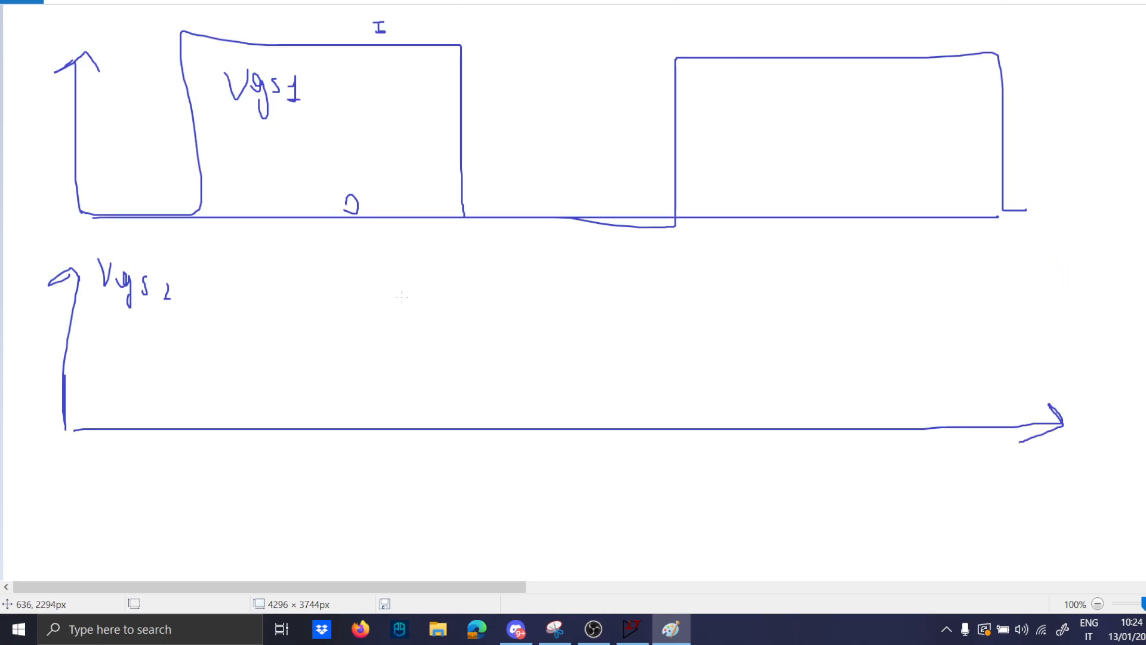
Step: Draw dashed vertical guides from Vgs1's first falling edge and its next rising edge down to the Vgs2 time axis
{"action": "left_click_drag", "start_coordinate": [472, 18], "coordinate": [469, 39]}
{"action": "left_click_drag", "start_coordinate": [469, 109], "coordinate": [474, 160]}
{"action": "left_click_drag", "start_coordinate": [471, 202], "coordinate": [478, 332]}
{"action": "left_click_drag", "start_coordinate": [474, 361], "coordinate": [474, 394]}
{"action": "left_click_drag", "start_coordinate": [473, 421], "coordinate": [468, 438]}
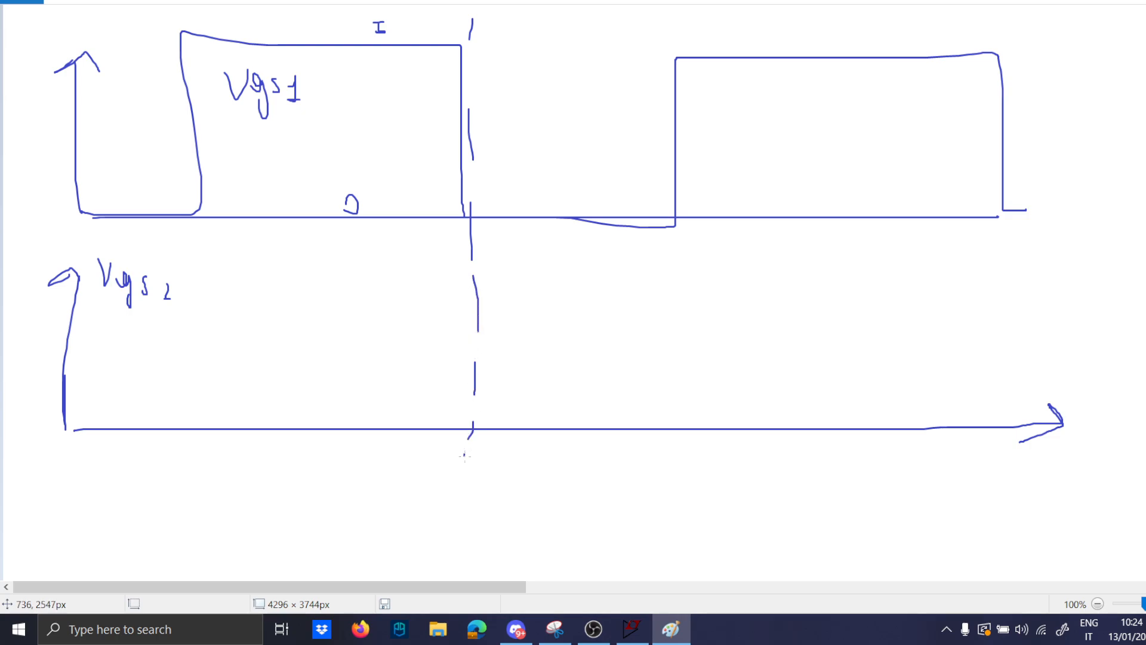
{"action": "left_click_drag", "start_coordinate": [679, 31], "coordinate": [675, 85]}
{"action": "left_click_drag", "start_coordinate": [693, 297], "coordinate": [693, 323]}
{"action": "left_click_drag", "start_coordinate": [692, 361], "coordinate": [691, 387]}
{"action": "left_click_drag", "start_coordinate": [691, 422], "coordinate": [692, 433]}
Step: Draw a double-headed arrow across the first Vgs1 pulse's width, above the Vgs2 axis, and label it D·Ts
{"action": "mouse_move", "coordinate": [202, 303]}
{"action": "left_mouse_down"}
{"action": "mouse_move", "coordinate": [457, 302]}
{"action": "mouse_move", "coordinate": [451, 314]}
{"action": "left_mouse_up"}
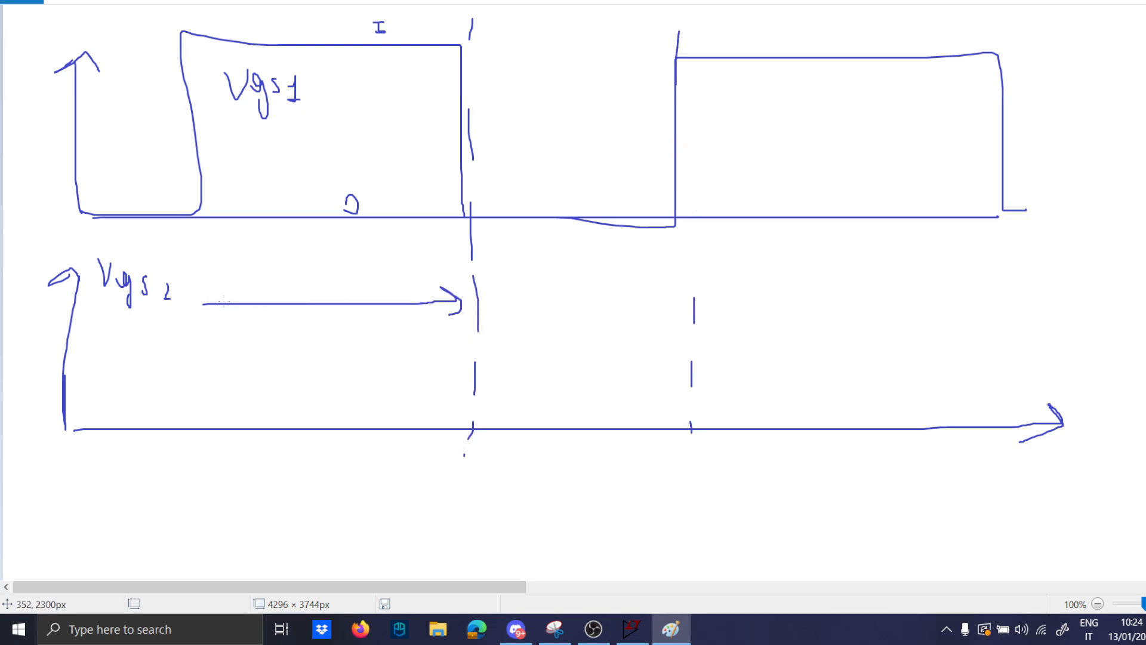
{"action": "left_click_drag", "start_coordinate": [227, 292], "coordinate": [222, 318]}
{"action": "left_click_drag", "start_coordinate": [301, 272], "coordinate": [300, 289]}
{"action": "left_click_drag", "start_coordinate": [297, 261], "coordinate": [317, 287]}
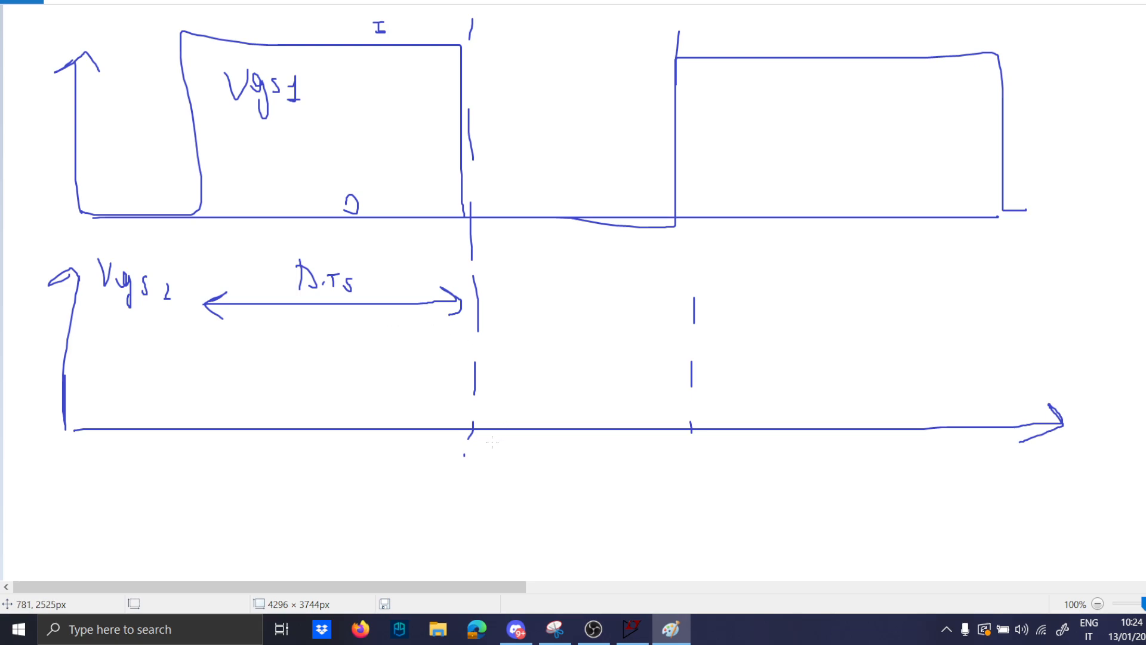
Step: Sketch the Vgs2 waveform in red, at zero during Vgs1's first pulse and as a negative pulse between the two dashed guides
{"action": "scroll", "coordinate": [493, 441], "scroll_direction": "down", "scroll_amount": 2}
{"action": "scroll", "coordinate": [470, 294], "scroll_direction": "up", "scroll_amount": 2}
{"action": "left_click", "coordinate": [56, 2]}
{"action": "left_click", "coordinate": [612, 16]}
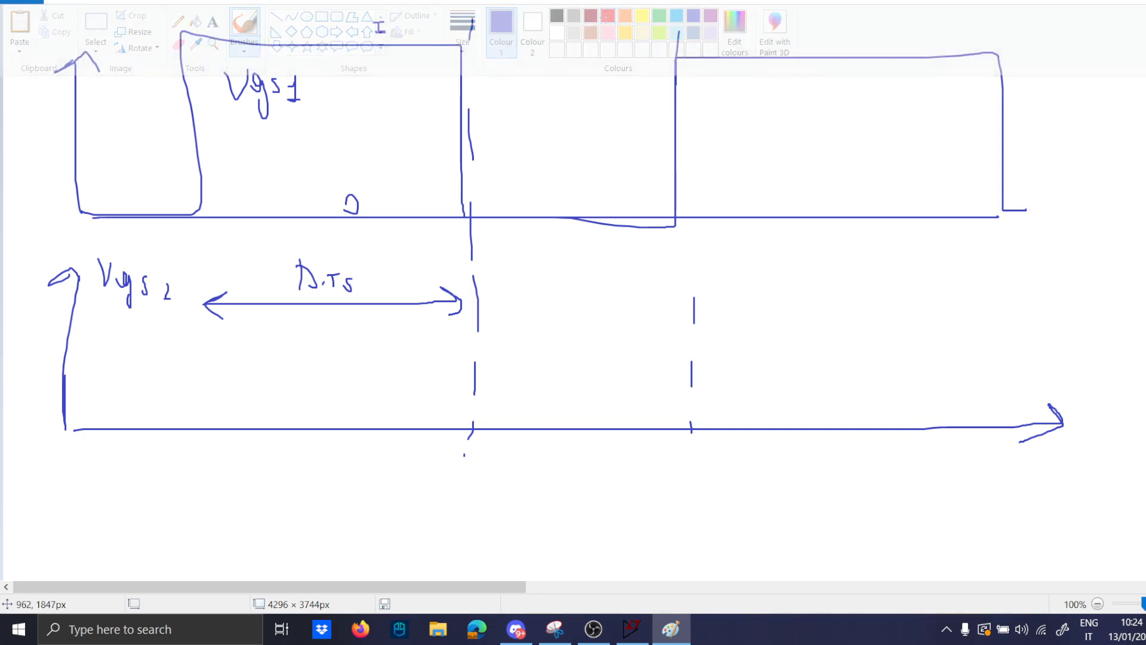
{"action": "mouse_move", "coordinate": [180, 434]}
{"action": "left_mouse_down"}
{"action": "mouse_move", "coordinate": [448, 435]}
{"action": "mouse_move", "coordinate": [502, 514]}
{"action": "mouse_move", "coordinate": [486, 525]}
{"action": "mouse_move", "coordinate": [674, 525]}
{"action": "left_mouse_up"}
{"action": "mouse_move", "coordinate": [650, 443]}
{"action": "left_mouse_down"}
{"action": "mouse_move", "coordinate": [653, 520]}
{"action": "mouse_move", "coordinate": [668, 436]}
{"action": "mouse_move", "coordinate": [707, 428]}
{"action": "left_mouse_up"}
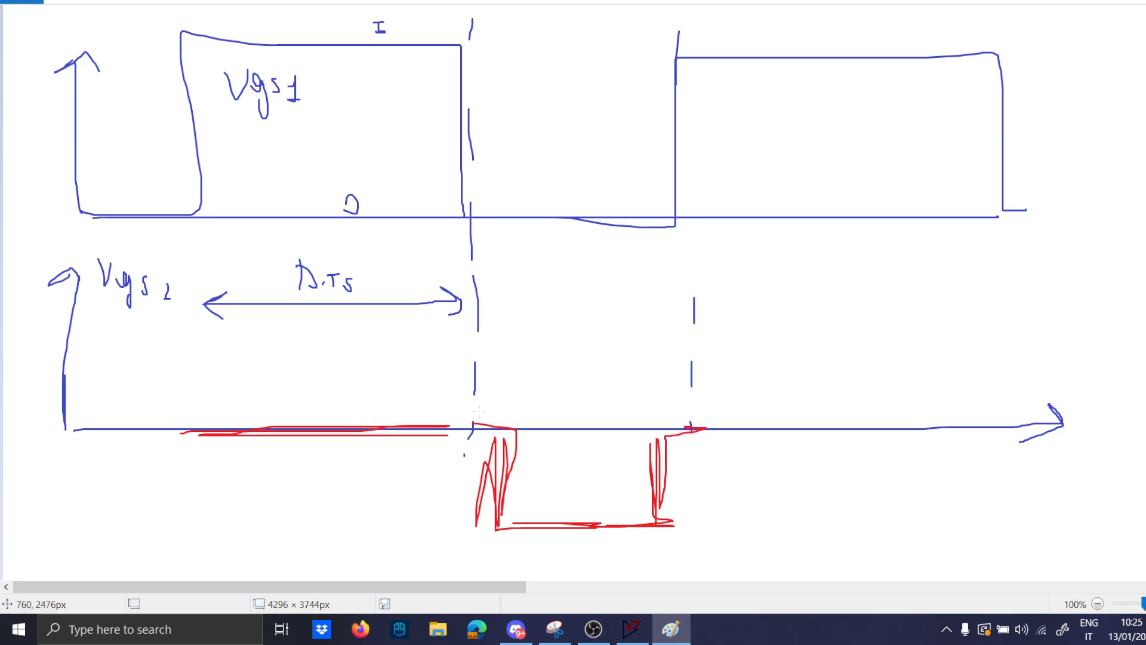
Step: Mark the dead times in red with dashed lines at the start of the Vgs2 pulse and before Vgs1's falling edge, with arrows labelled dd
{"action": "left_click_drag", "start_coordinate": [477, 327], "coordinate": [478, 349]}
{"action": "left_click_drag", "start_coordinate": [480, 402], "coordinate": [482, 444]}
{"action": "left_click_drag", "start_coordinate": [484, 492], "coordinate": [485, 550]}
{"action": "left_click_drag", "start_coordinate": [538, 309], "coordinate": [532, 341]}
{"action": "left_click_drag", "start_coordinate": [526, 408], "coordinate": [522, 469]}
{"action": "left_click_drag", "start_coordinate": [525, 507], "coordinate": [525, 521]}
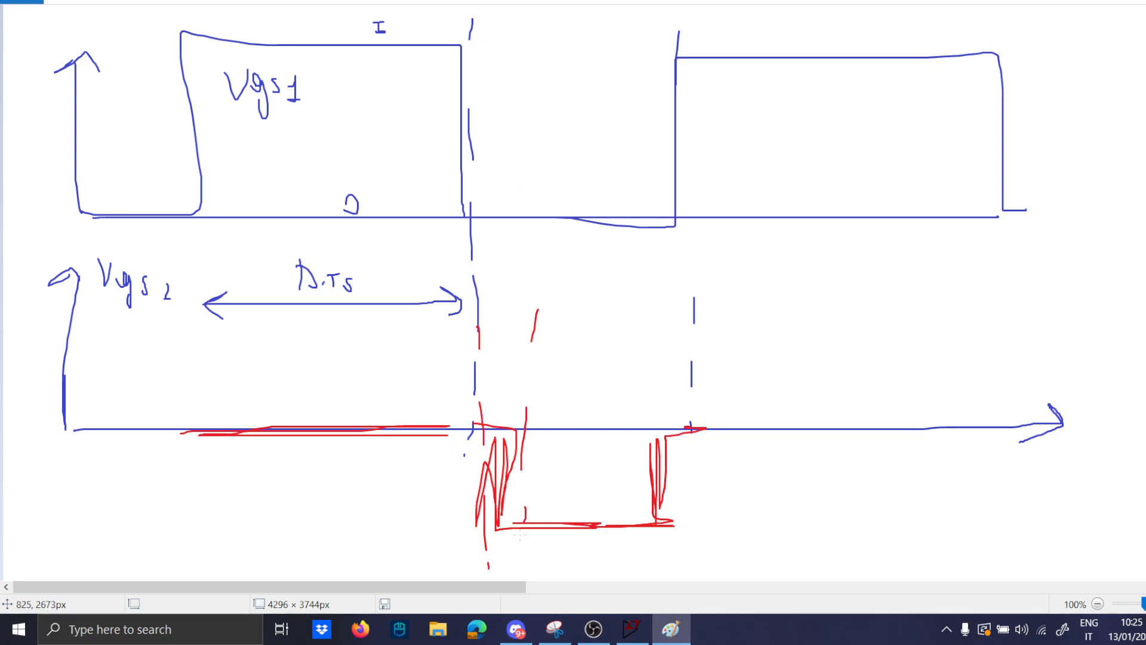
{"action": "left_click_drag", "start_coordinate": [557, 267], "coordinate": [532, 341]}
{"action": "left_click_drag", "start_coordinate": [529, 322], "coordinate": [538, 335]}
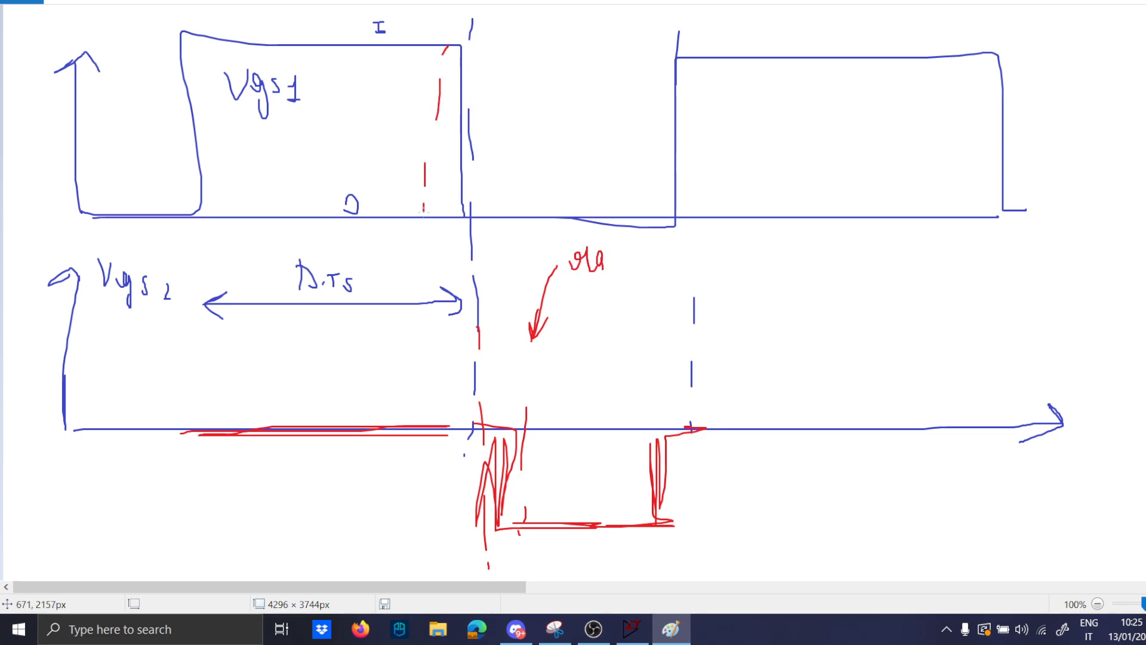
{"action": "left_click_drag", "start_coordinate": [549, 79], "coordinate": [467, 115]}
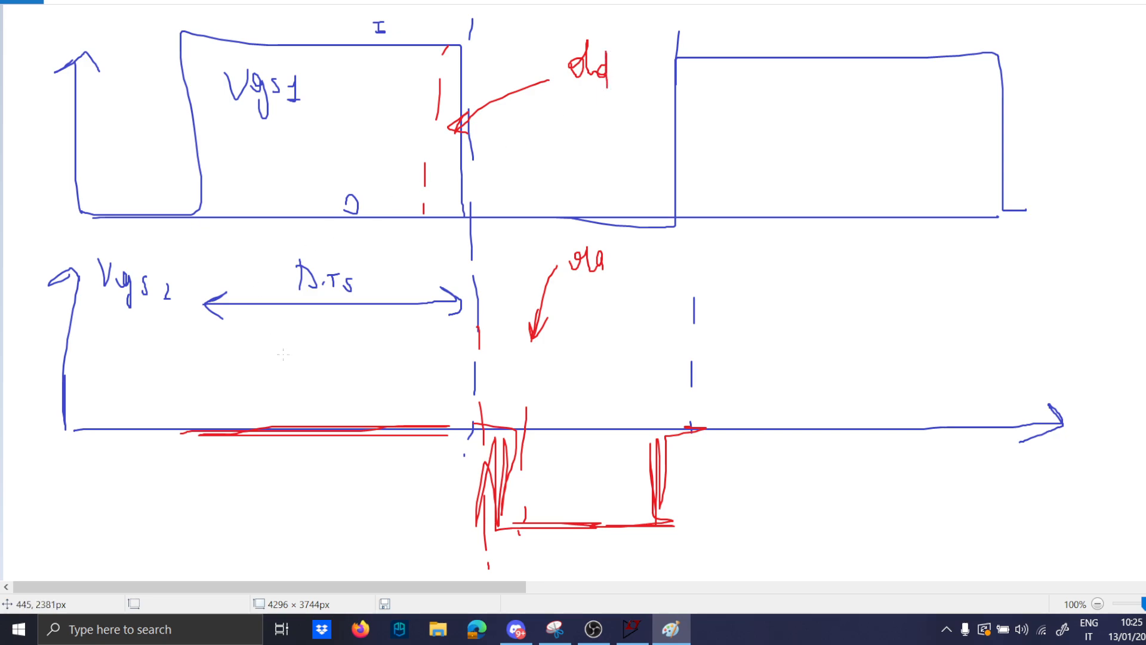
Step: Extend the red Vgs2 waveform to both sides, at zero during each Vgs1 pulse and negative outside them
{"action": "left_click_drag", "start_coordinate": [141, 509], "coordinate": [357, 425]}
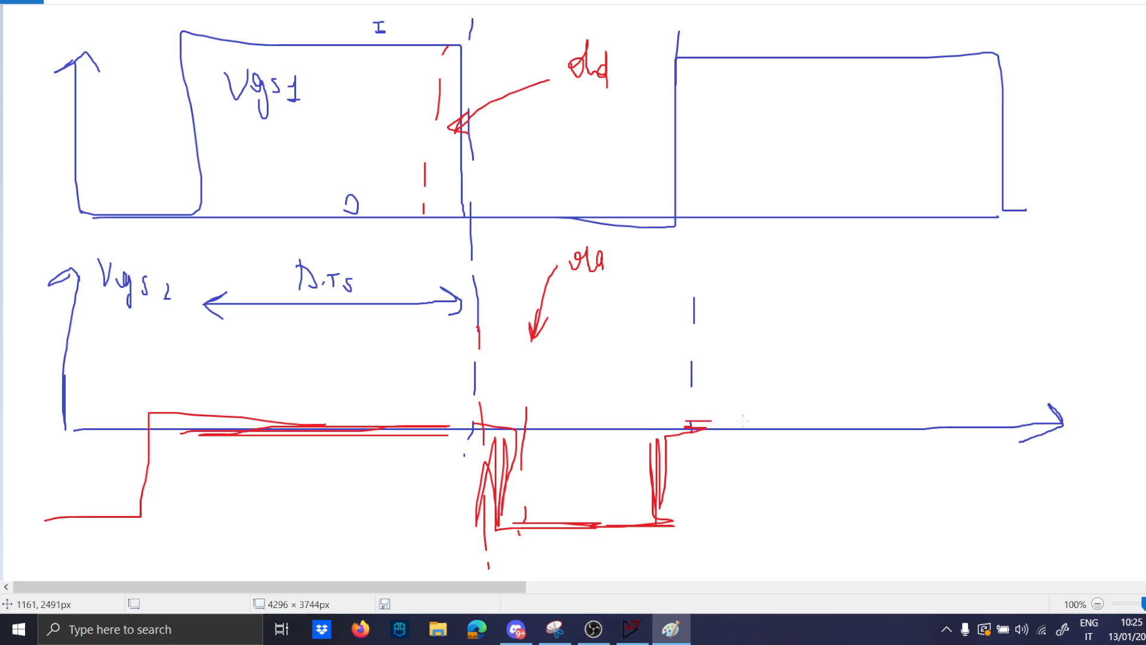
{"action": "mouse_move", "coordinate": [742, 421]}
{"action": "left_mouse_down"}
{"action": "mouse_move", "coordinate": [1028, 416]}
{"action": "mouse_move", "coordinate": [1097, 511]}
{"action": "left_mouse_up"}
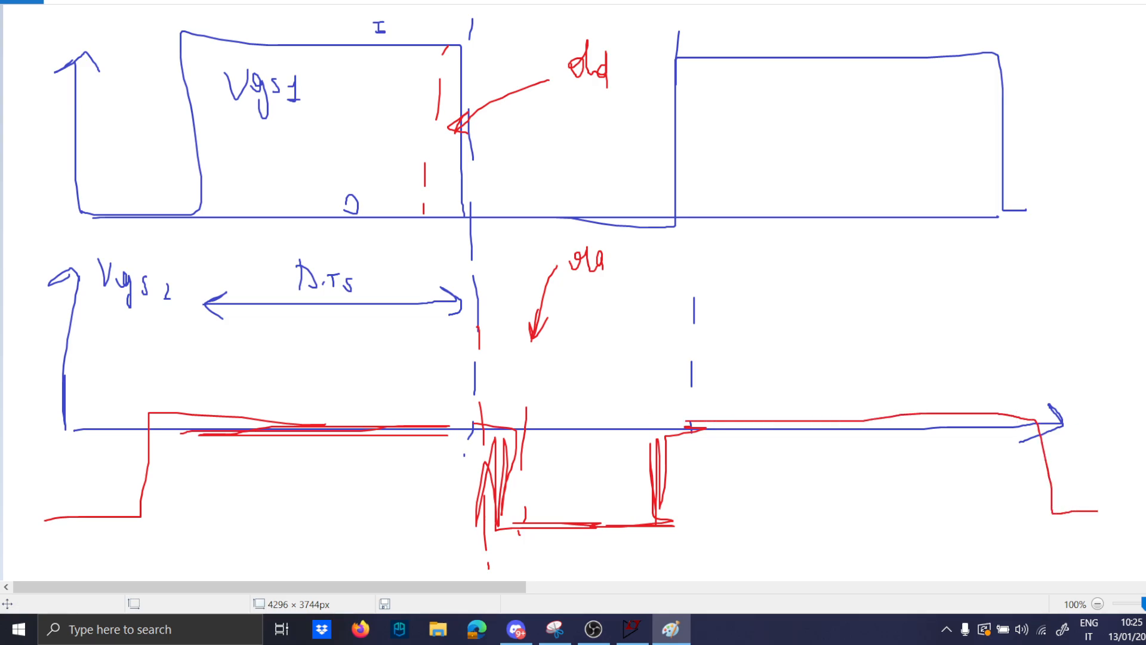
Step: Switch back to LTspice, place a new voltage source beside V2, and move the loose g2 label, rotated to vertical, onto its positive terminal
{"action": "key", "text": "alt+Tab"}
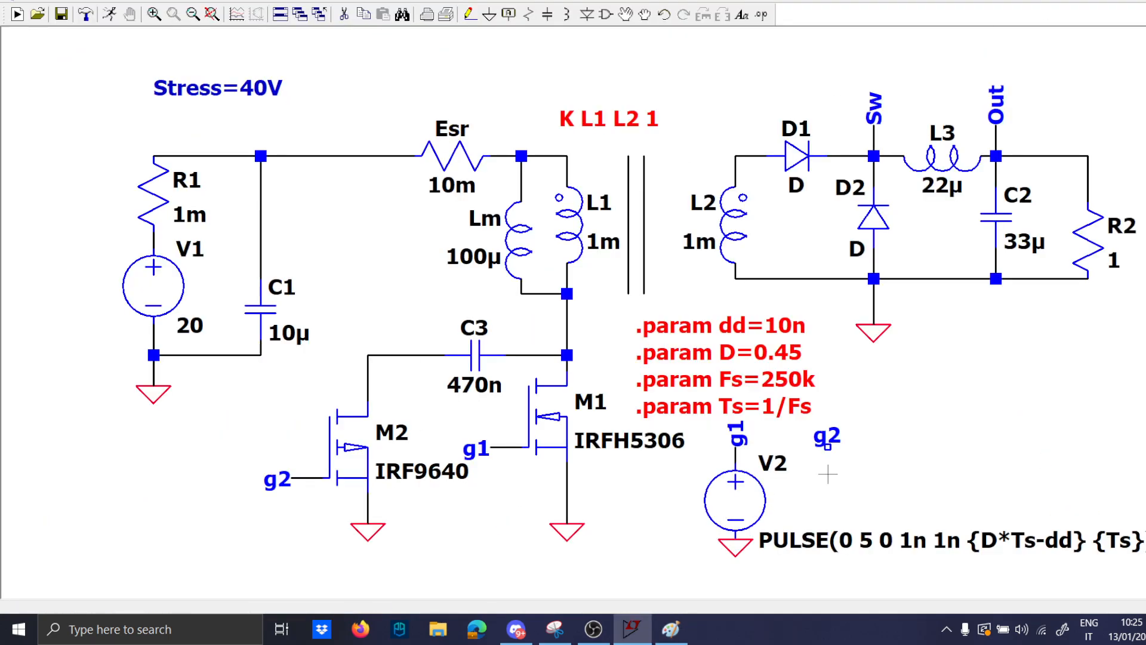
{"action": "left_click", "coordinate": [935, 418]}
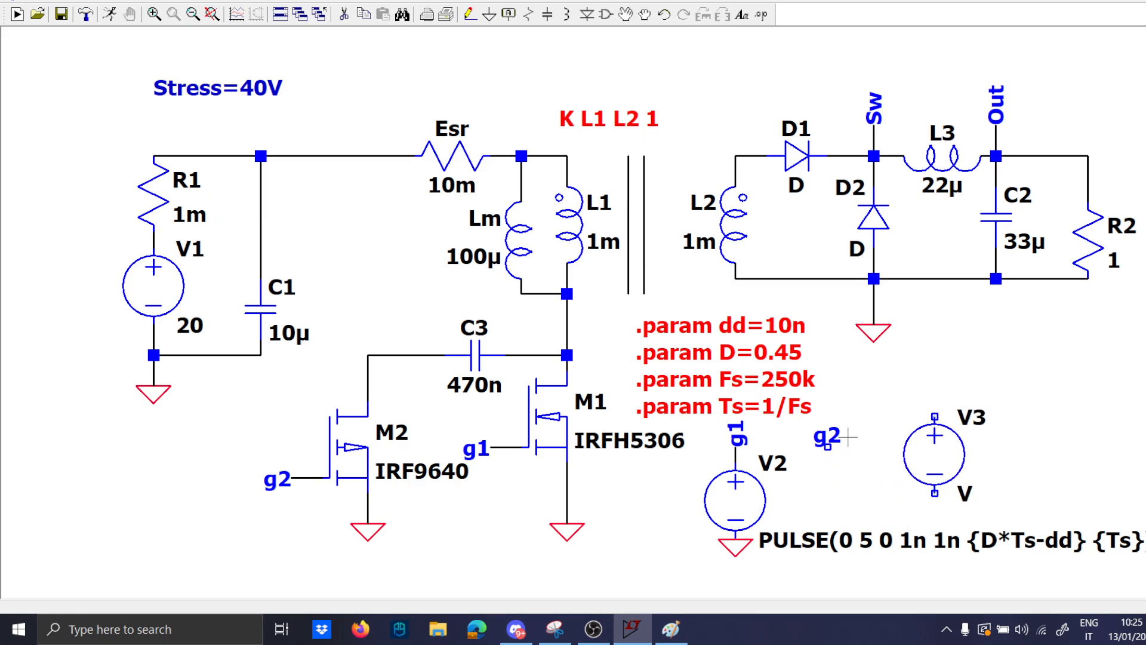
{"action": "left_click", "coordinate": [822, 432]}
{"action": "key", "text": "ctrl+r"}
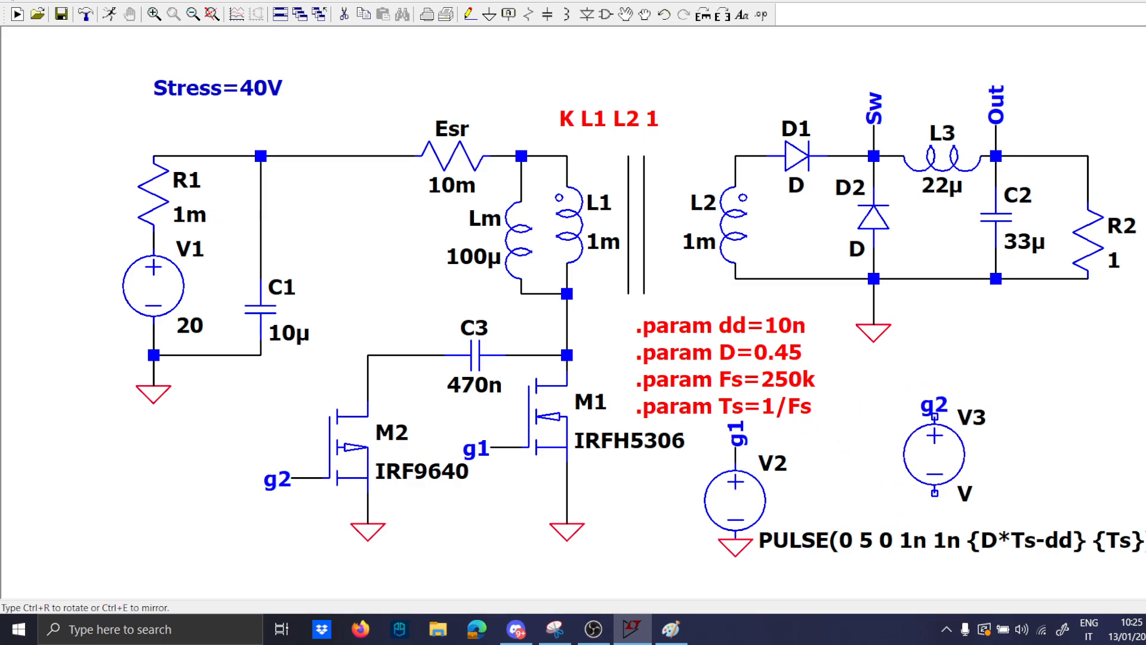
{"action": "left_click", "coordinate": [933, 411]}
Step: Copy V2's PULSE expression into the value of V3
{"action": "right_click", "coordinate": [892, 541]}
{"action": "key", "text": "ctrl+c"}
{"action": "key", "text": "Escape"}
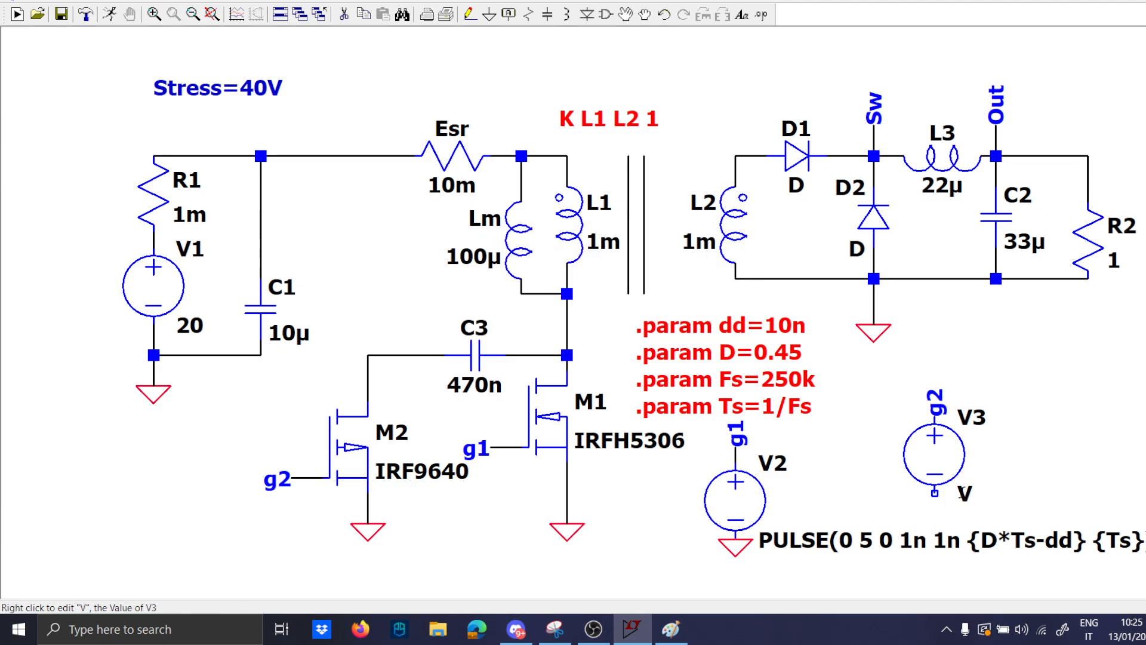
{"action": "right_click", "coordinate": [964, 493]}
{"action": "key", "text": "ctrl+v"}
{"action": "key", "text": "Return"}
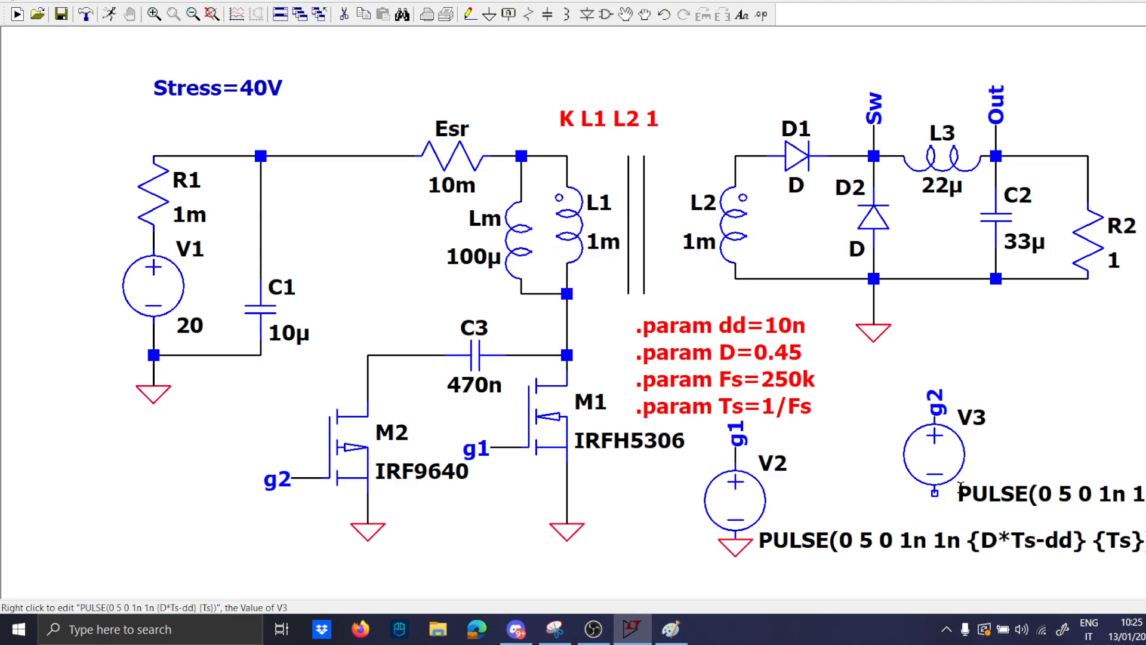
Step: Set V3's pulse delay to {D*Ts}
{"action": "right_click", "coordinate": [963, 493]}
{"action": "left_click", "coordinate": [495, 351]}
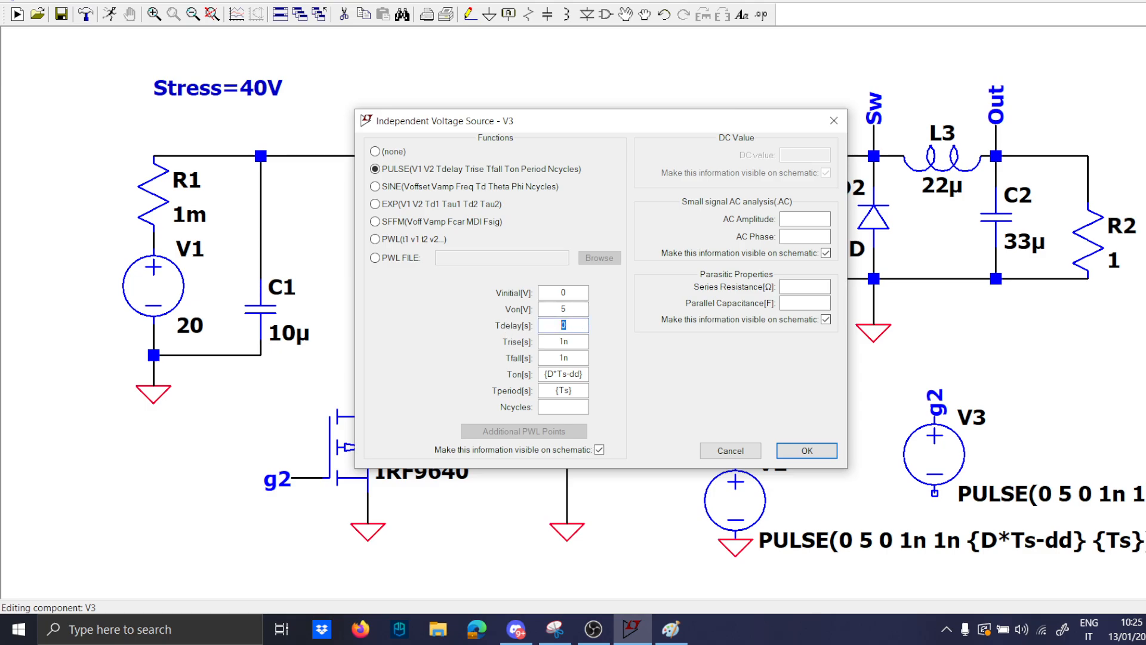
{"action": "type", "text": "{D*T"}
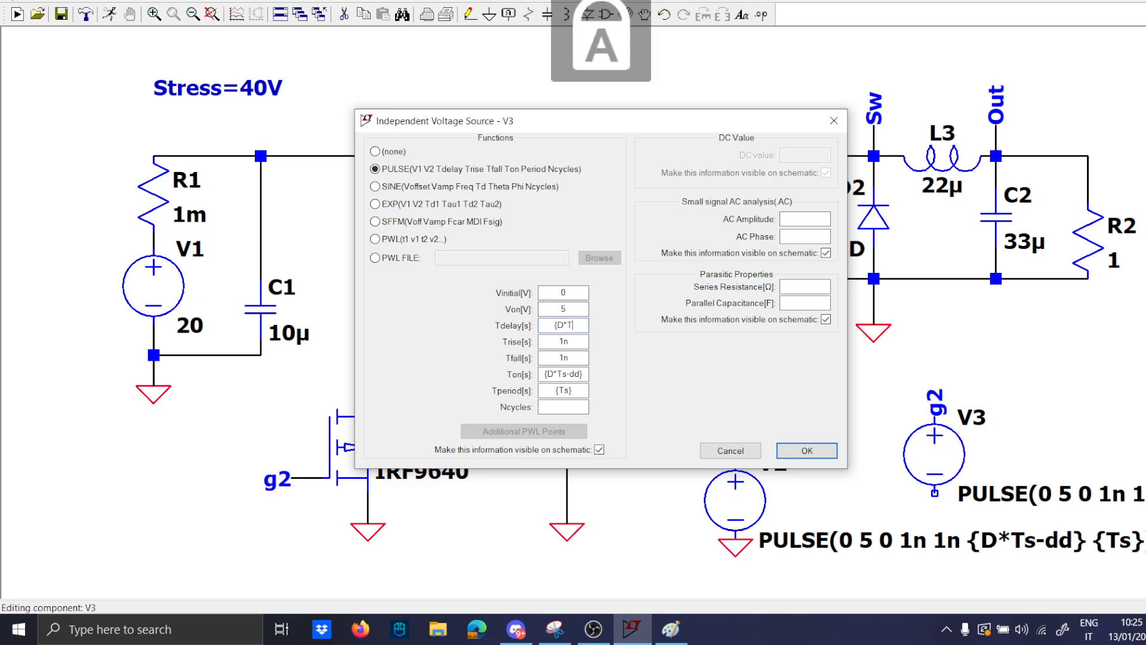
{"action": "type", "text": "s"}
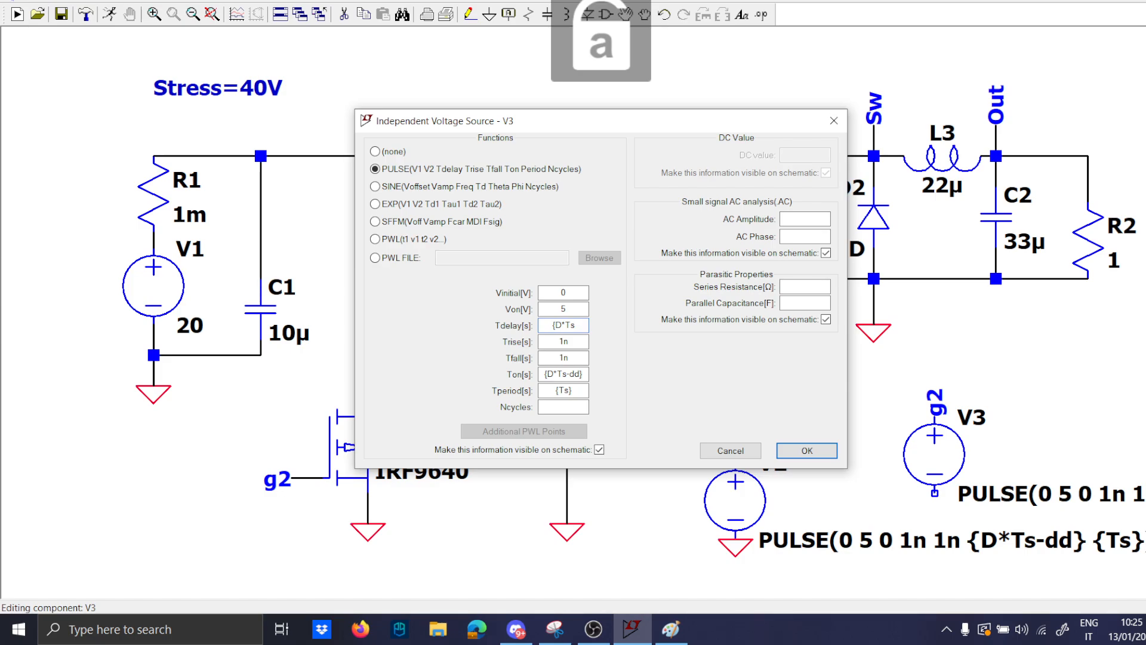
{"action": "type", "text": "}"}
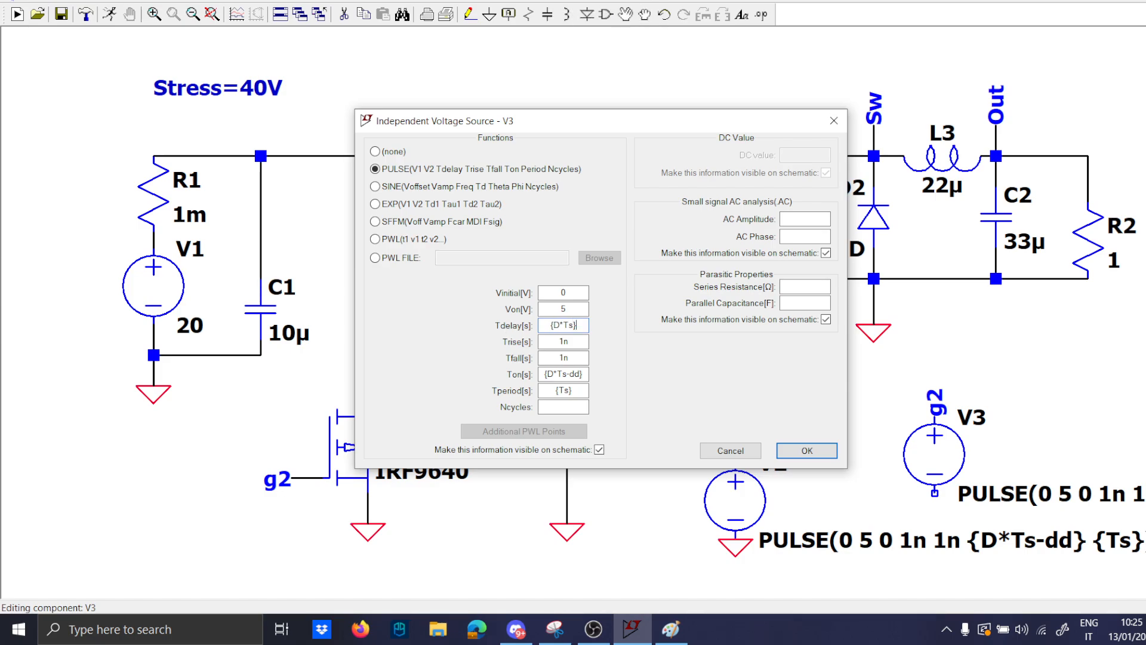
Step: Set V3's on-time to {(1-D)*Ts-dd} and its on voltage to -5, and apply the source settings
{"action": "left_click", "coordinate": [553, 373]}
{"action": "key", "text": "BackSpace"}
{"action": "type", "text": "(1-"}
{"action": "key", "text": "Caps_Lock"}
{"action": "type", "text": "D"}
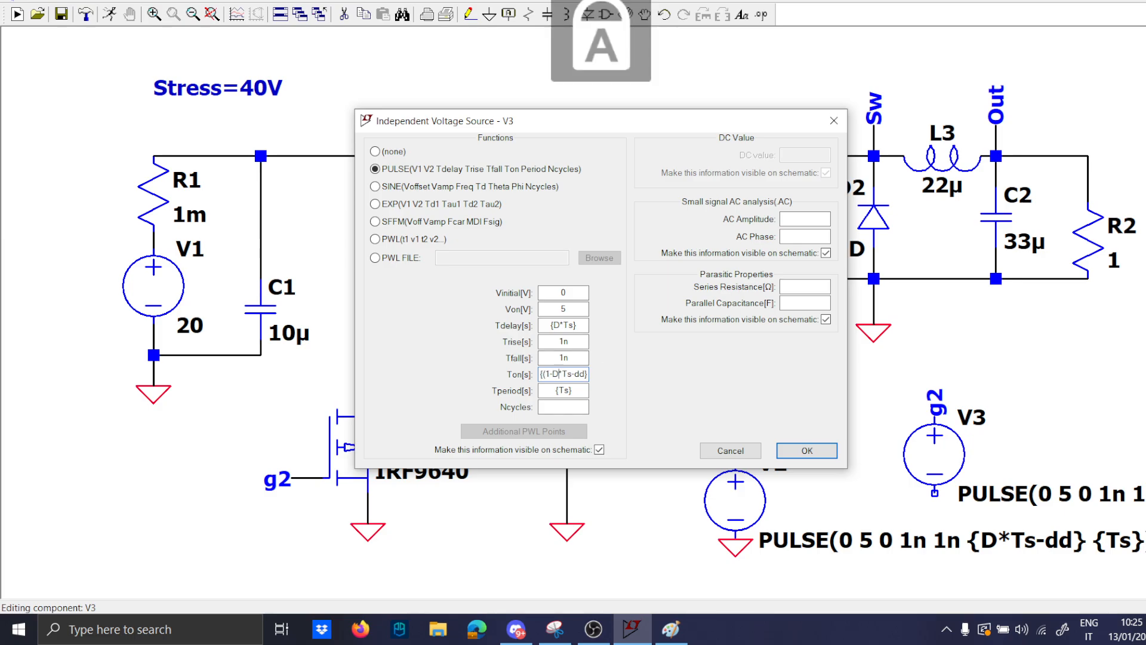
{"action": "key", "text": "Caps_Lock"}
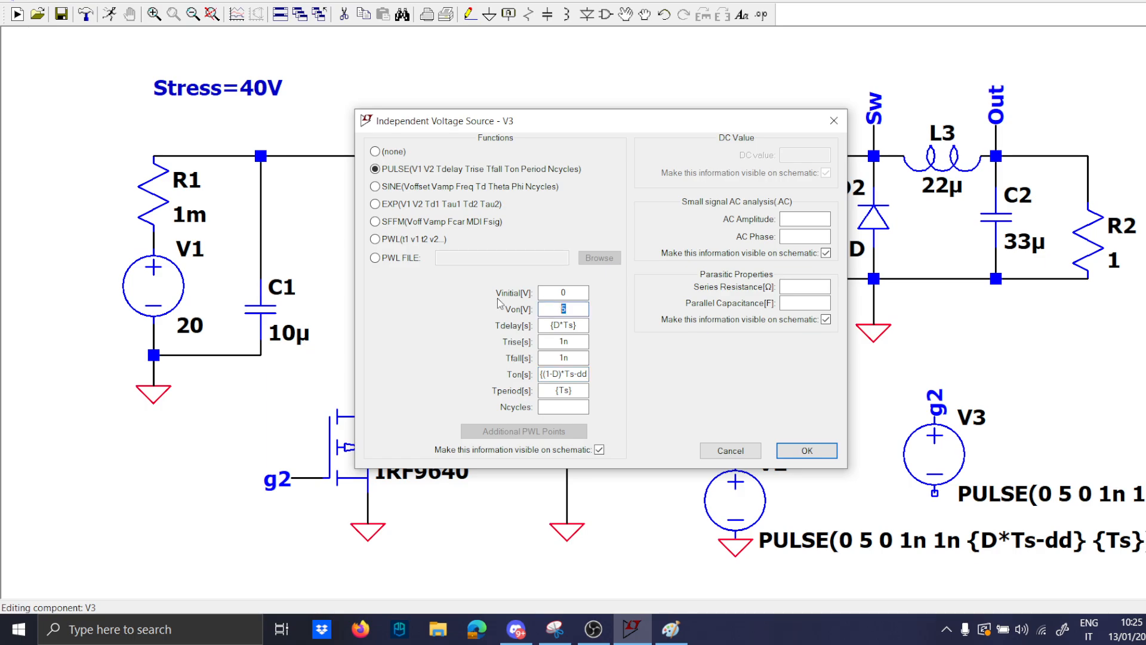
{"action": "type", "text": "-5"}
{"action": "key", "text": "Return"}
Step: Attach a ground symbol to V3's negative terminal and move the source with its g2 label and ground to the free area beside M2
{"action": "key", "text": "g"}
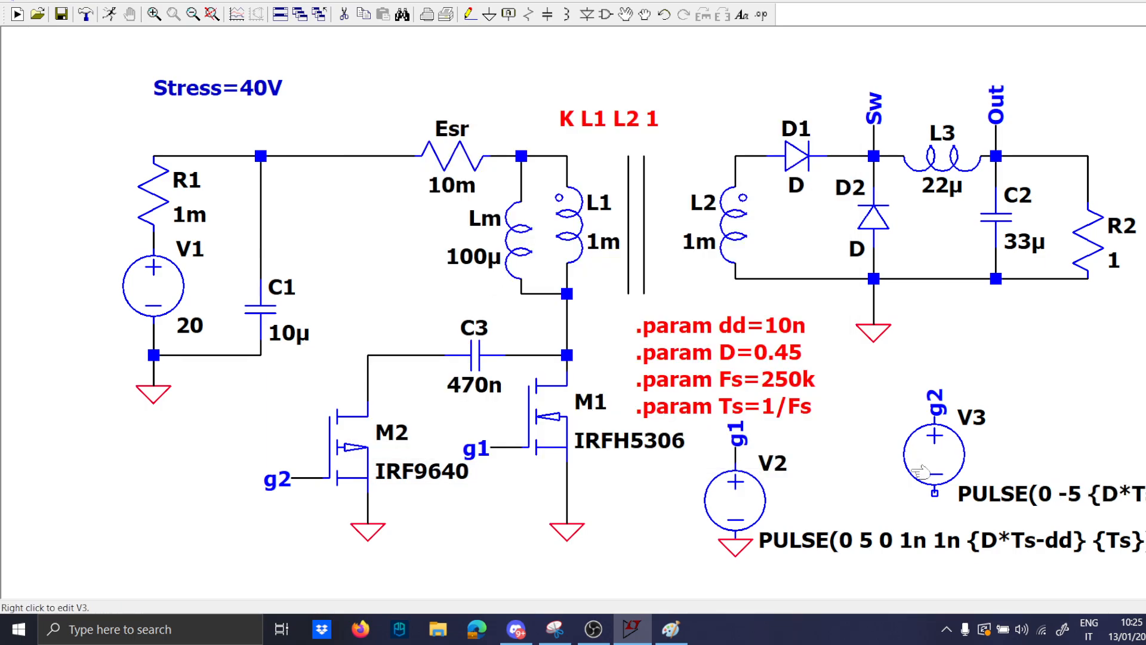
{"action": "left_click", "coordinate": [935, 496]}
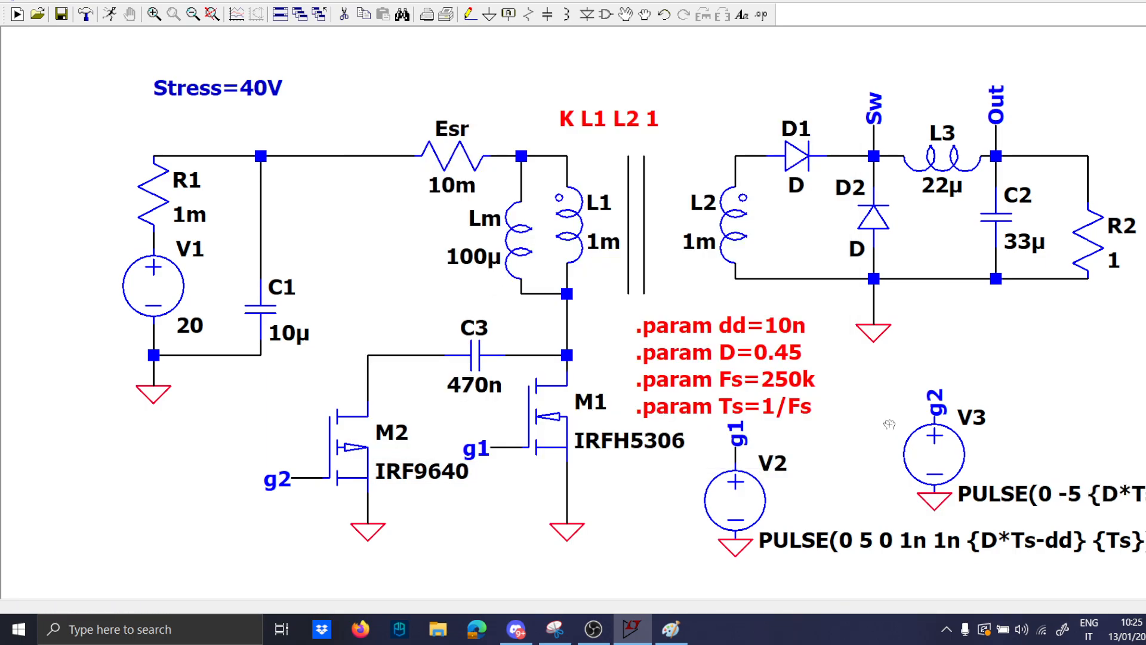
{"action": "left_click_drag", "start_coordinate": [882, 382], "coordinate": [990, 521]}
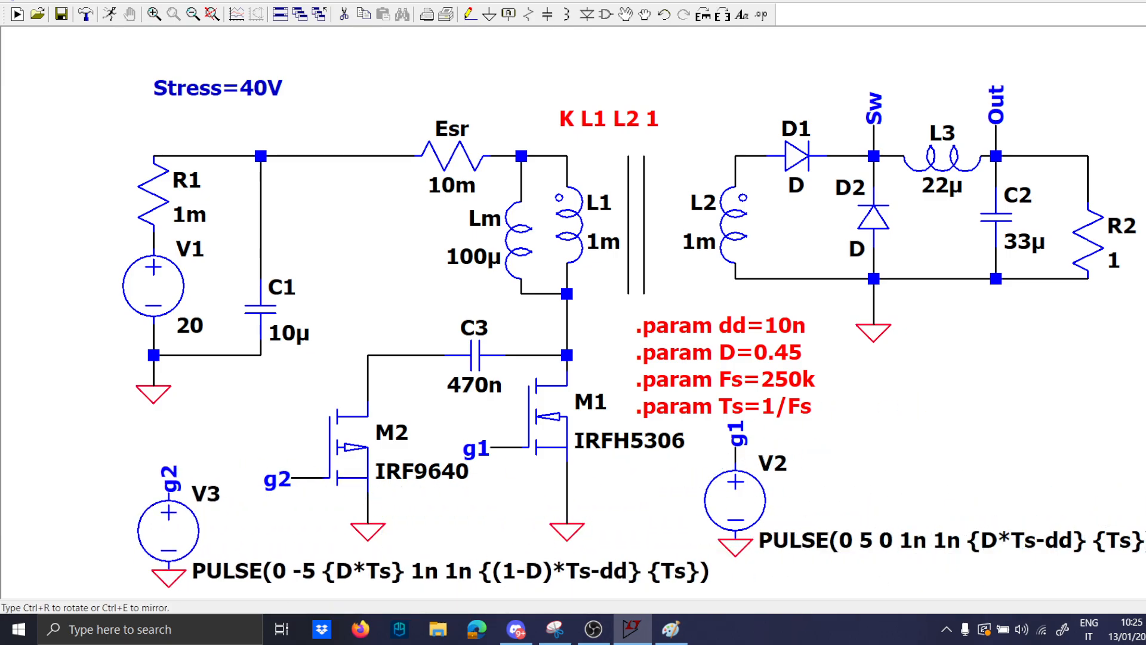
{"action": "left_click", "coordinate": [201, 527]}
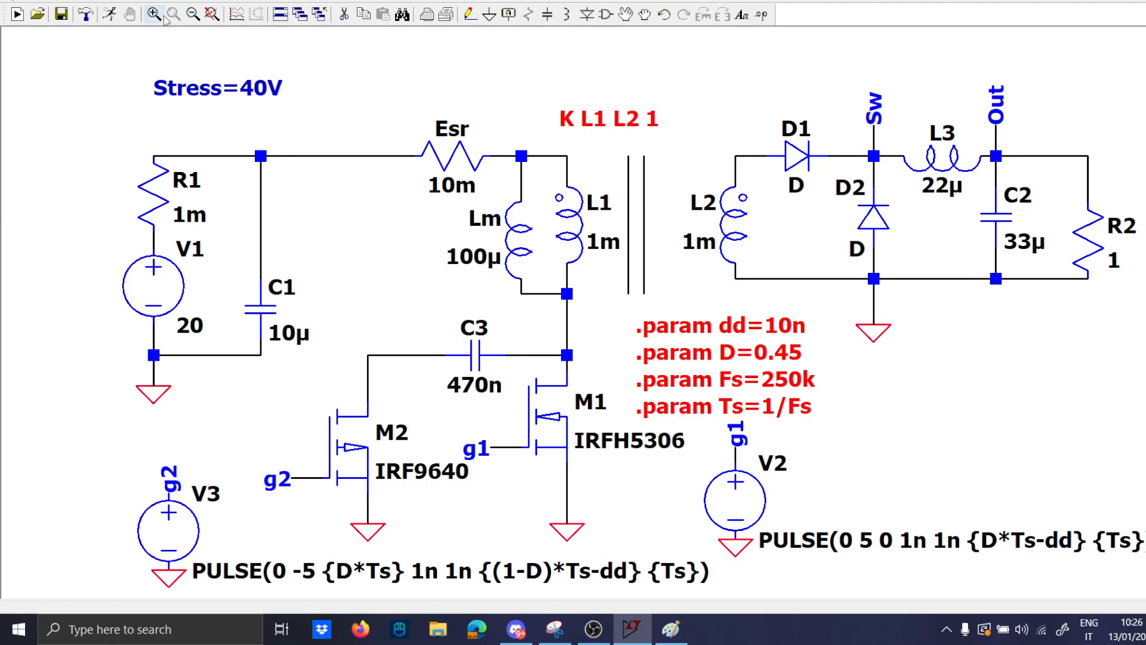
Step: Run a transient analysis with a stop time of 5m and plot the input node voltage above C1
{"action": "left_click", "coordinate": [111, 14]}
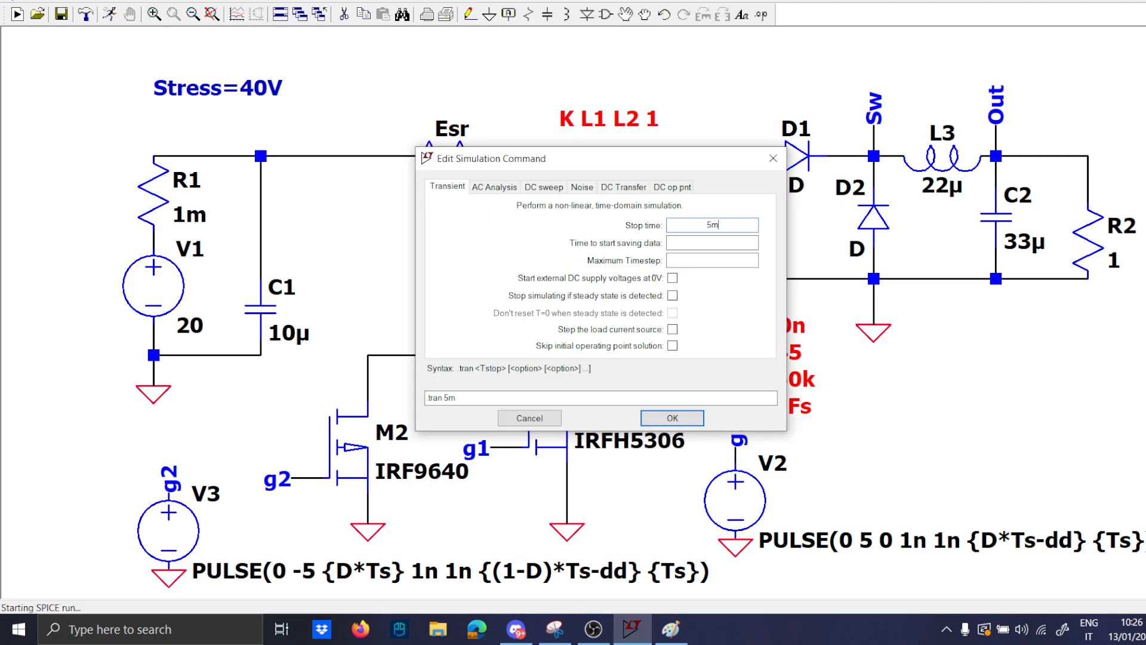
{"action": "key", "text": "Return"}
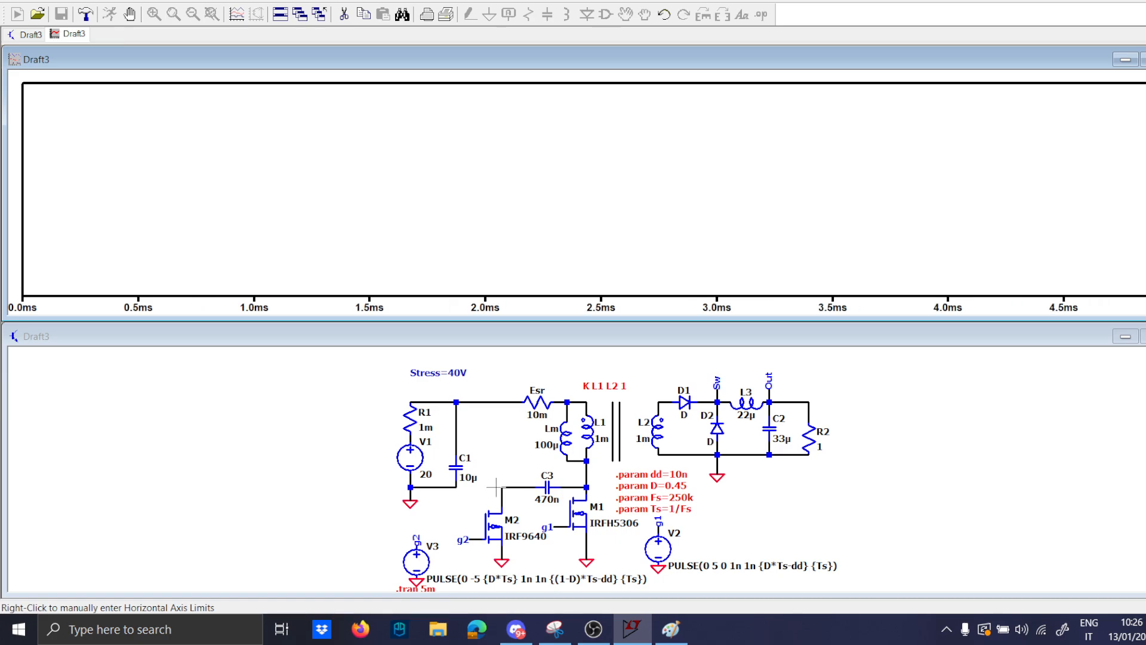
{"action": "left_click", "coordinate": [457, 402]}
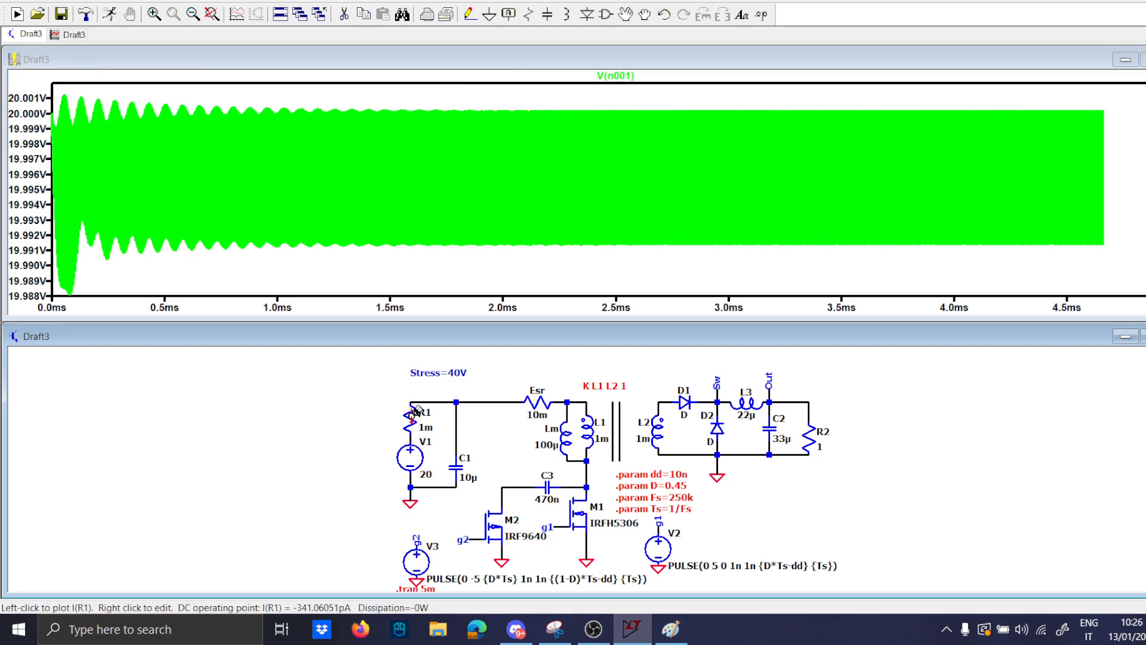
Step: Examine C1's current over a few switching cycles around 1 ms and compare it with the input node voltage
{"action": "scroll", "coordinate": [416, 423], "scroll_direction": "up", "scroll_amount": 2}
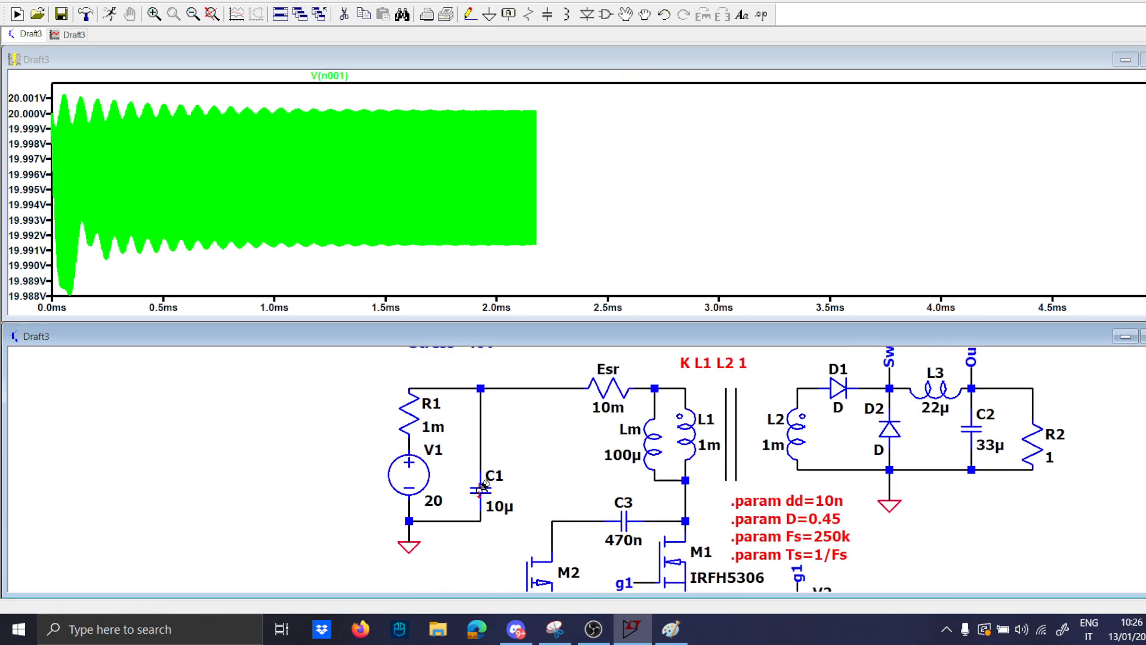
{"action": "left_click", "coordinate": [483, 487]}
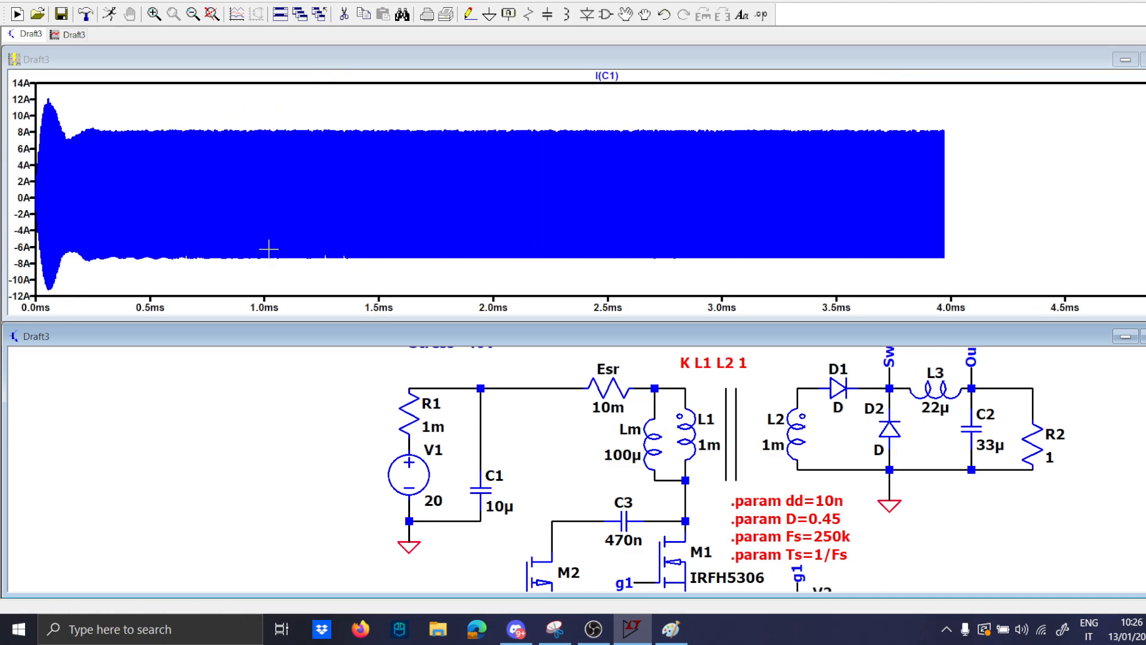
{"action": "left_click_drag", "start_coordinate": [263, 251], "coordinate": [309, 134]}
{"action": "left_click_drag", "start_coordinate": [149, 283], "coordinate": [218, 120]}
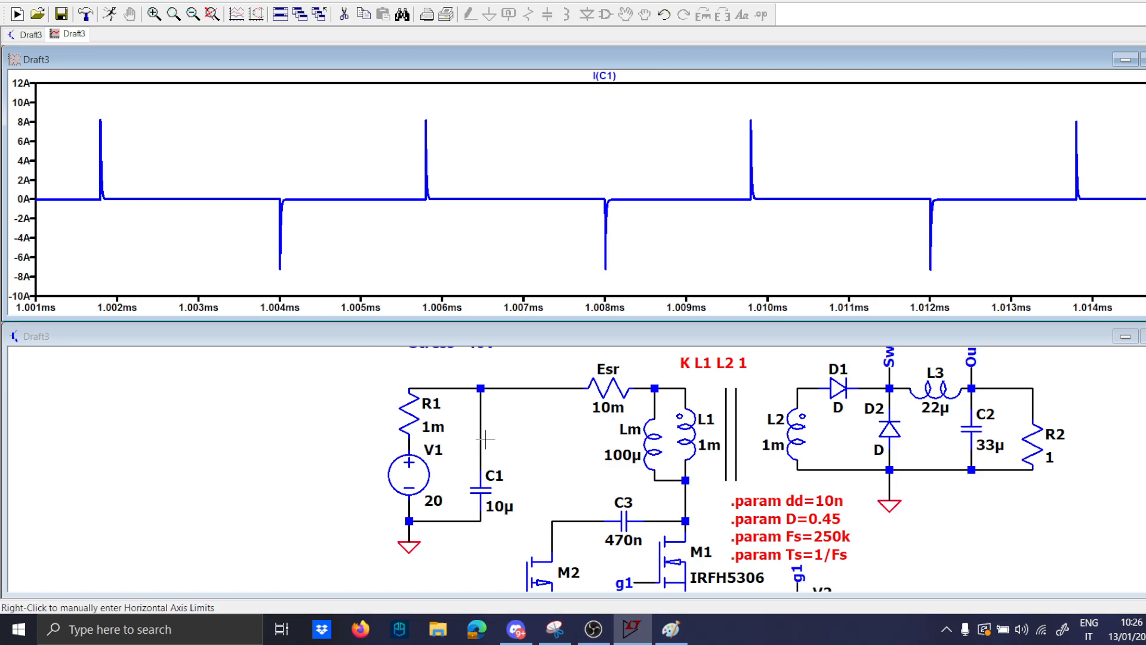
{"action": "left_click", "coordinate": [481, 388]}
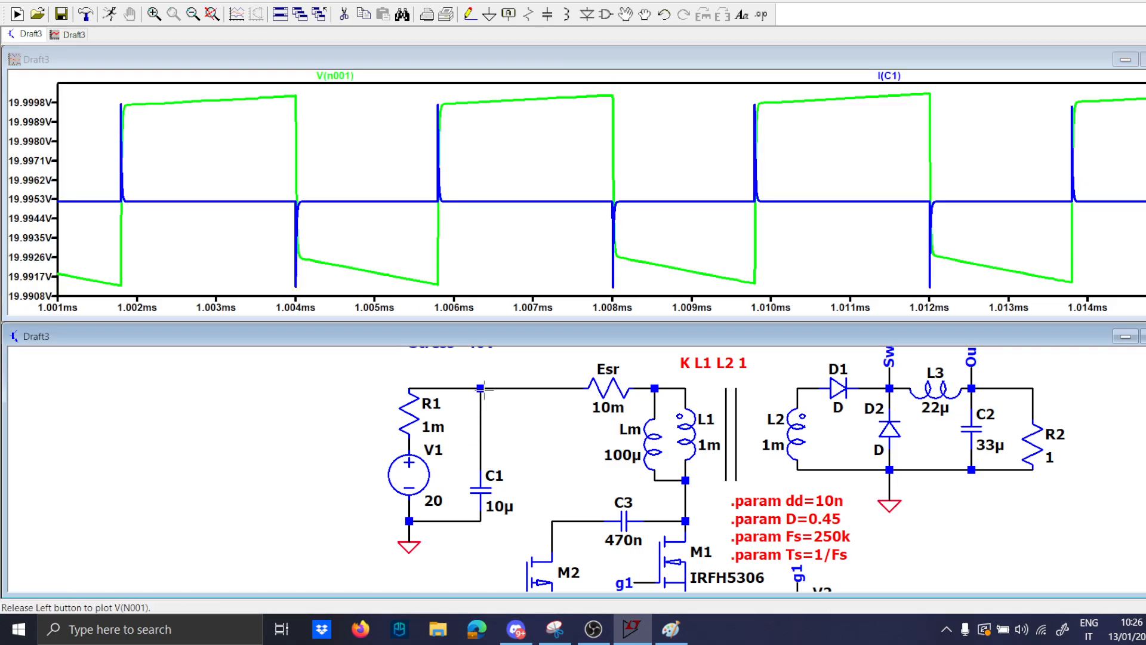
{"action": "right_click", "coordinate": [395, 193]}
{"action": "left_click", "coordinate": [442, 207]}
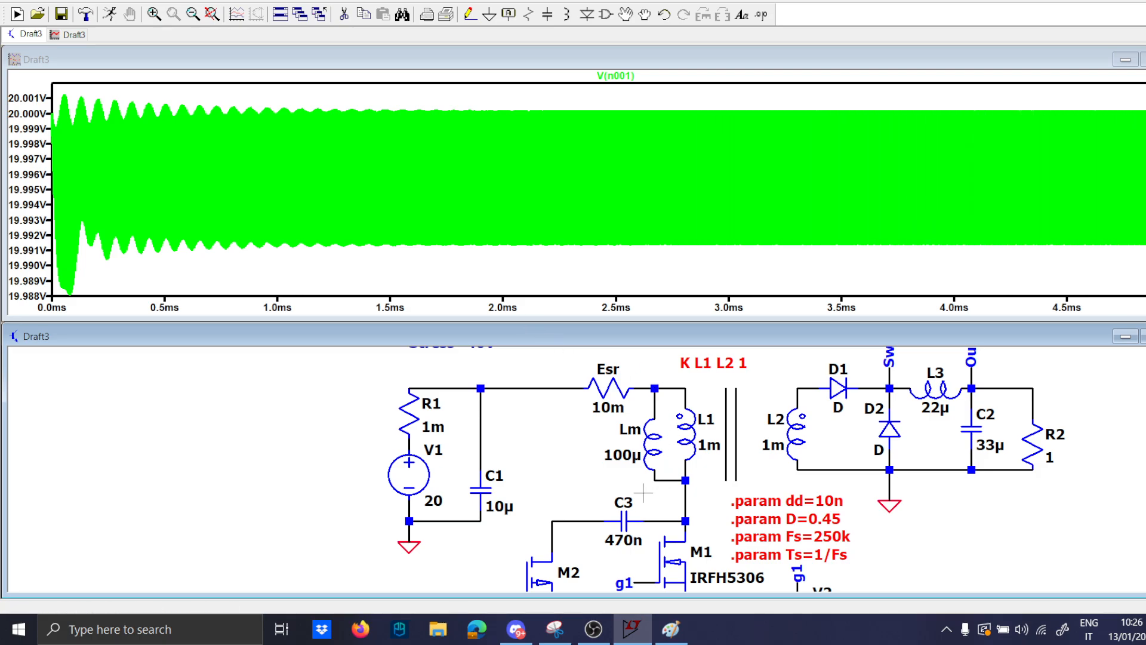
Step: Plot M1's drain voltage and examine about two switching cycles near 3.6 ms
{"action": "left_click_drag", "start_coordinate": [644, 493], "coordinate": [570, 469]}
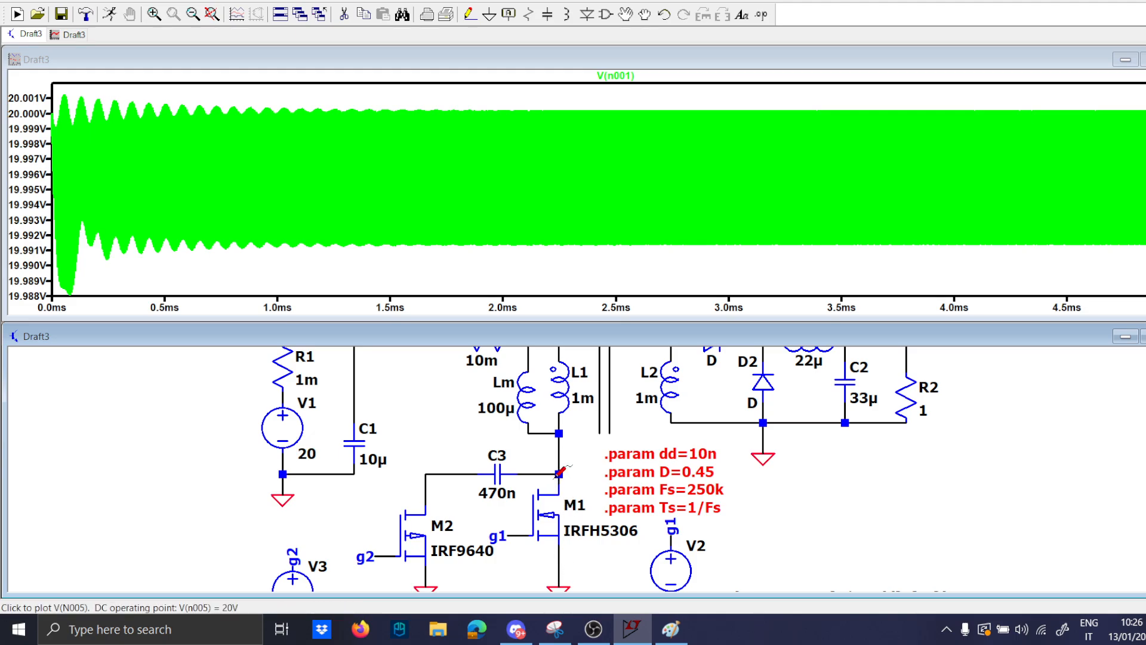
{"action": "left_click", "coordinate": [560, 474]}
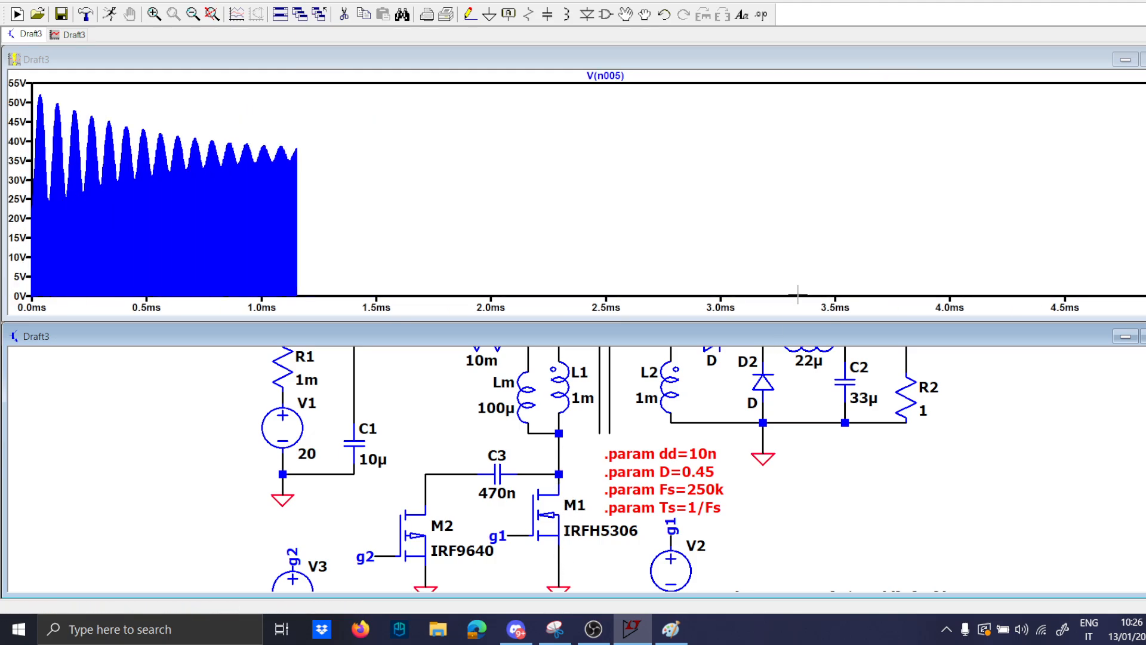
{"action": "left_click_drag", "start_coordinate": [844, 302], "coordinate": [878, 138]}
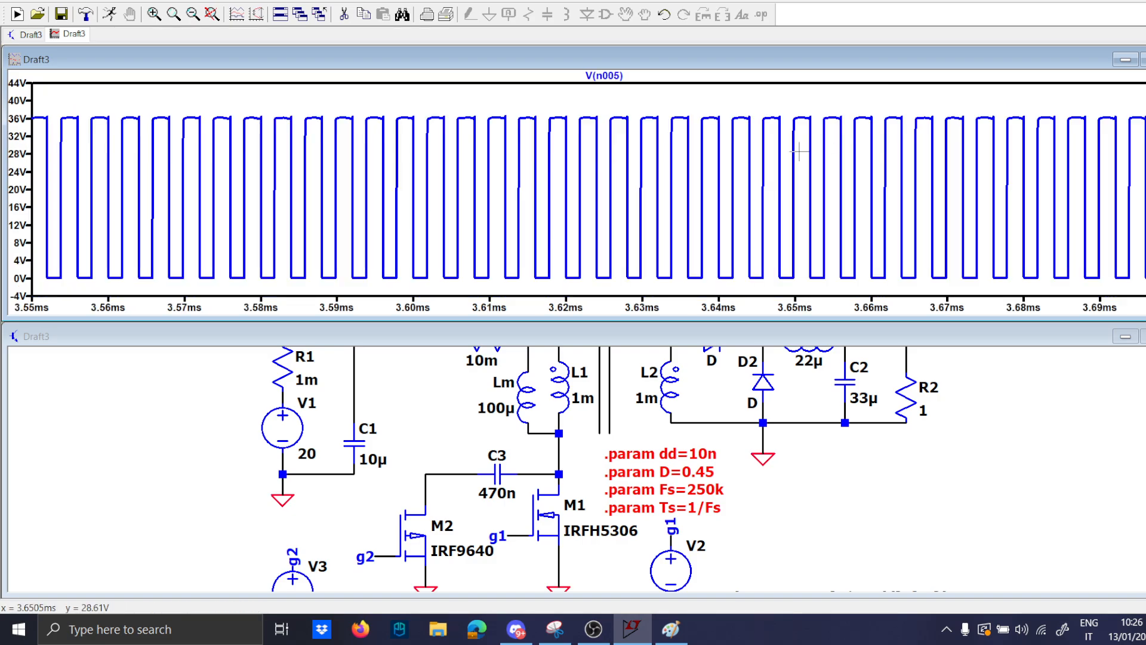
{"action": "left_click_drag", "start_coordinate": [356, 285], "coordinate": [423, 106]}
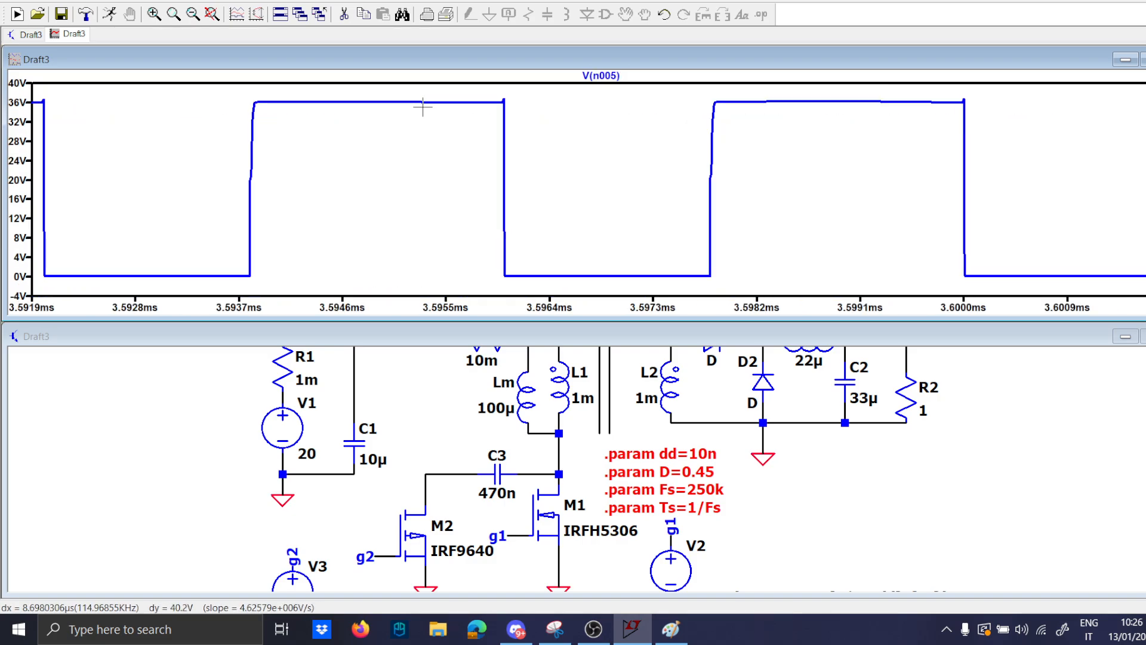
Step: Set the magnetizing inductance Lm to 1µ, rerun the simulation and halt it before completion
{"action": "left_click_drag", "start_coordinate": [219, 418], "coordinate": [210, 451]}
{"action": "right_click", "coordinate": [495, 449]}
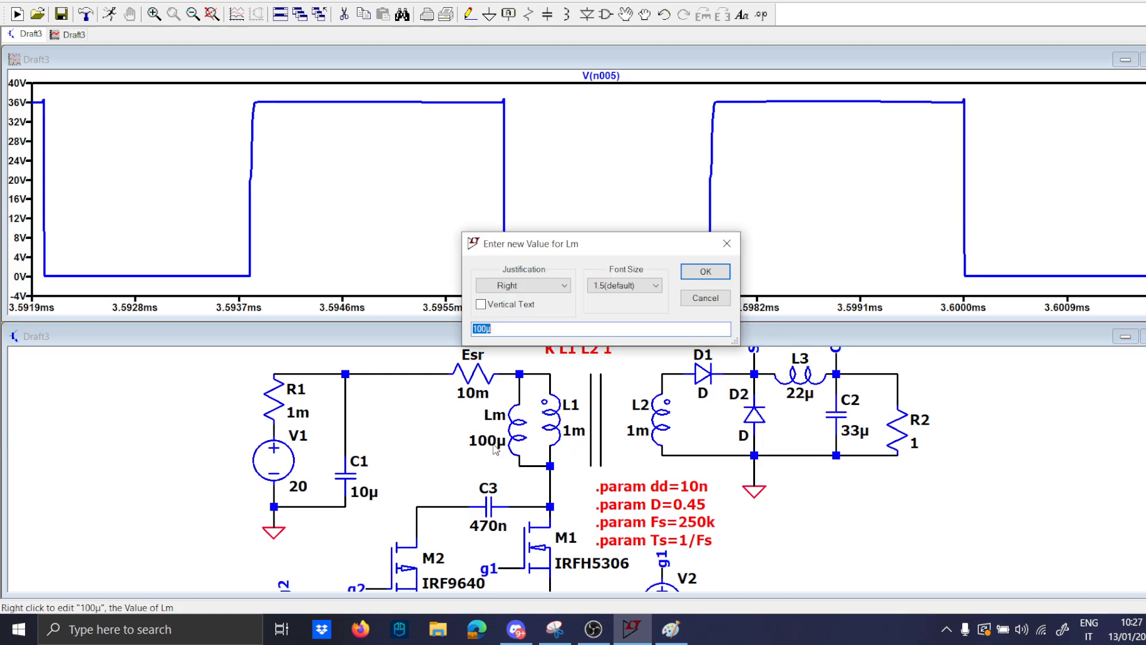
{"action": "type", "text": "1u"}
{"action": "key", "text": "Return"}
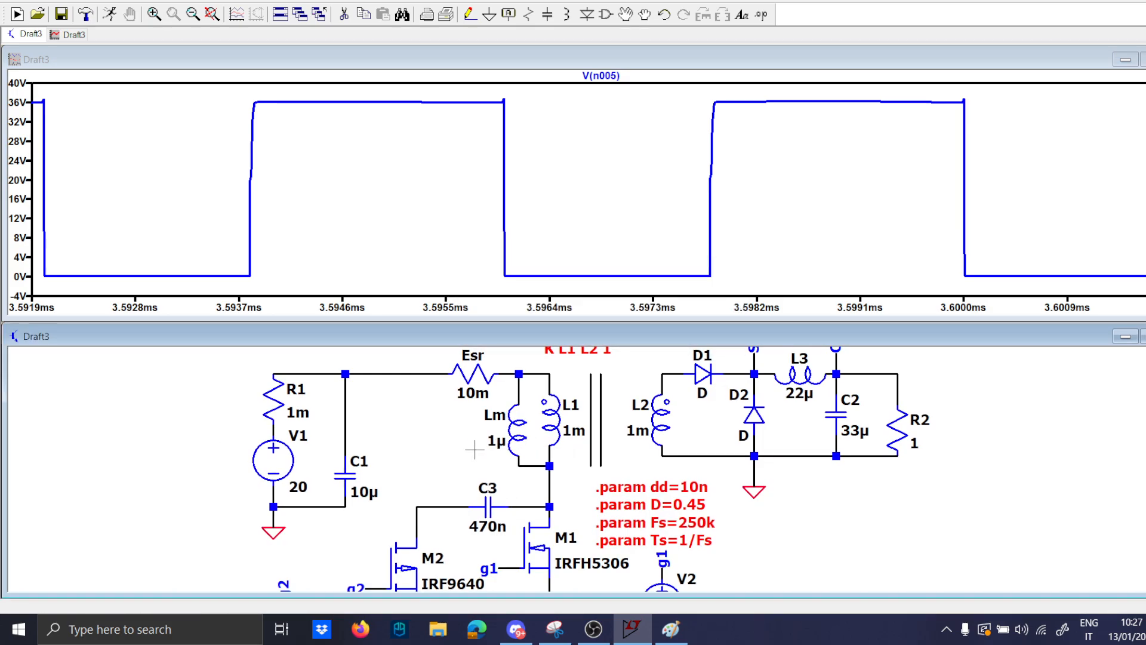
{"action": "left_click", "coordinate": [109, 14]}
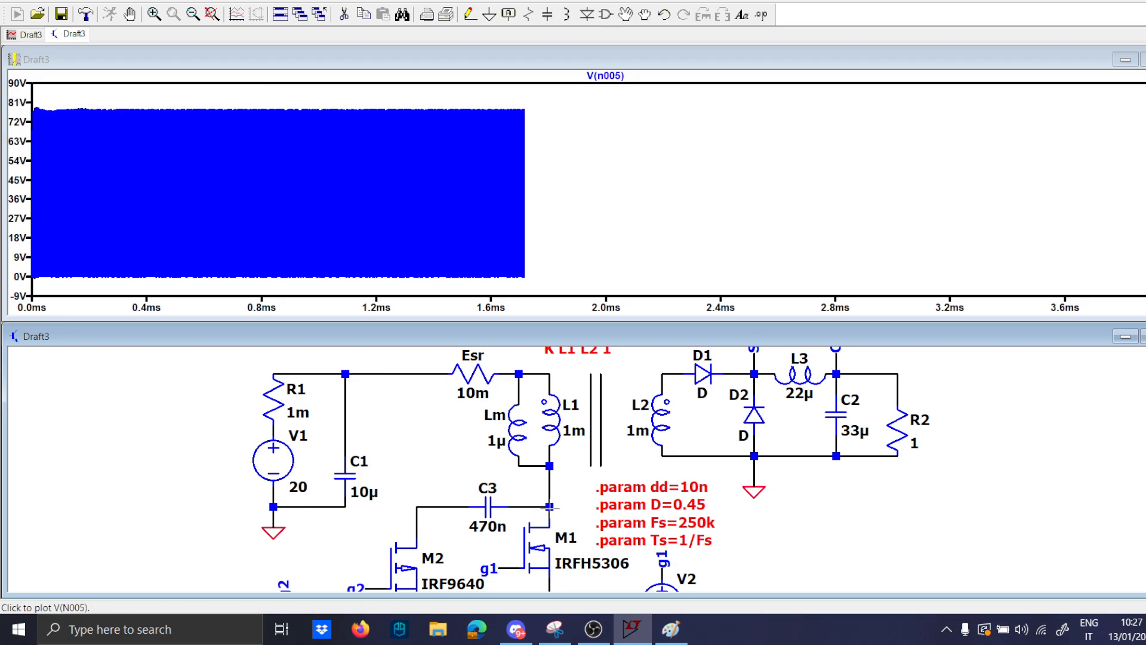
{"action": "left_click", "coordinate": [128, 16]}
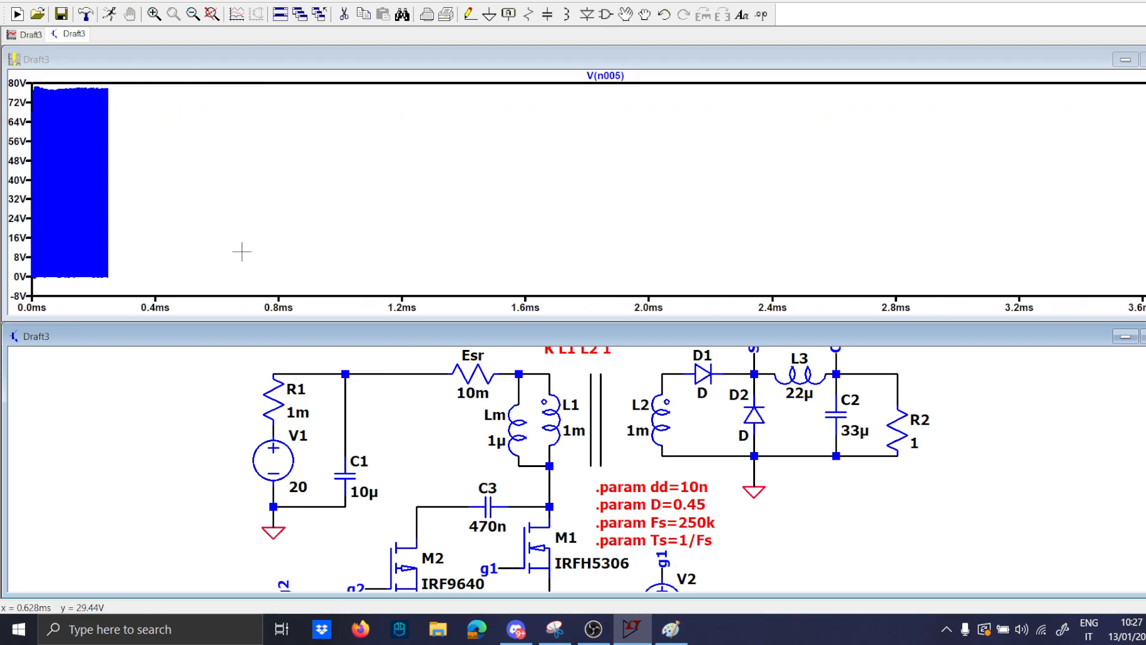
Step: Examine the peak of M1's drain voltage within a single switching cycle near 686 µs
{"action": "left_click_drag", "start_coordinate": [241, 283], "coordinate": [267, 95]}
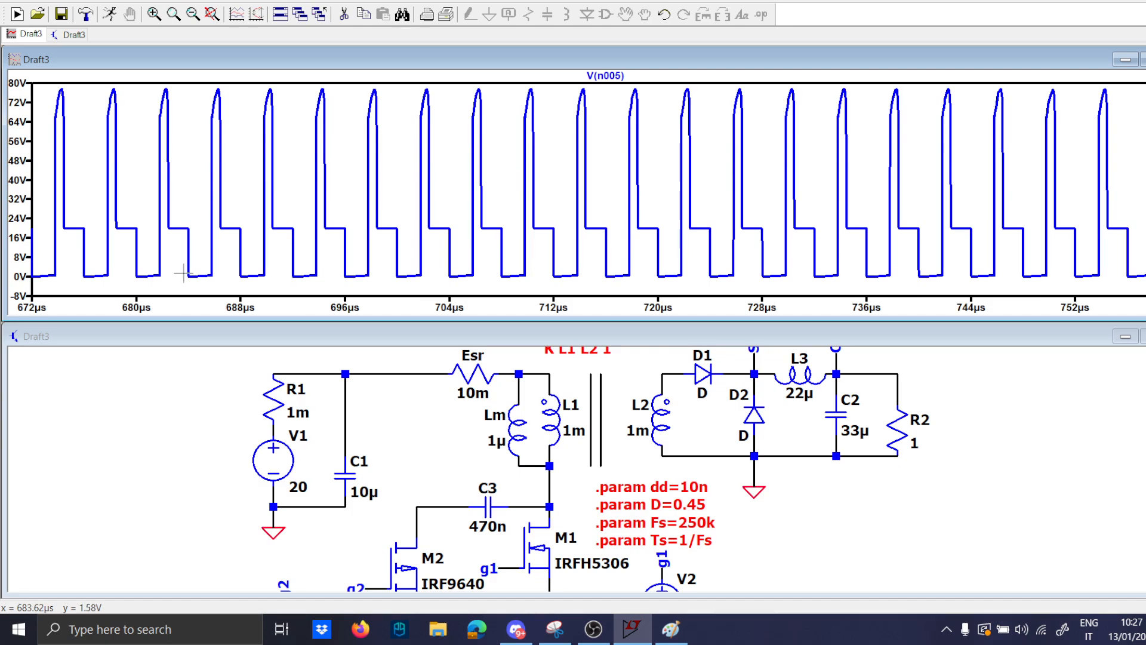
{"action": "left_click_drag", "start_coordinate": [181, 278], "coordinate": [281, 81]}
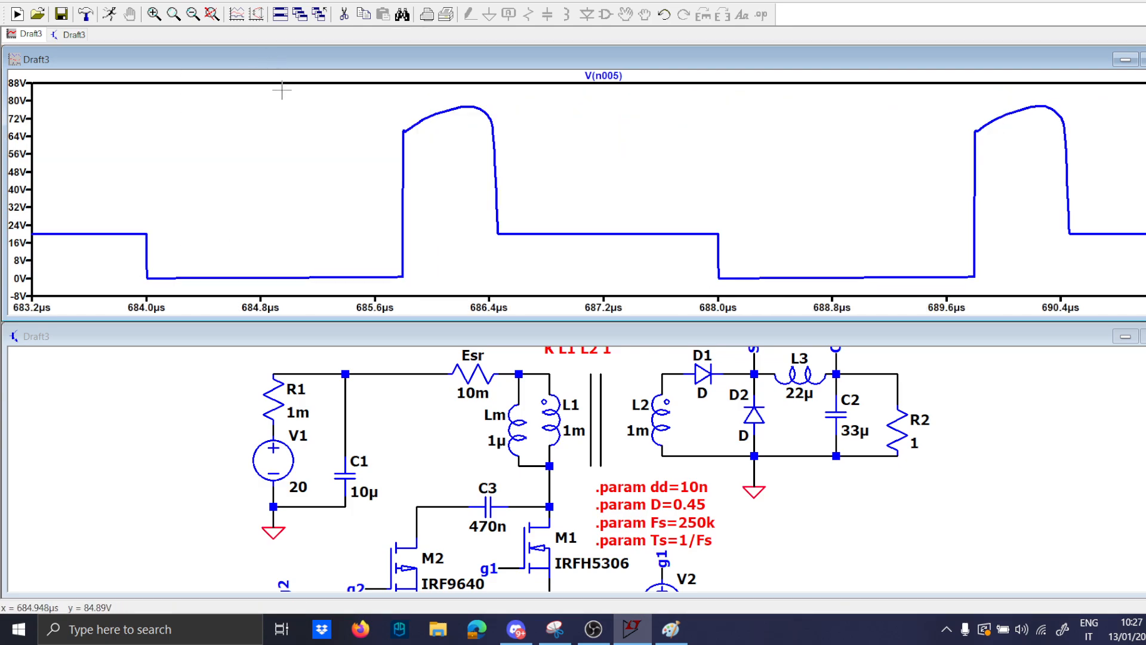
{"action": "left_click_drag", "start_coordinate": [345, 91], "coordinate": [557, 138]}
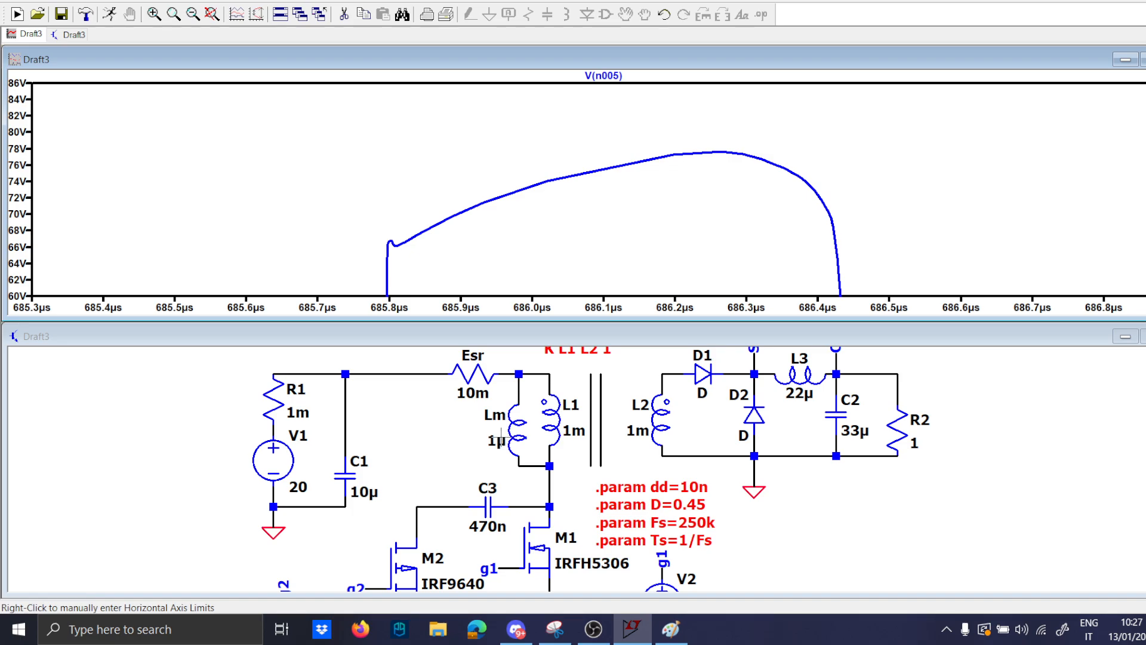
Step: Set Lm to 100µ, rerun the simulation, halt it and inspect M1's drain voltage around 2.8 ms
{"action": "right_click", "coordinate": [500, 438]}
{"action": "type", "text": "100u"}
{"action": "key", "text": "Return"}
{"action": "left_click", "coordinate": [109, 13]}
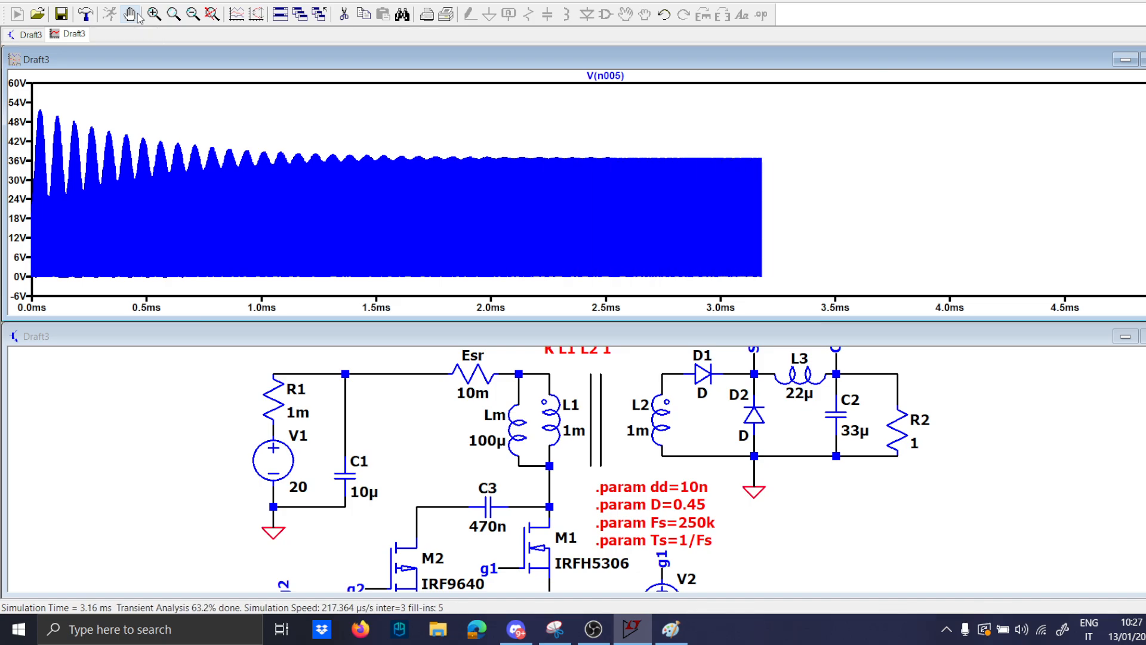
{"action": "left_click", "coordinate": [133, 14]}
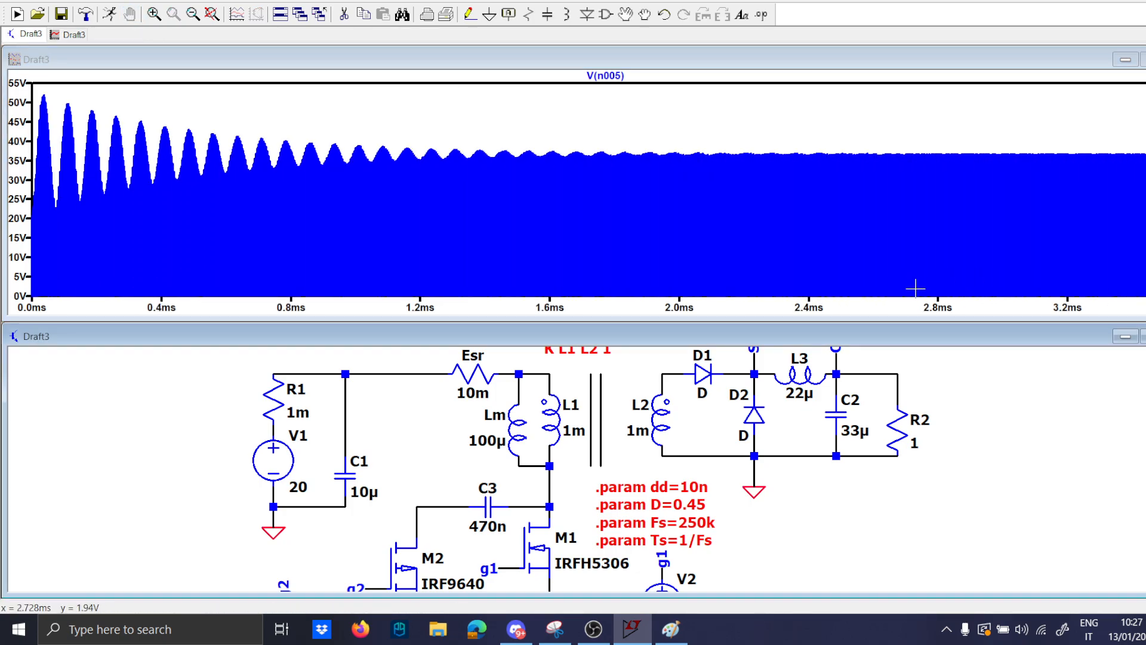
{"action": "left_click_drag", "start_coordinate": [918, 286], "coordinate": [954, 146]}
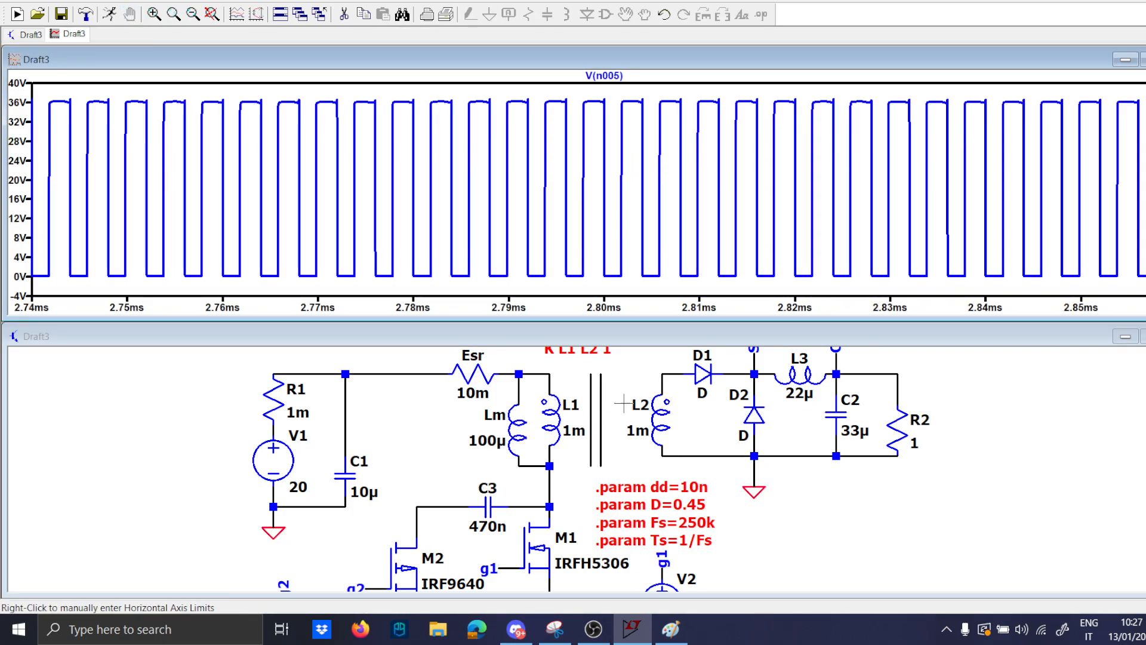
Step: Plot clamp capacitor C3's current, replace it with the differential voltage across C3, and show that over the whole run
{"action": "mouse_move", "coordinate": [677, 417]}
{"action": "left_mouse_down"}
{"action": "mouse_move", "coordinate": [655, 467]}
{"action": "mouse_move", "coordinate": [657, 448]}
{"action": "left_mouse_up"}
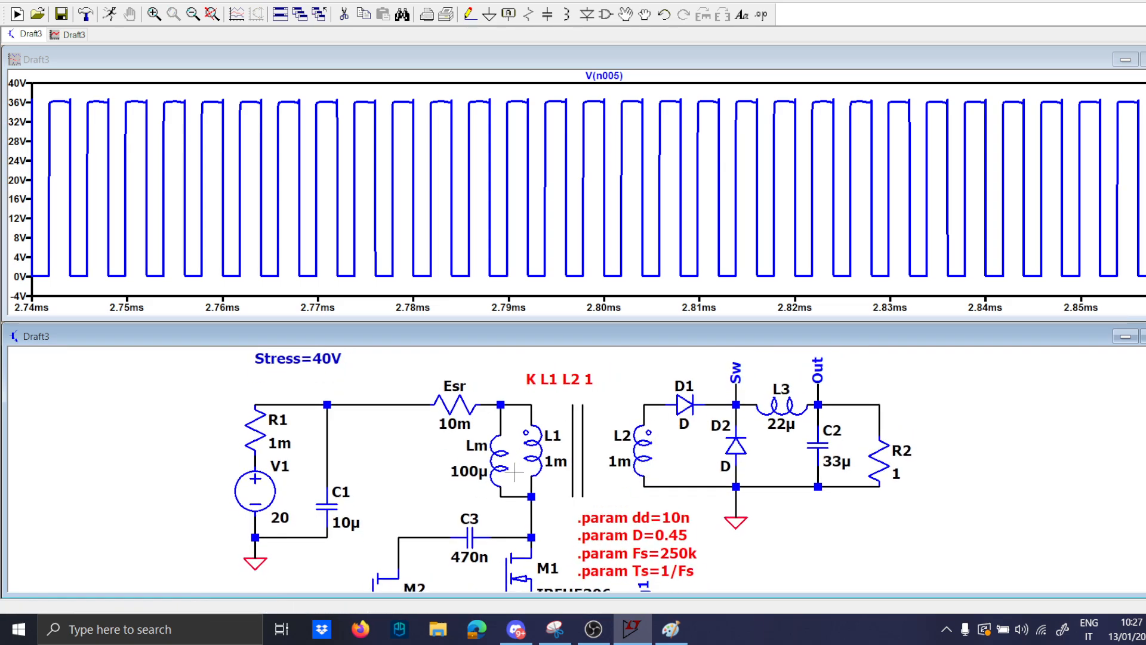
{"action": "left_click_drag", "start_coordinate": [514, 472], "coordinate": [512, 361]}
{"action": "left_click", "coordinate": [461, 425]}
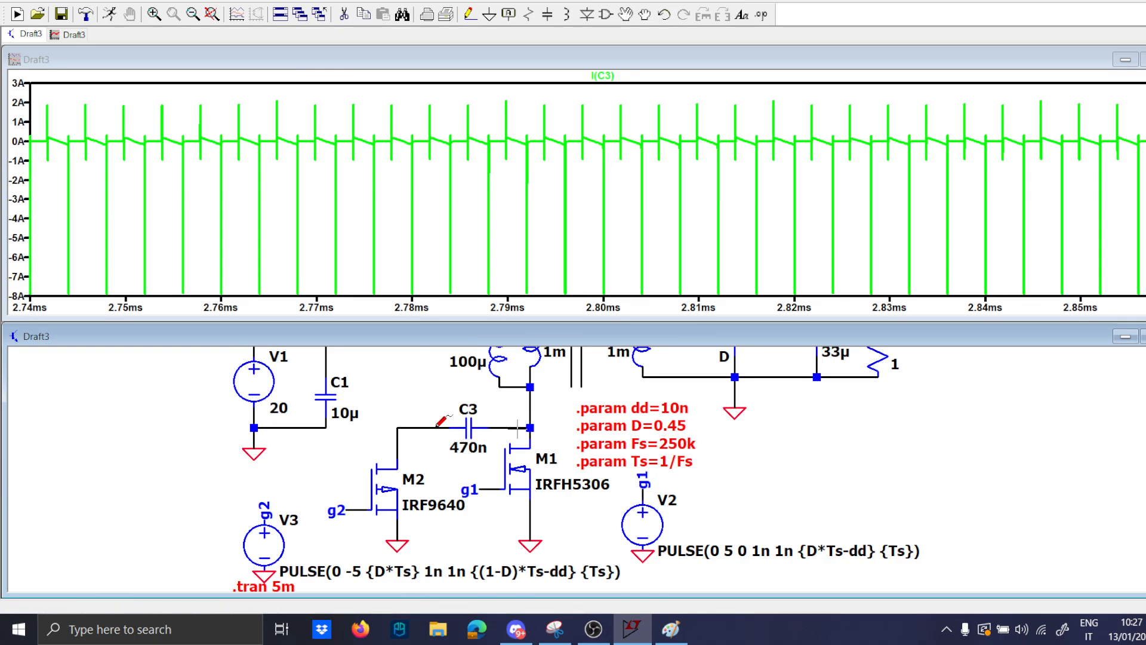
{"action": "left_click_drag", "start_coordinate": [441, 425], "coordinate": [520, 408]}
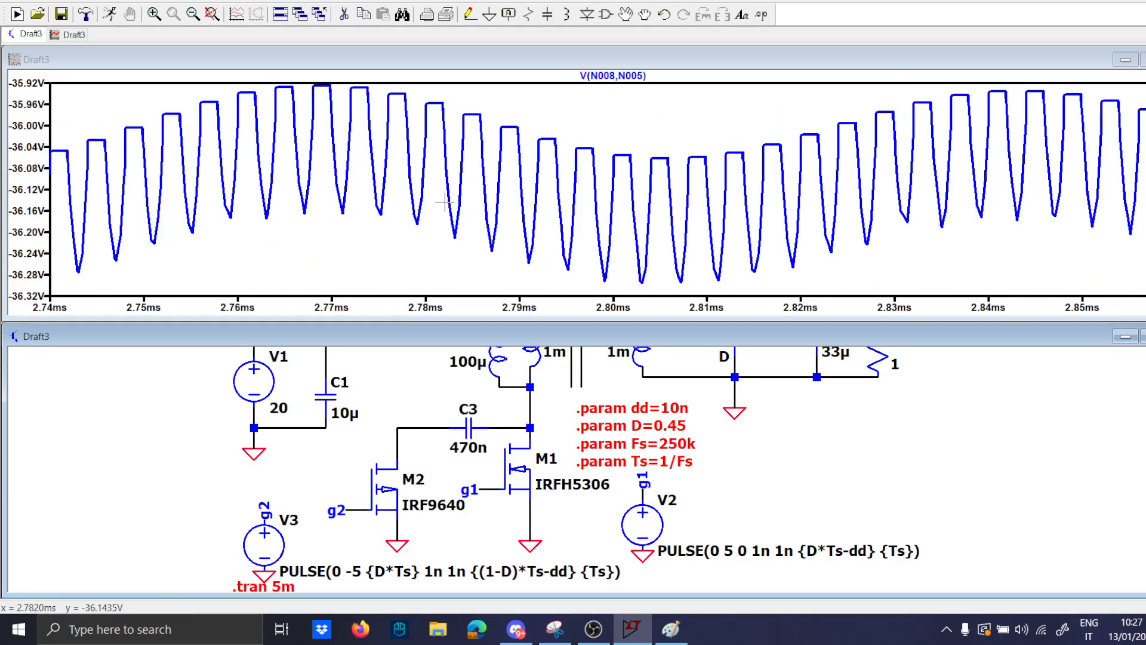
{"action": "right_click", "coordinate": [442, 175]}
{"action": "left_click", "coordinate": [532, 187]}
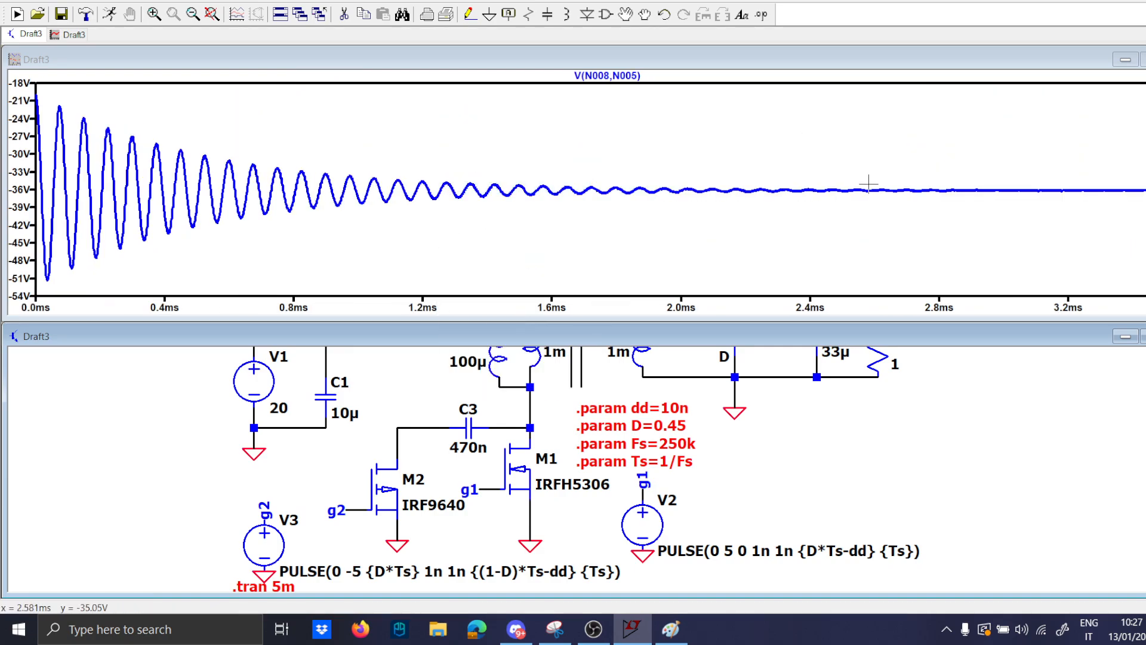
Step: Examine a few cycles of C3's voltage ripple near 3.3 ms and overlay C3's current
{"action": "left_click_drag", "start_coordinate": [948, 177], "coordinate": [1143, 194]}
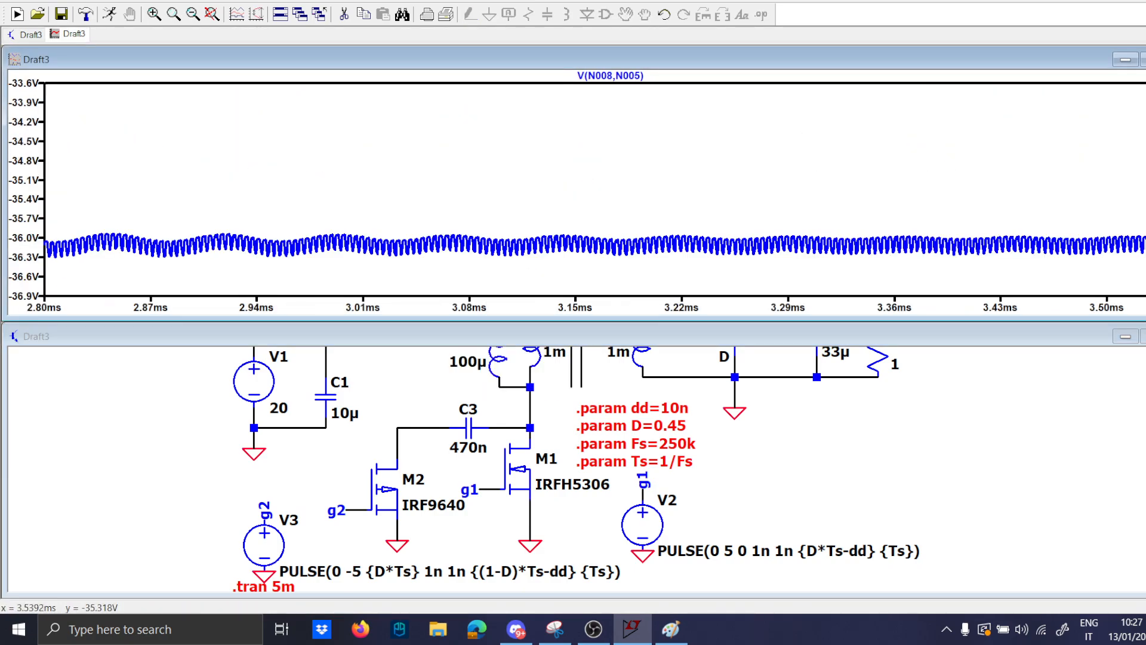
{"action": "left_click_drag", "start_coordinate": [543, 214], "coordinate": [1101, 259]}
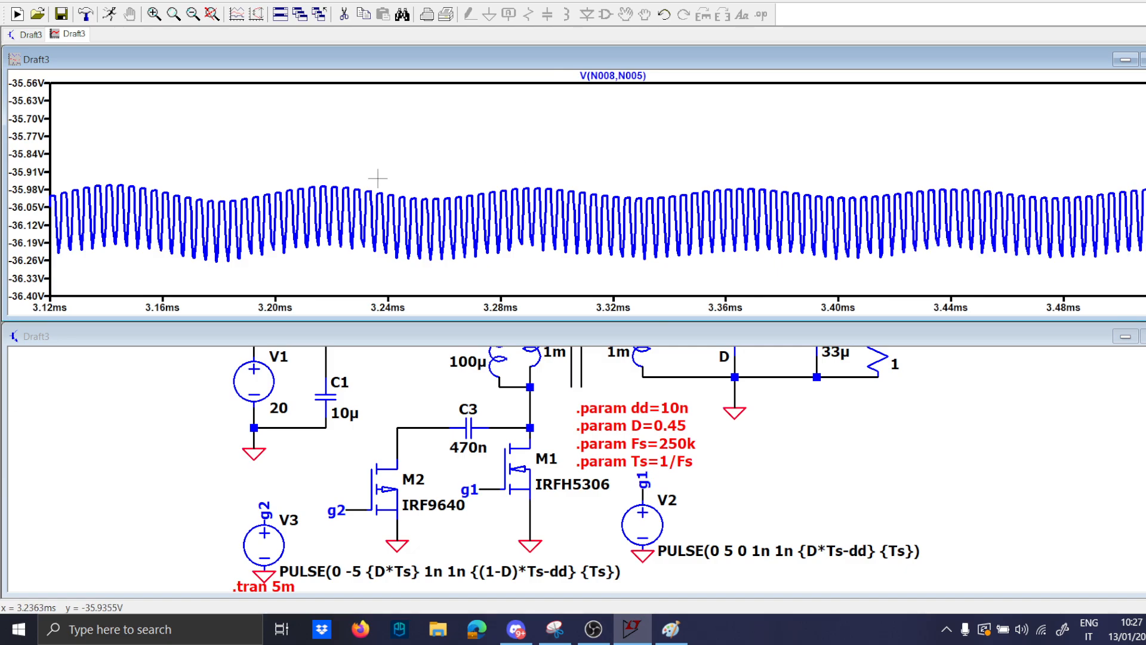
{"action": "left_click_drag", "start_coordinate": [378, 178], "coordinate": [920, 288]}
{"action": "left_click_drag", "start_coordinate": [439, 245], "coordinate": [552, 107]}
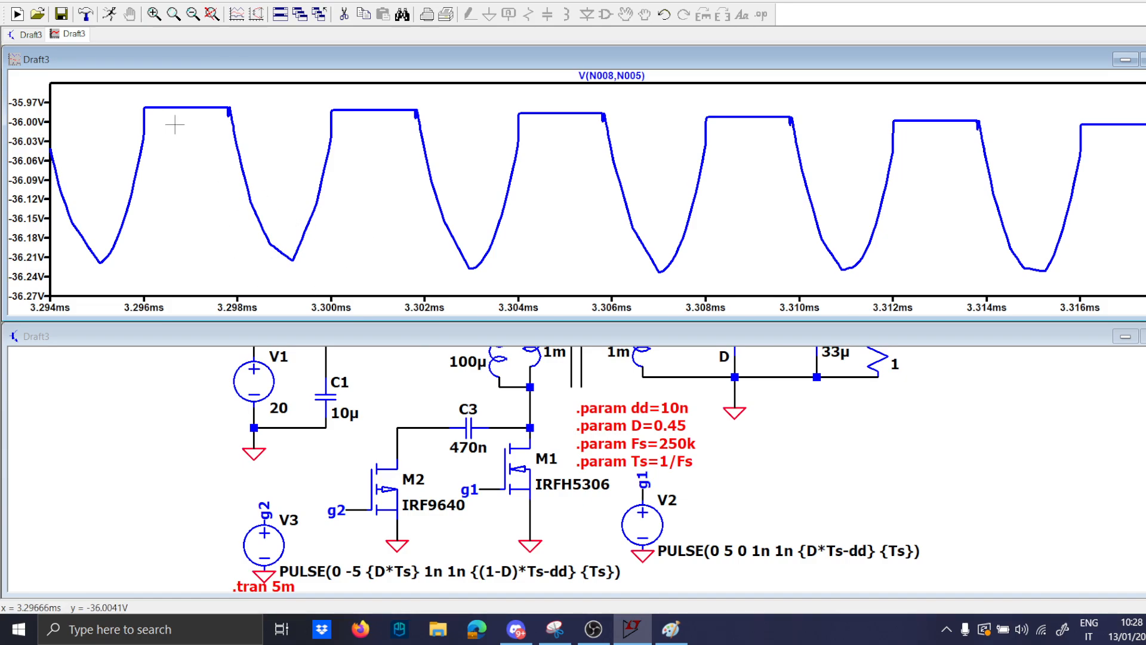
{"action": "left_click", "coordinate": [424, 386]}
{"action": "left_click", "coordinate": [472, 428]}
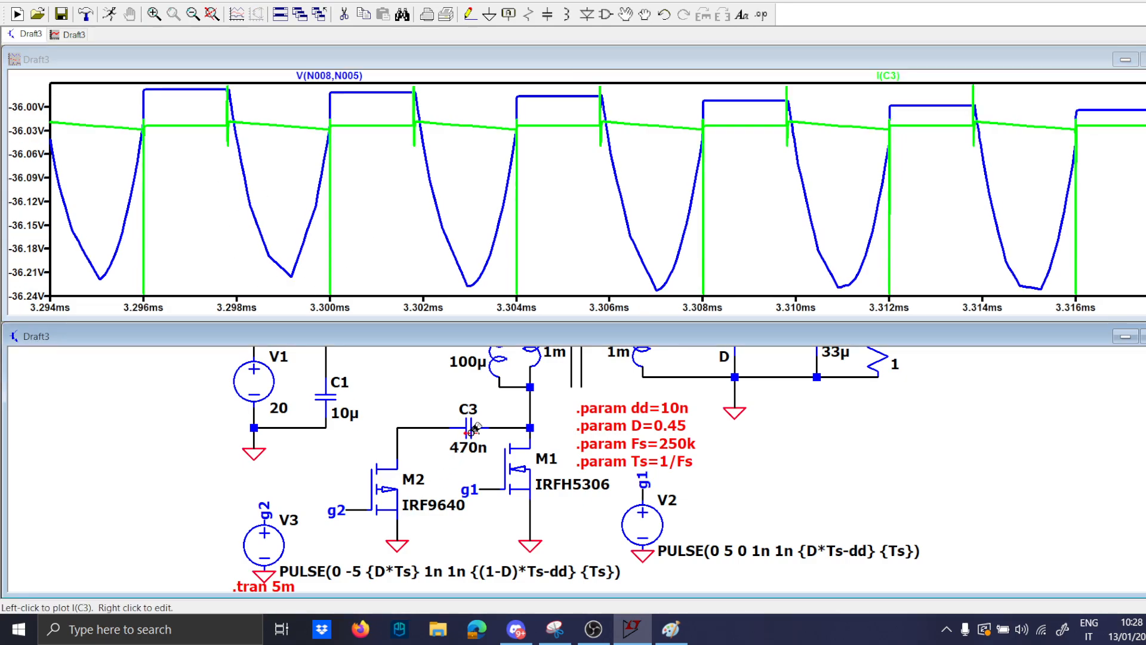
Step: Plot the voltage at the Sw node alone, followed by the voltage at the Out node
{"action": "mouse_move", "coordinate": [463, 390]}
{"action": "left_mouse_down"}
{"action": "mouse_move", "coordinate": [436, 490]}
{"action": "mouse_move", "coordinate": [372, 411]}
{"action": "mouse_move", "coordinate": [334, 485]}
{"action": "left_mouse_up"}
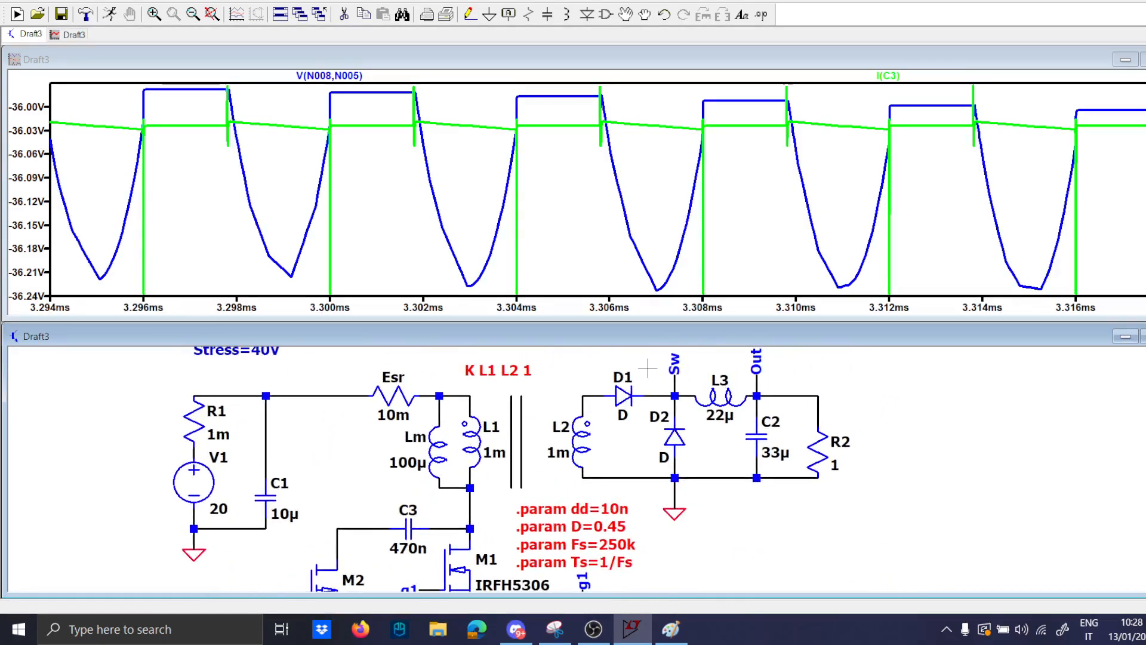
{"action": "left_click", "coordinate": [675, 395]}
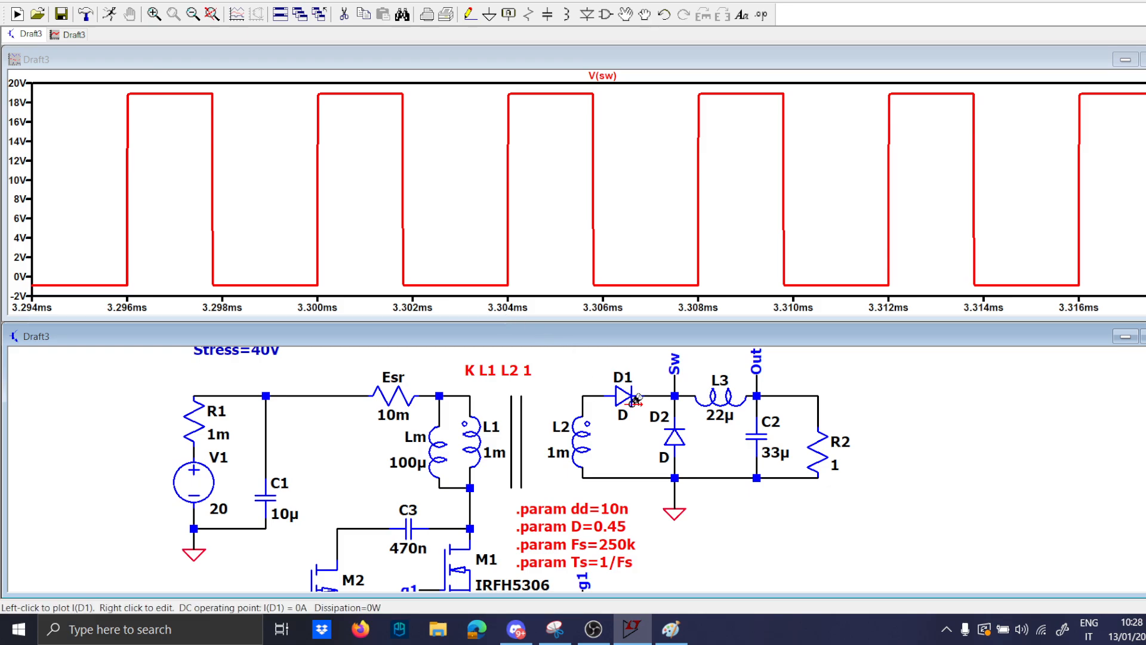
{"action": "left_click", "coordinate": [758, 396]}
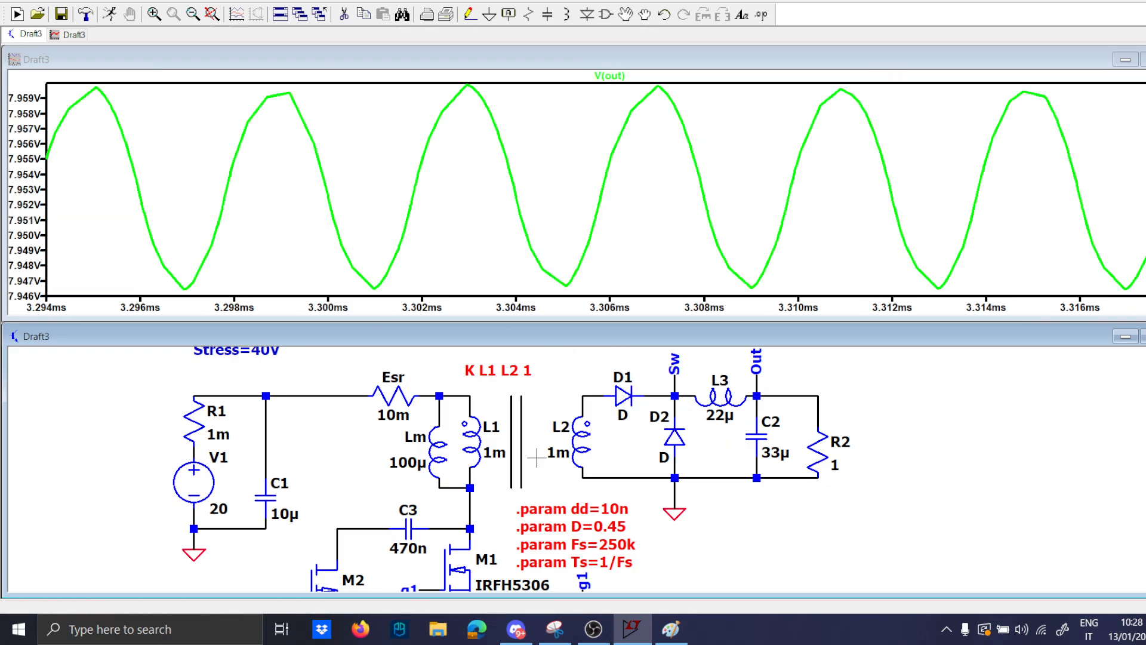
Step: Add the current of primary winding L1 to the Out voltage plot
{"action": "mouse_move", "coordinate": [536, 458]}
{"action": "left_mouse_down"}
{"action": "mouse_move", "coordinate": [515, 399]}
{"action": "mouse_move", "coordinate": [533, 485]}
{"action": "mouse_move", "coordinate": [506, 418]}
{"action": "mouse_move", "coordinate": [501, 441]}
{"action": "left_mouse_up"}
{"action": "left_click", "coordinate": [468, 461]}
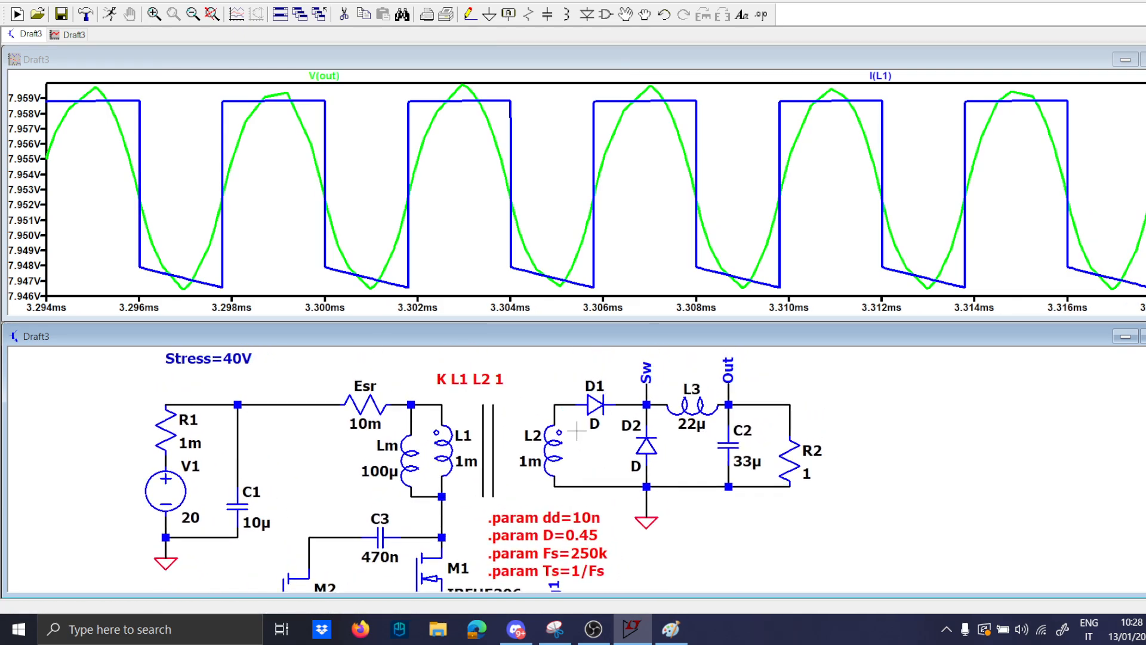
{"action": "left_click_drag", "start_coordinate": [589, 521], "coordinate": [591, 459]}
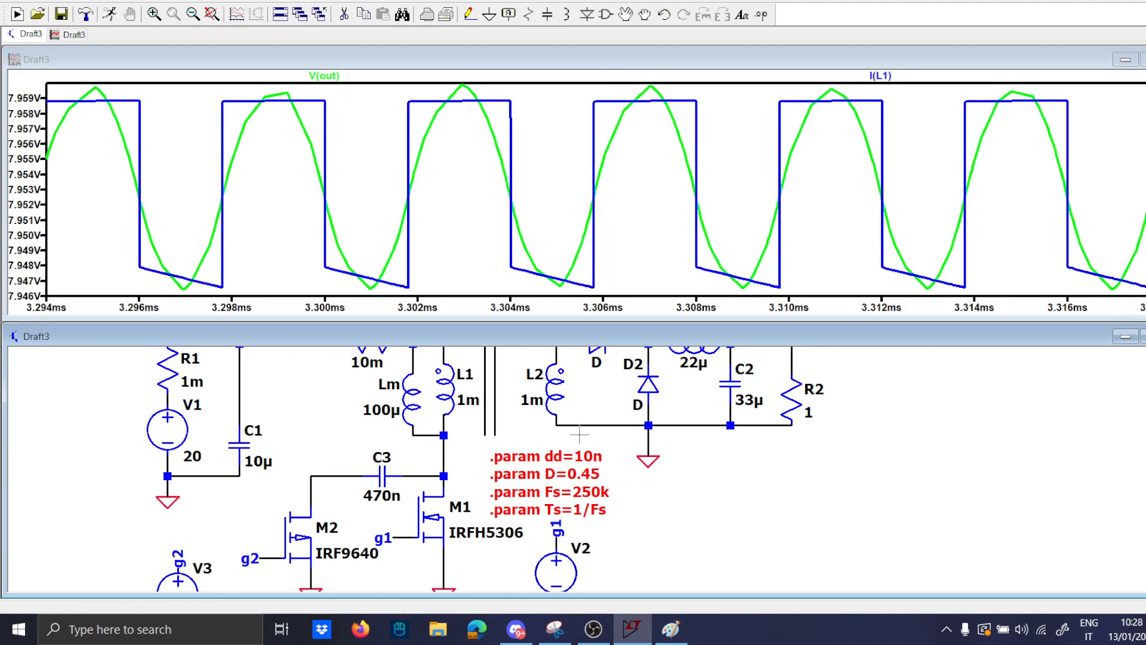
Step: Plot the voltage at the Out node alone and show it over the whole run
{"action": "left_click_drag", "start_coordinate": [579, 434], "coordinate": [585, 469]}
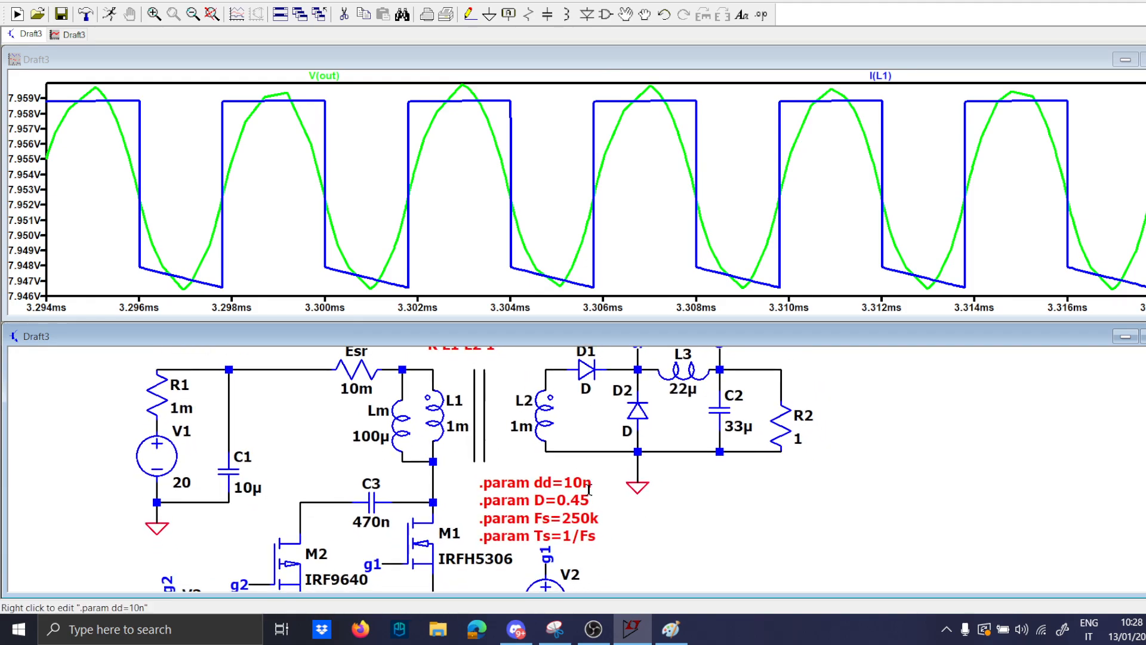
{"action": "double_click", "coordinate": [746, 369]}
{"action": "right_click", "coordinate": [461, 185]}
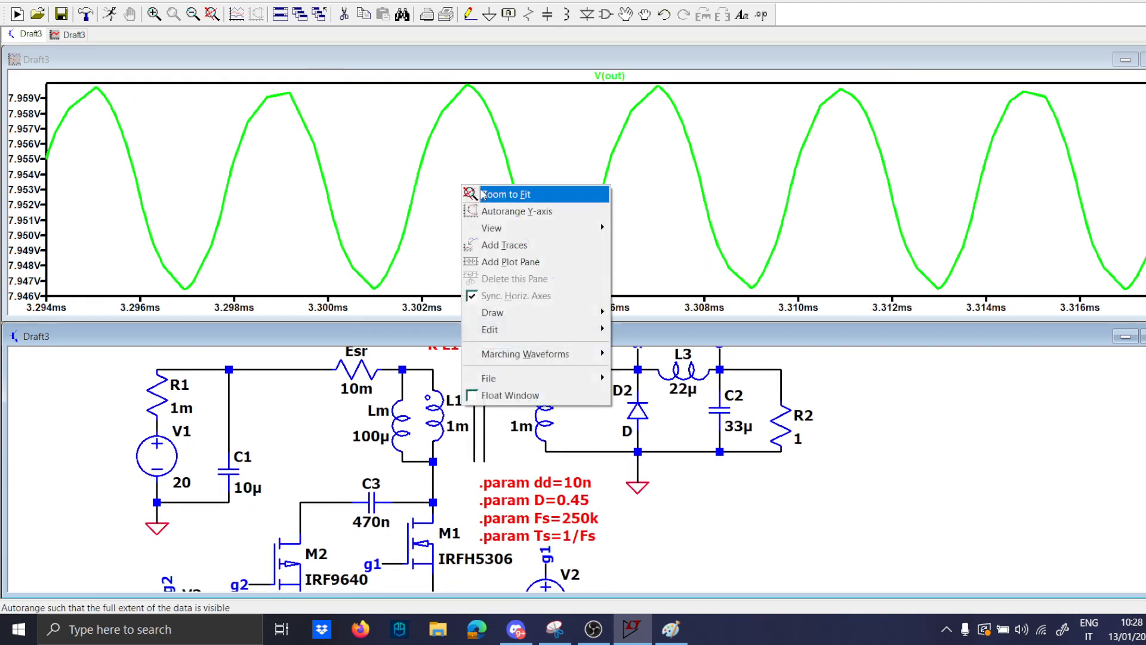
{"action": "left_click", "coordinate": [483, 195]}
{"action": "left_click", "coordinate": [466, 127]}
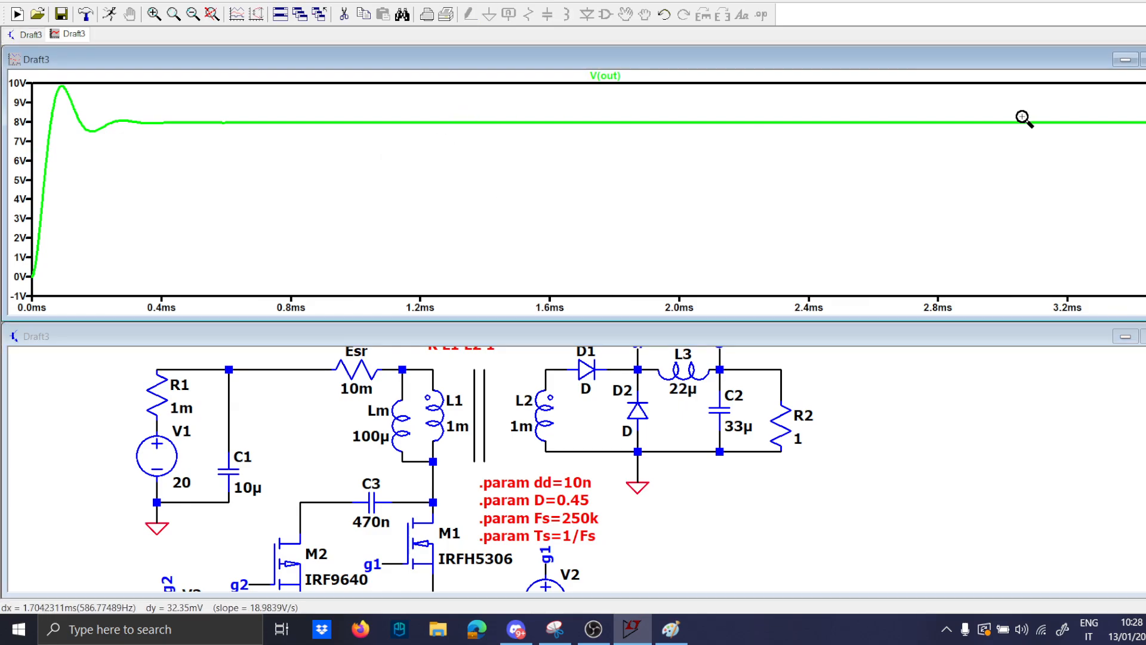
Step: Examine the Out voltage ripple from 0.72 ms to about 1 ms and check output inductor L3's properties
{"action": "left_click_drag", "start_coordinate": [250, 110], "coordinate": [626, 137]}
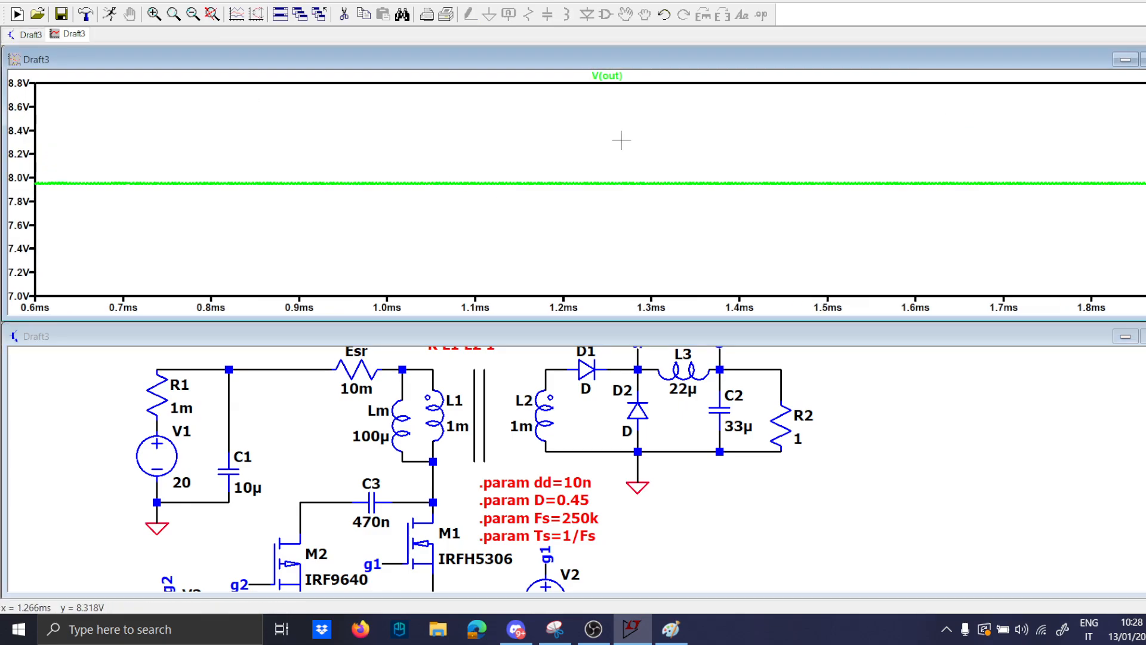
{"action": "left_click_drag", "start_coordinate": [141, 163], "coordinate": [352, 190]}
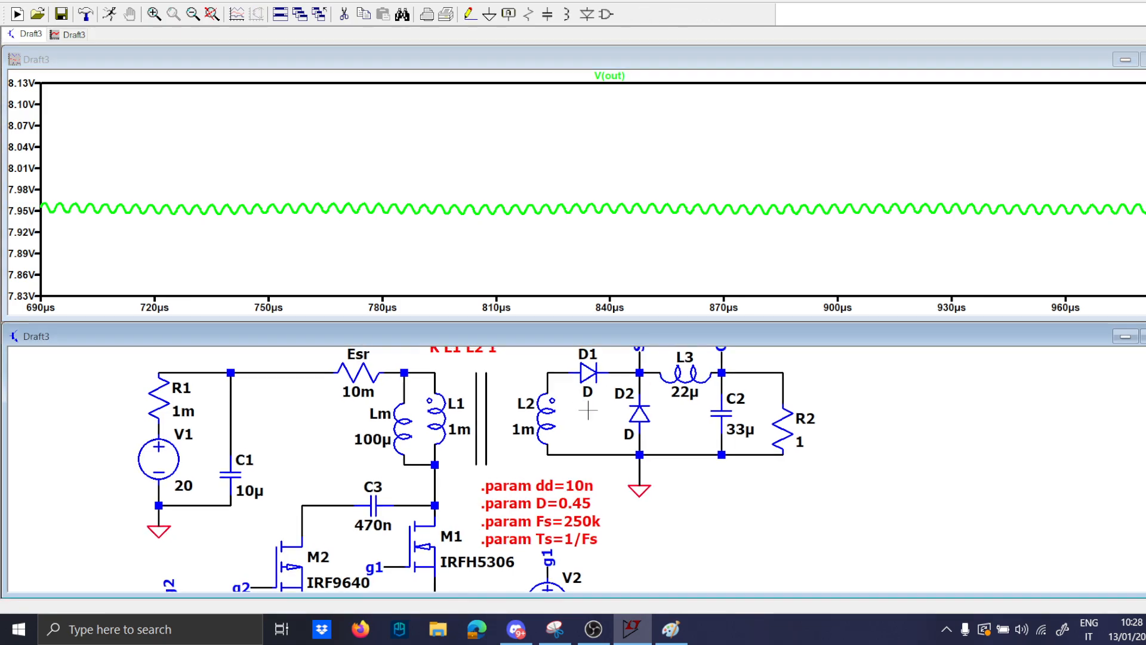
{"action": "left_click_drag", "start_coordinate": [589, 409], "coordinate": [601, 452]}
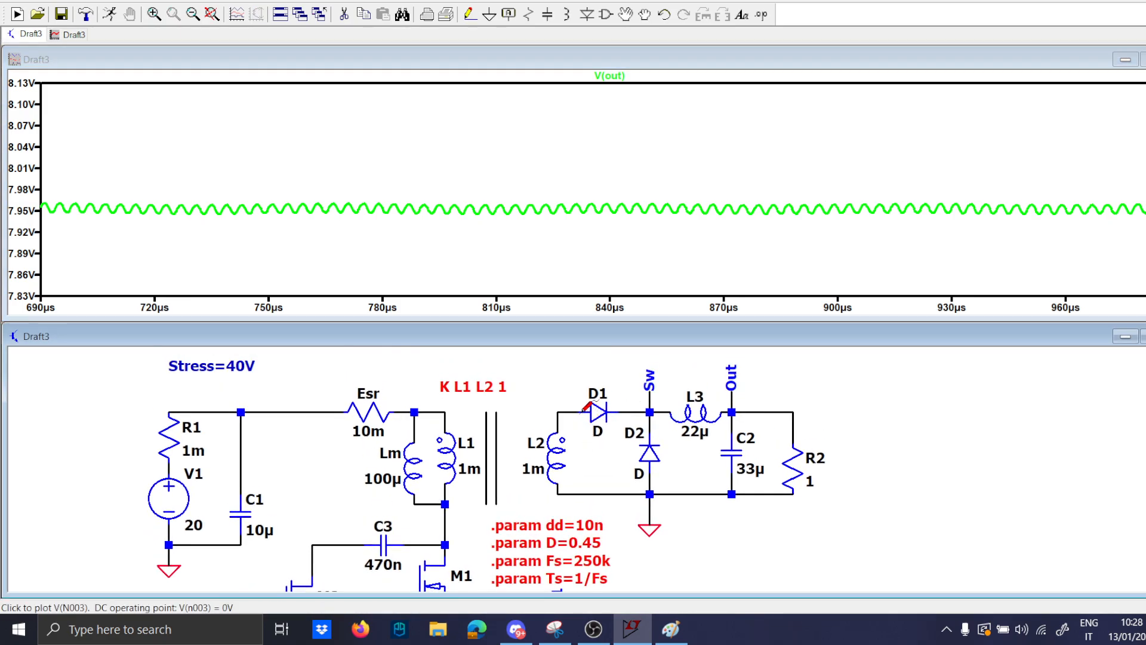
{"action": "left_click_drag", "start_coordinate": [229, 192], "coordinate": [1143, 225]}
{"action": "left_click_drag", "start_coordinate": [129, 163], "coordinate": [1143, 244]}
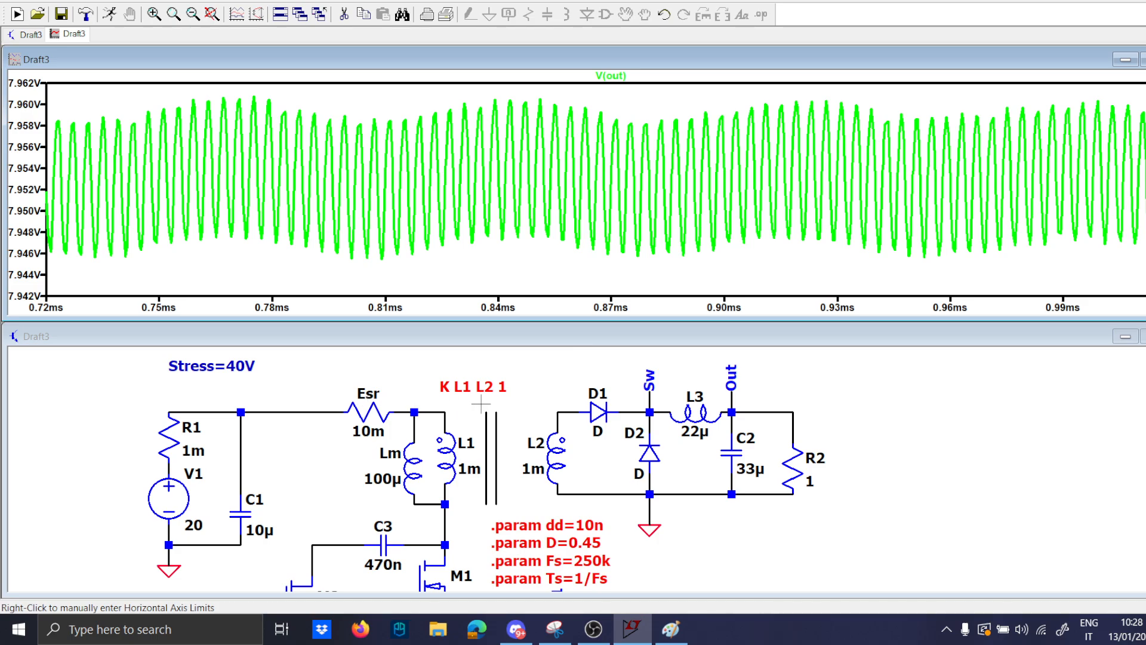
{"action": "right_click", "coordinate": [709, 416]}
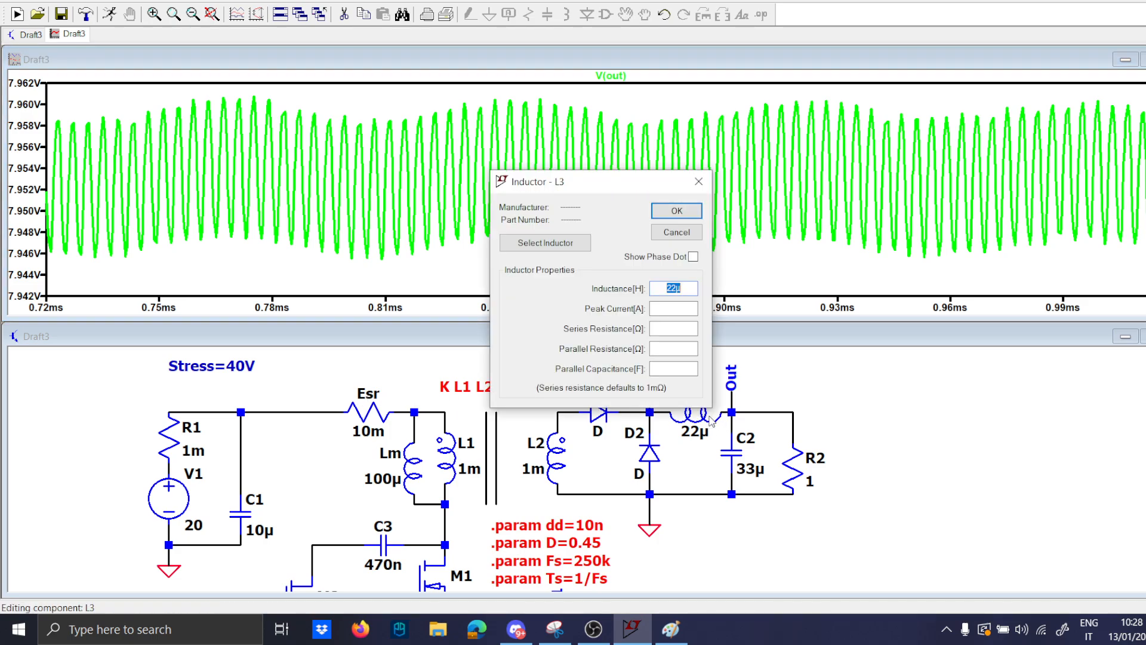
{"action": "left_click", "coordinate": [699, 181]}
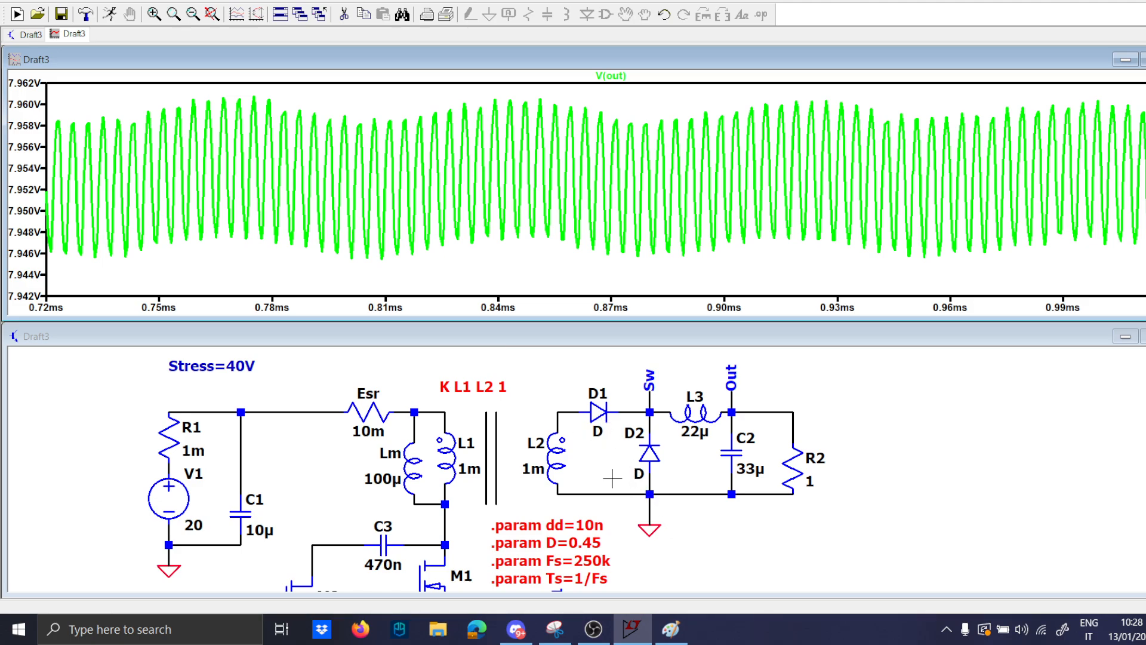
Step: Plot the voltage at the node between Esr and Lm alone
{"action": "left_click_drag", "start_coordinate": [612, 478], "coordinate": [632, 418]}
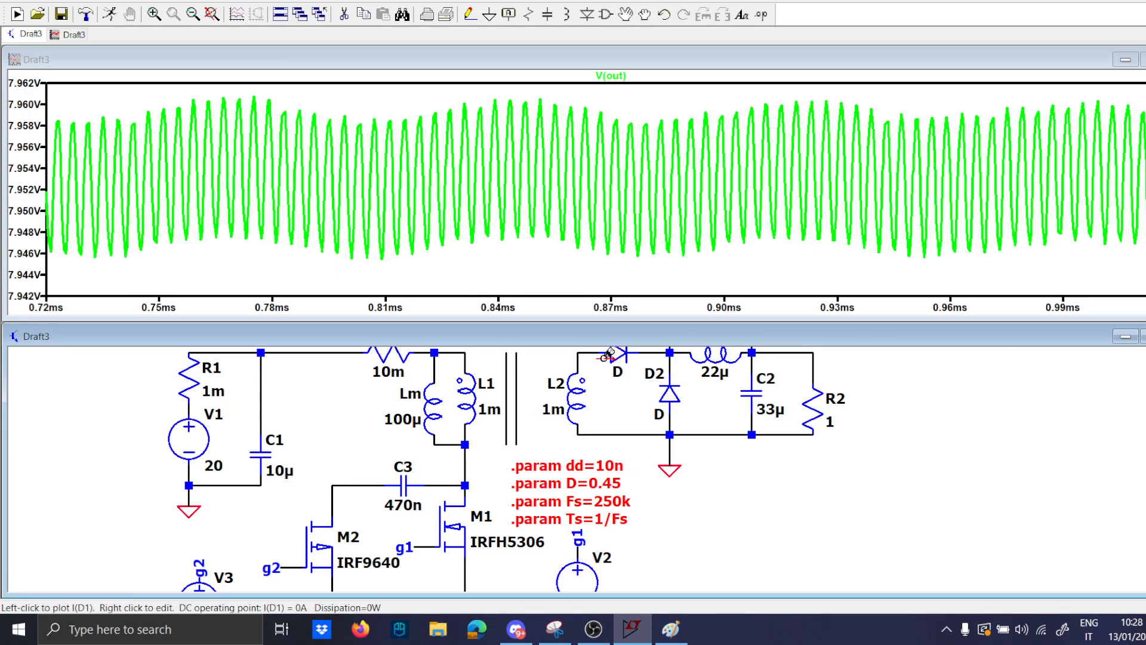
{"action": "left_click_drag", "start_coordinate": [608, 355], "coordinate": [640, 454]}
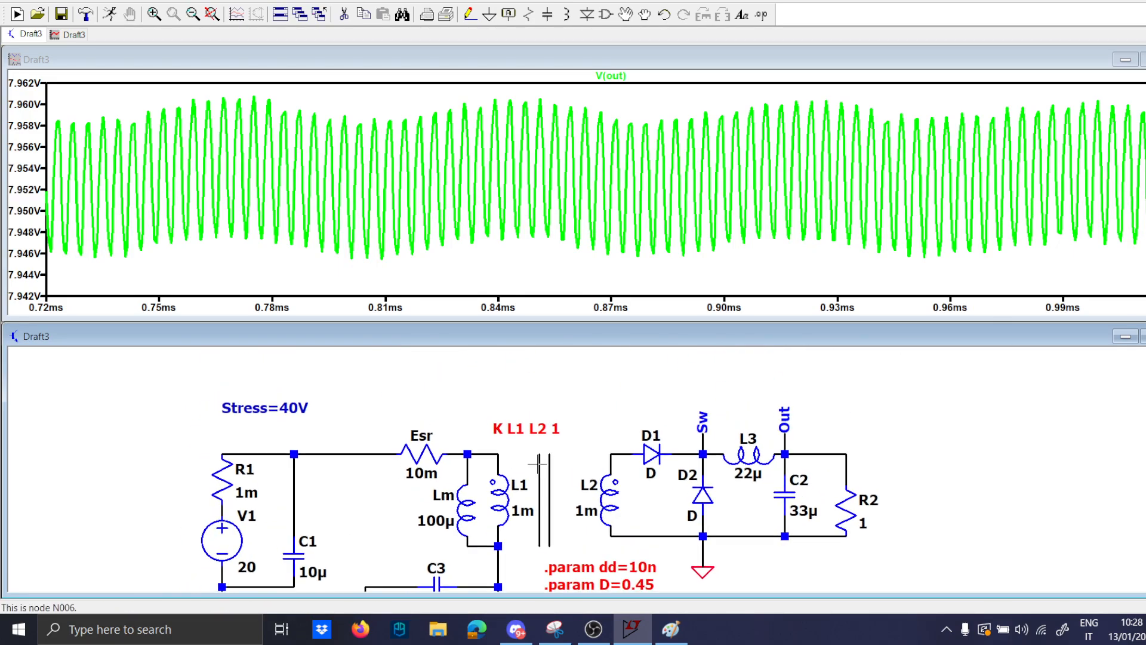
{"action": "left_click", "coordinate": [466, 449]}
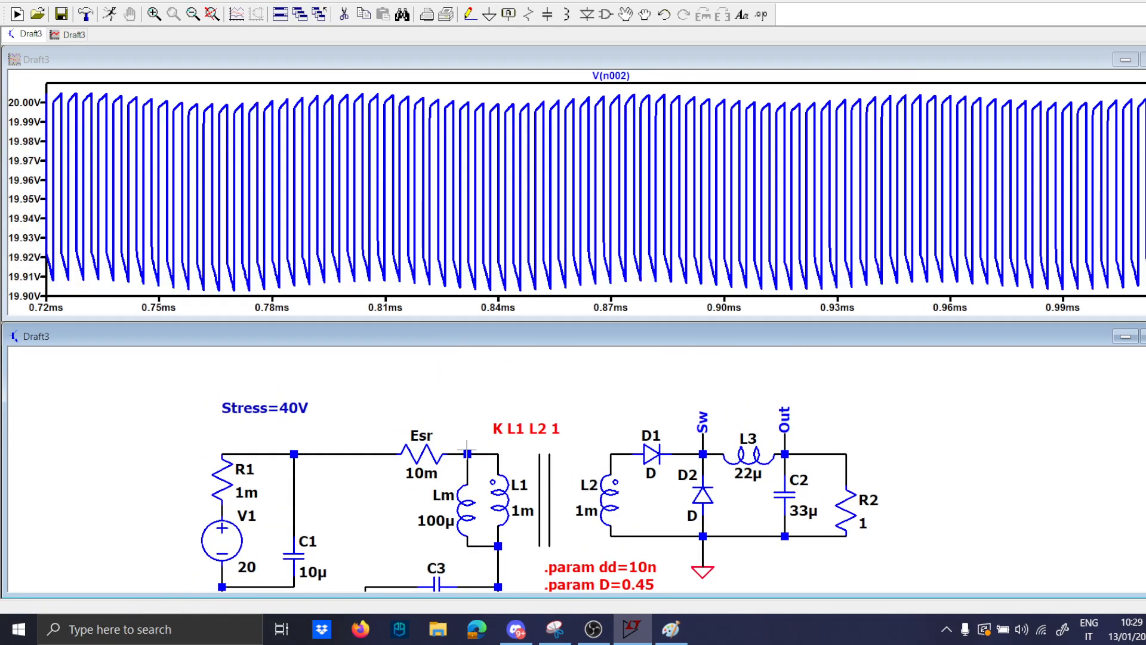
{"action": "left_click_drag", "start_coordinate": [587, 469], "coordinate": [536, 409]}
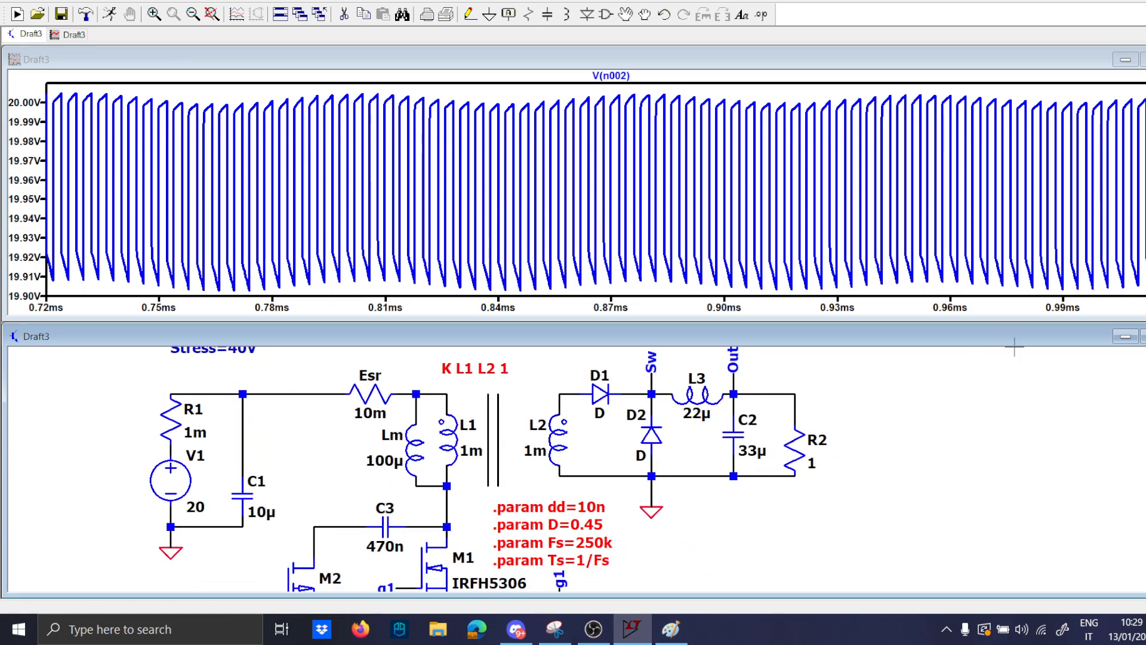
Step: Maximize the schematic window and review the complete converter circuit
{"action": "left_click", "coordinate": [1143, 337]}
{"action": "scroll", "coordinate": [585, 269], "scroll_direction": "up", "scroll_amount": 3}
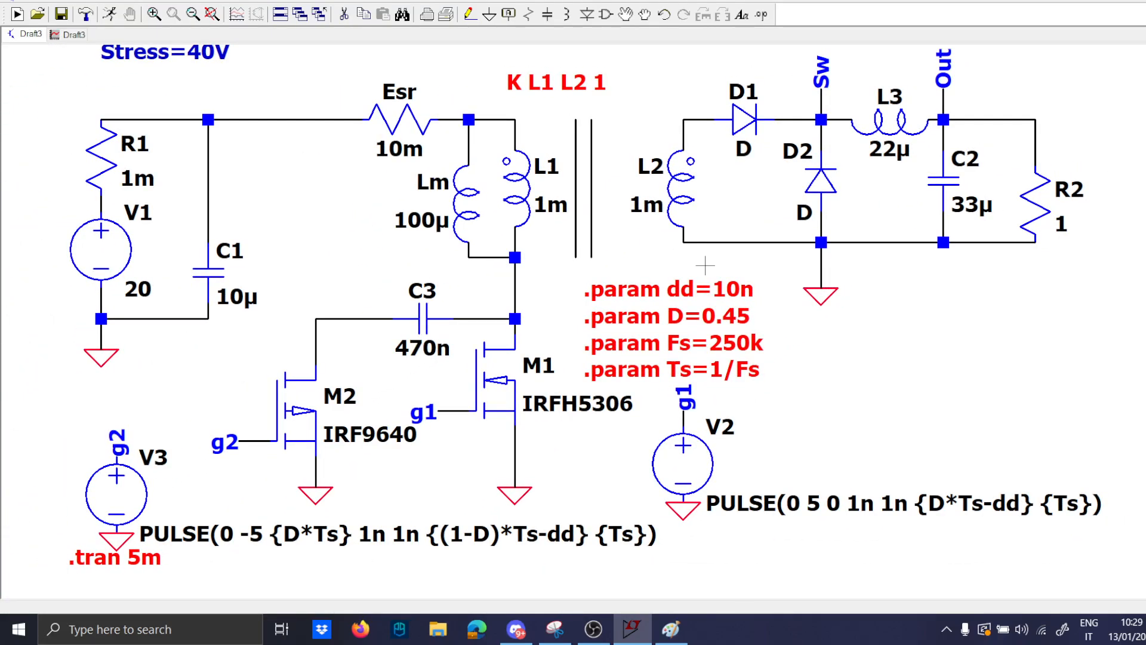
{"action": "scroll", "coordinate": [361, 422], "scroll_direction": "down", "scroll_amount": 2}
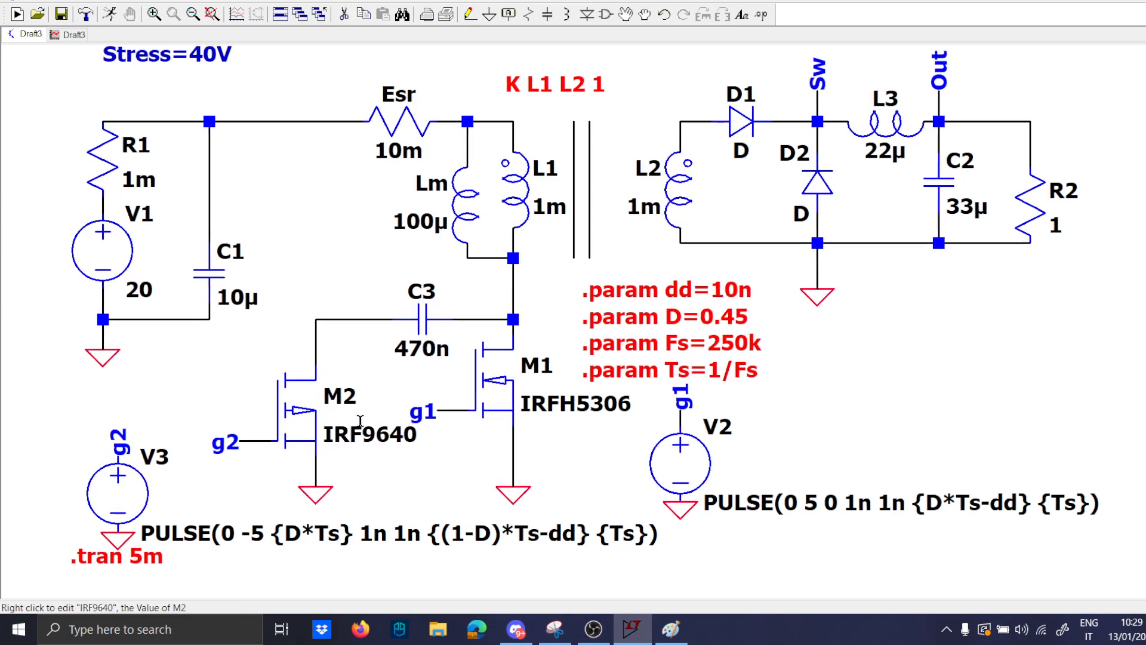
{"action": "left_click_drag", "start_coordinate": [361, 374], "coordinate": [335, 434]}
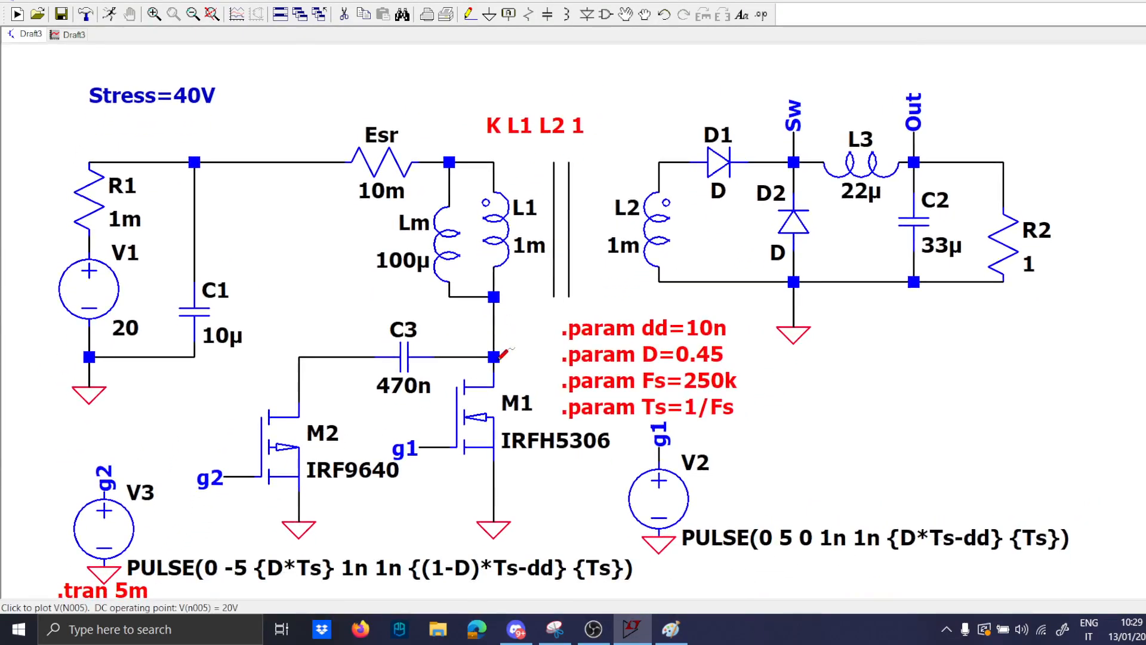
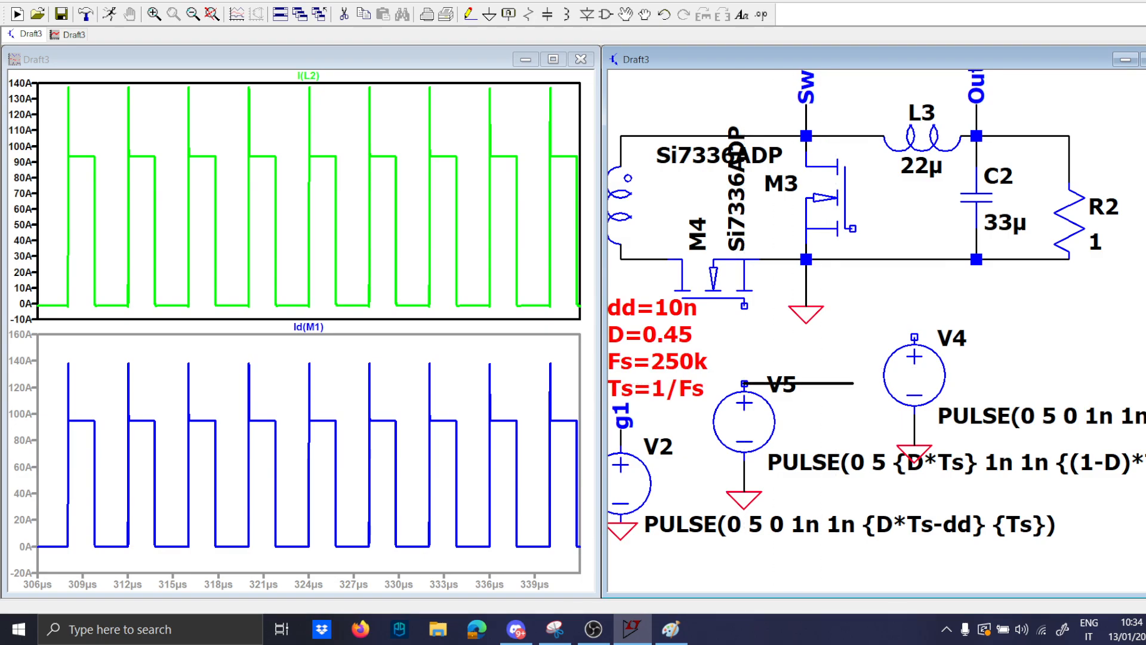
Step: Wire gate source V5 to M3's gate and gate source V4 to M4's gate
{"action": "left_click", "coordinate": [868, 383]}
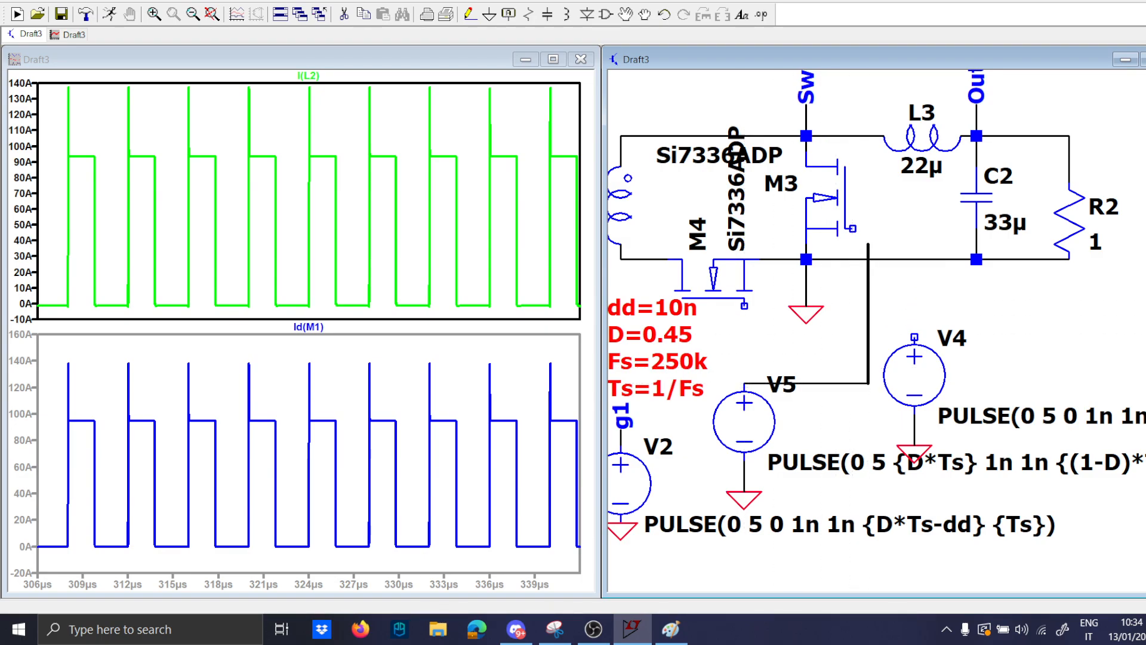
{"action": "left_click", "coordinate": [845, 228]}
{"action": "left_click", "coordinate": [915, 337]}
{"action": "left_click", "coordinate": [744, 306]}
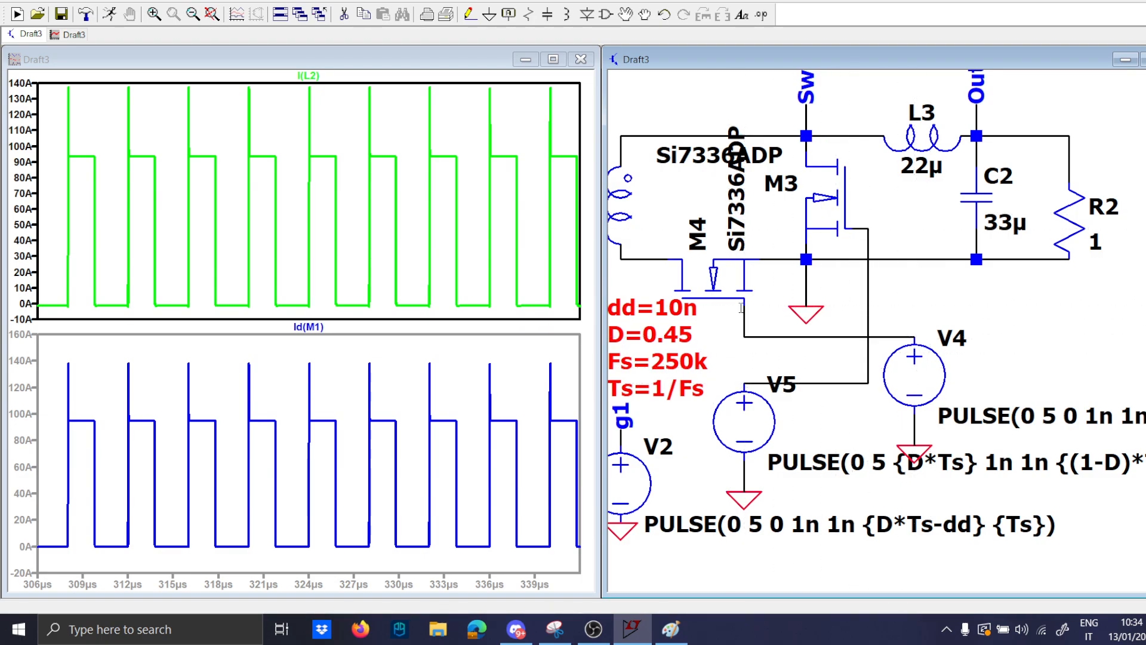
Step: Run the transient simulation, halt it partway through, and check V5's pulse definition
{"action": "left_click", "coordinate": [87, 15]}
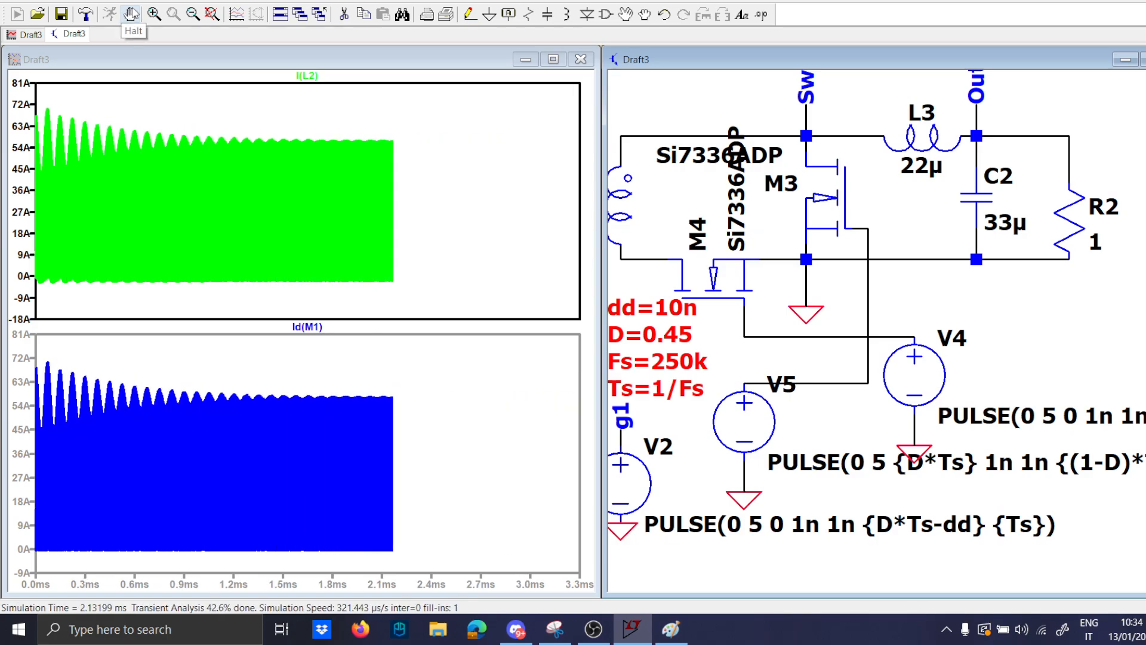
{"action": "left_click", "coordinate": [131, 13]}
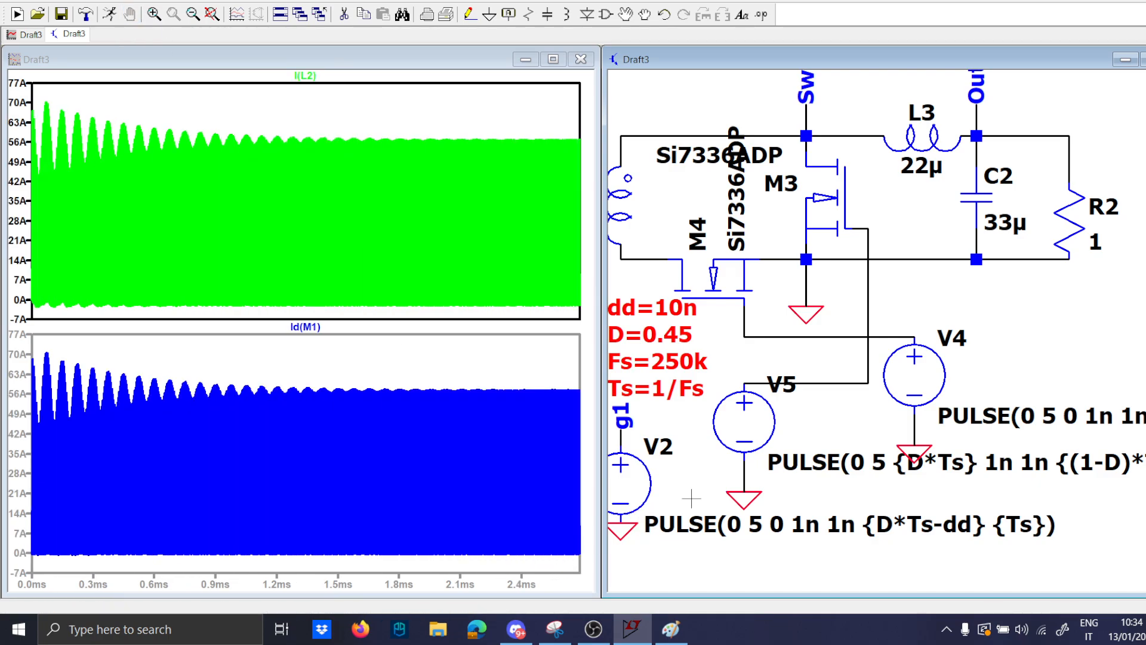
{"action": "right_click", "coordinate": [840, 465]}
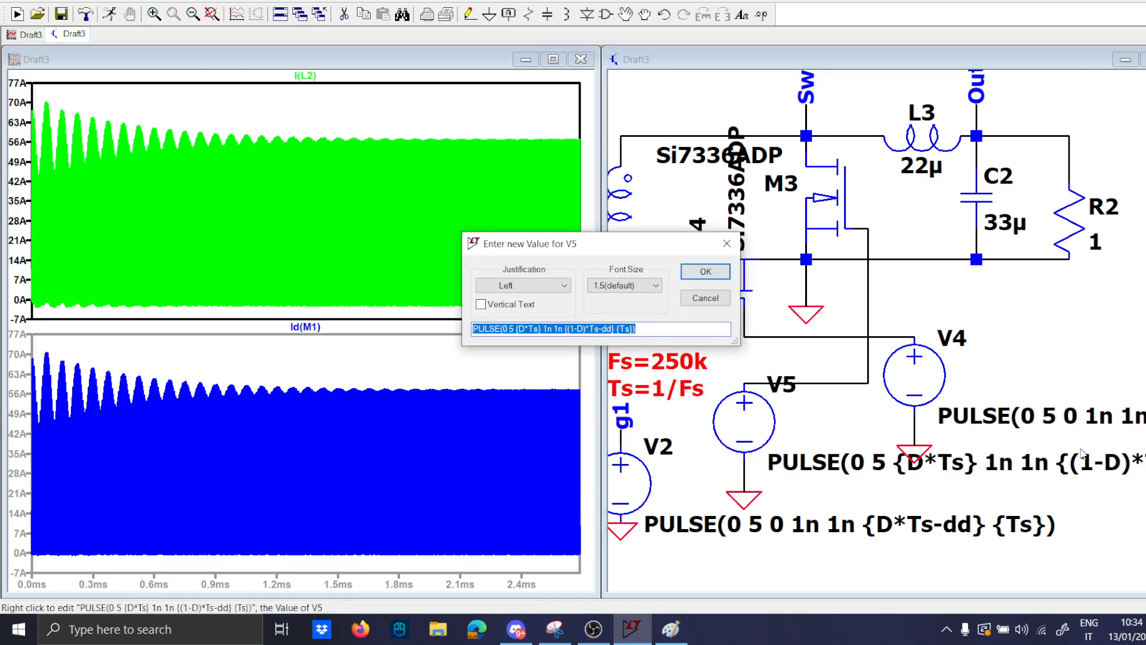
{"action": "key", "text": "Escape"}
{"action": "left_click_drag", "start_coordinate": [1079, 443], "coordinate": [1038, 444]}
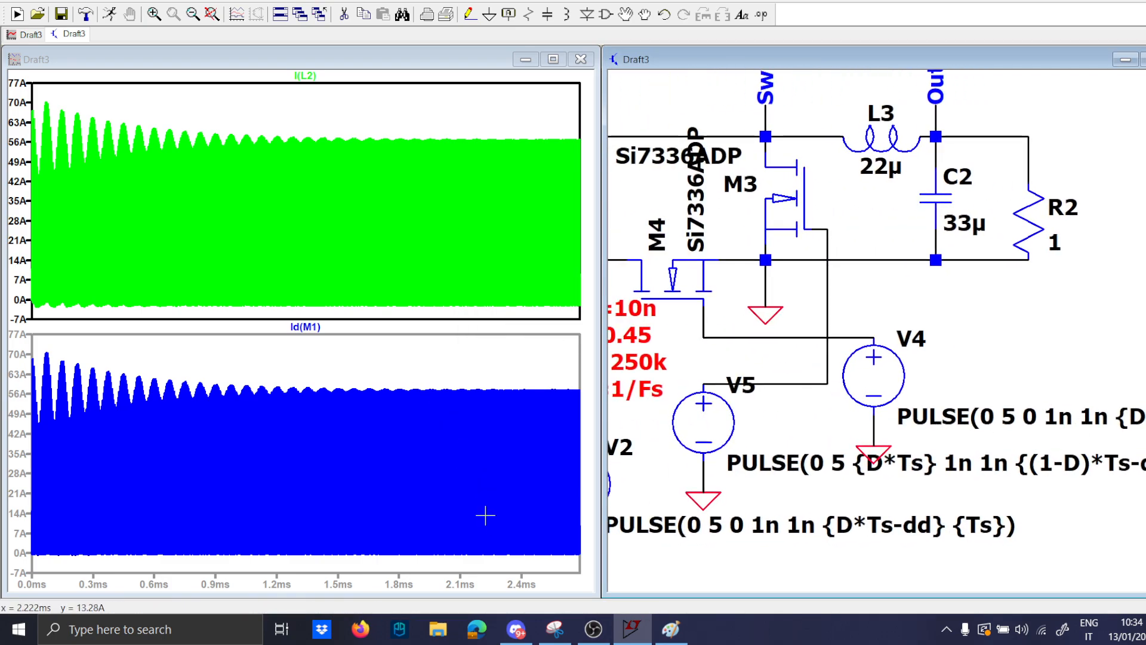
Step: Examine two switching cycles of the L2 and M1 currents near 2.36 ms
{"action": "left_click_drag", "start_coordinate": [500, 554], "coordinate": [527, 362]}
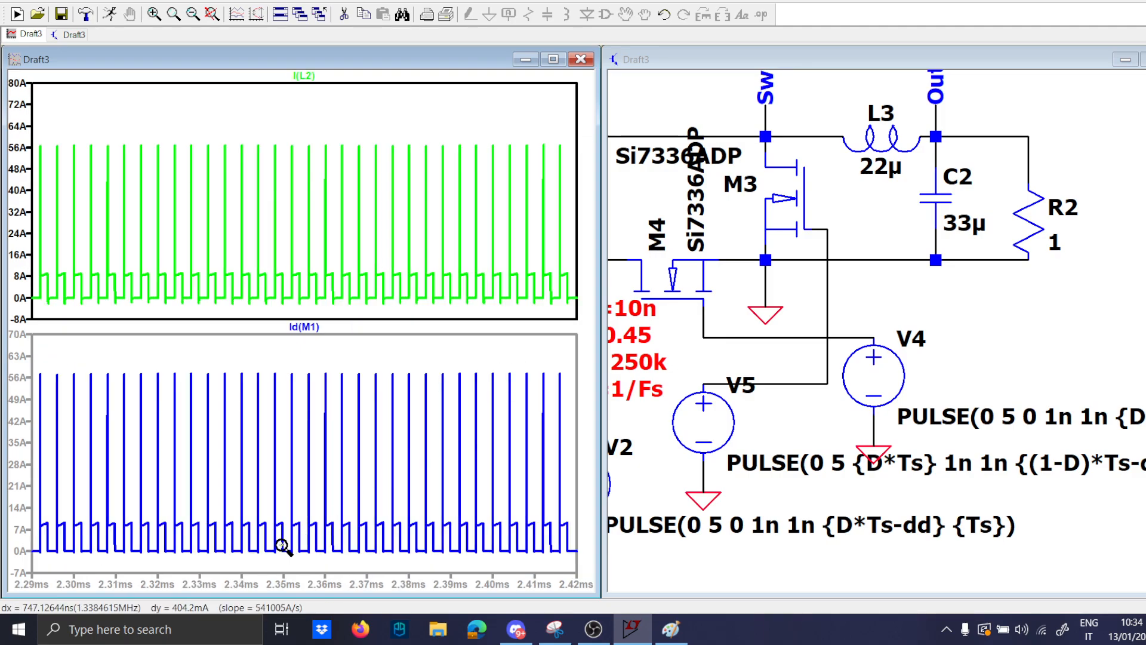
{"action": "left_click_drag", "start_coordinate": [282, 546], "coordinate": [360, 376]}
{"action": "left_click_drag", "start_coordinate": [237, 522], "coordinate": [442, 554]}
Step: Set the dead-time parameter dd to 20n, rerun the transient simulation and halt it partway through
{"action": "left_click_drag", "start_coordinate": [728, 378], "coordinate": [798, 376]}
{"action": "right_click", "coordinate": [692, 310]}
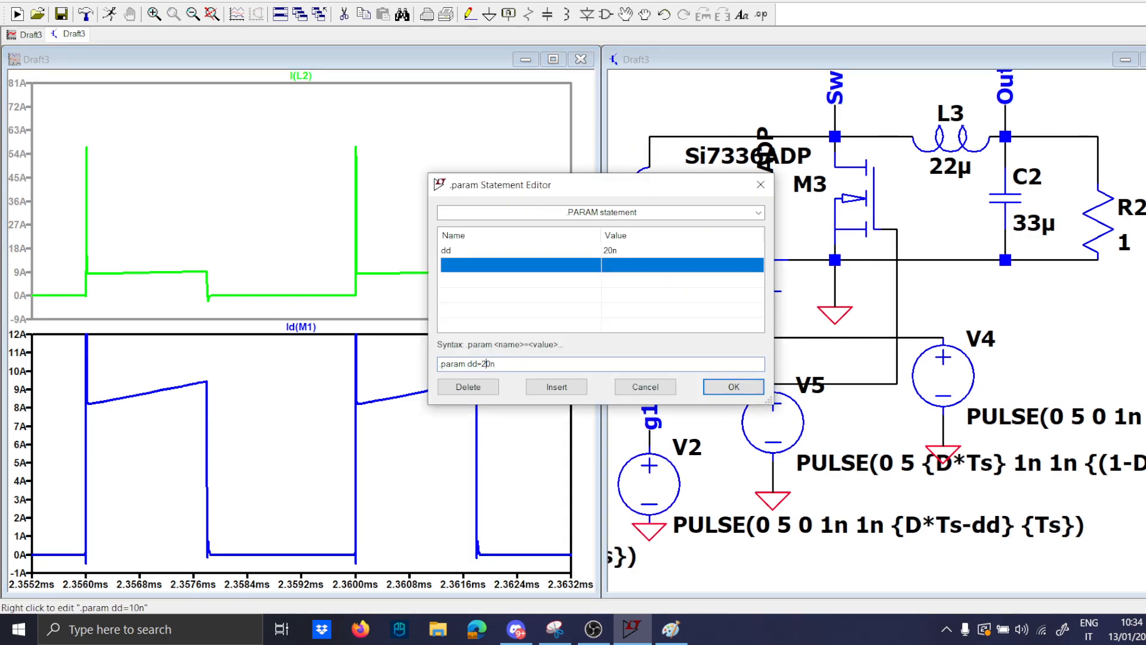
{"action": "key", "text": "Return"}
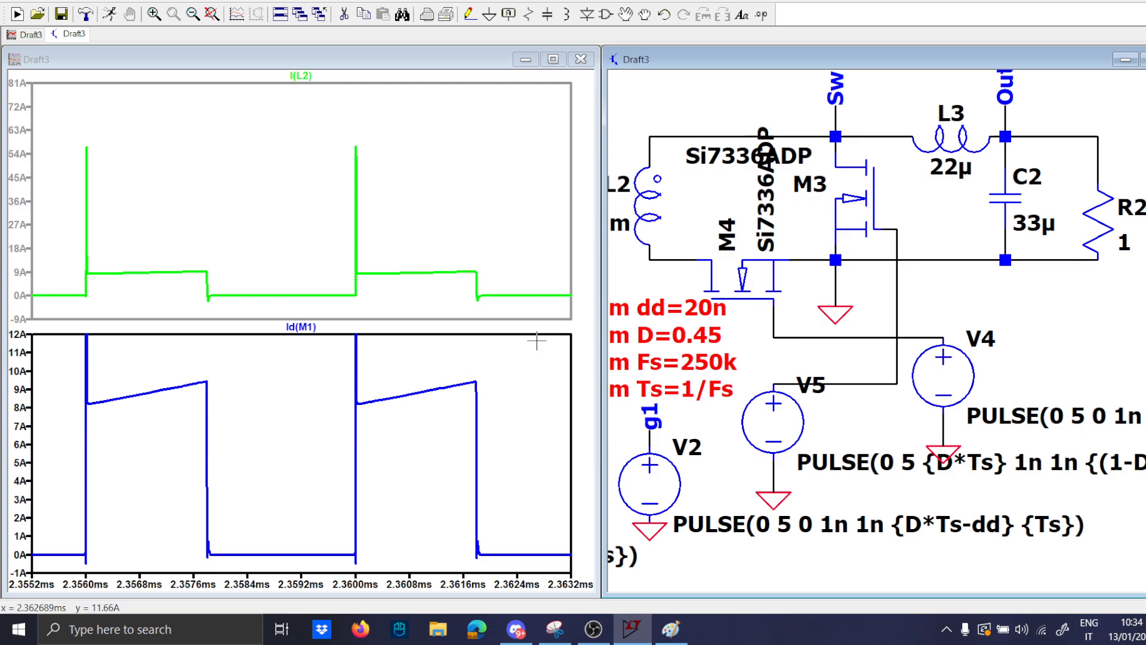
{"action": "left_click", "coordinate": [110, 16]}
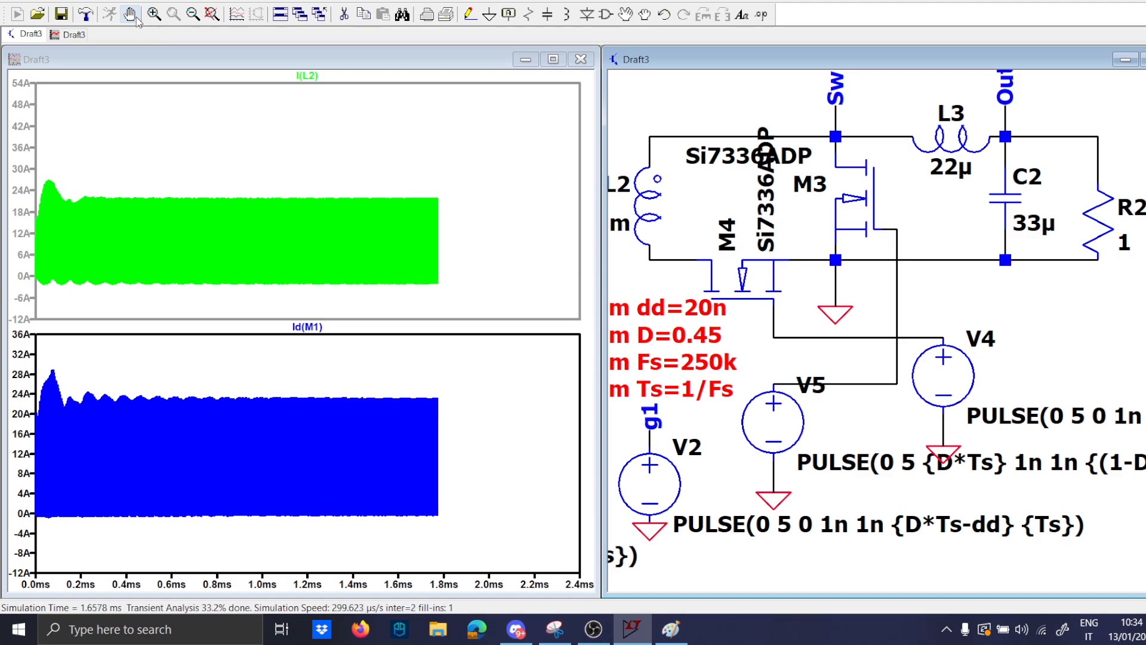
{"action": "left_click", "coordinate": [130, 15]}
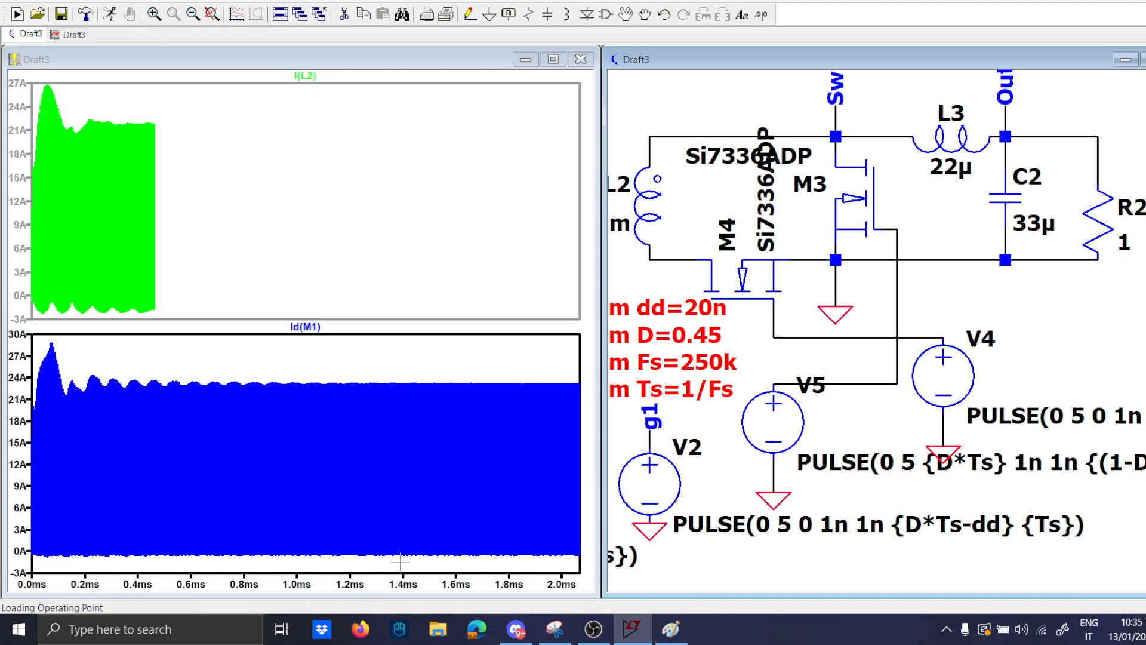
Step: Examine three switching cycles of the L2 and M1 currents between 1.710 and 1.723 ms
{"action": "left_click_drag", "start_coordinate": [478, 567], "coordinate": [500, 367]}
{"action": "left_click_drag", "start_coordinate": [249, 564], "coordinate": [329, 235]}
{"action": "scroll", "coordinate": [880, 258], "scroll_direction": "down", "scroll_amount": 1}
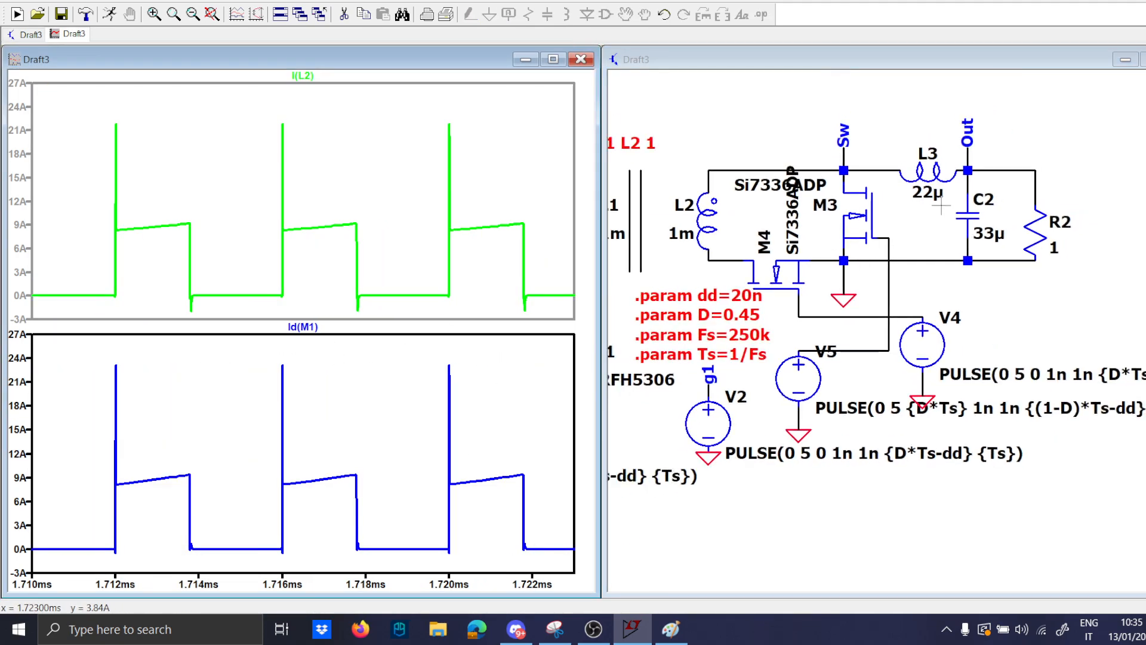
Step: Replace M1's current with the Out voltage in its plot pane and examine the ripple from 0.91 to 1.75 ms
{"action": "scroll", "coordinate": [940, 206], "scroll_direction": "up", "scroll_amount": 2}
{"action": "left_click_drag", "start_coordinate": [837, 191], "coordinate": [706, 241]}
{"action": "double_click", "coordinate": [858, 205]}
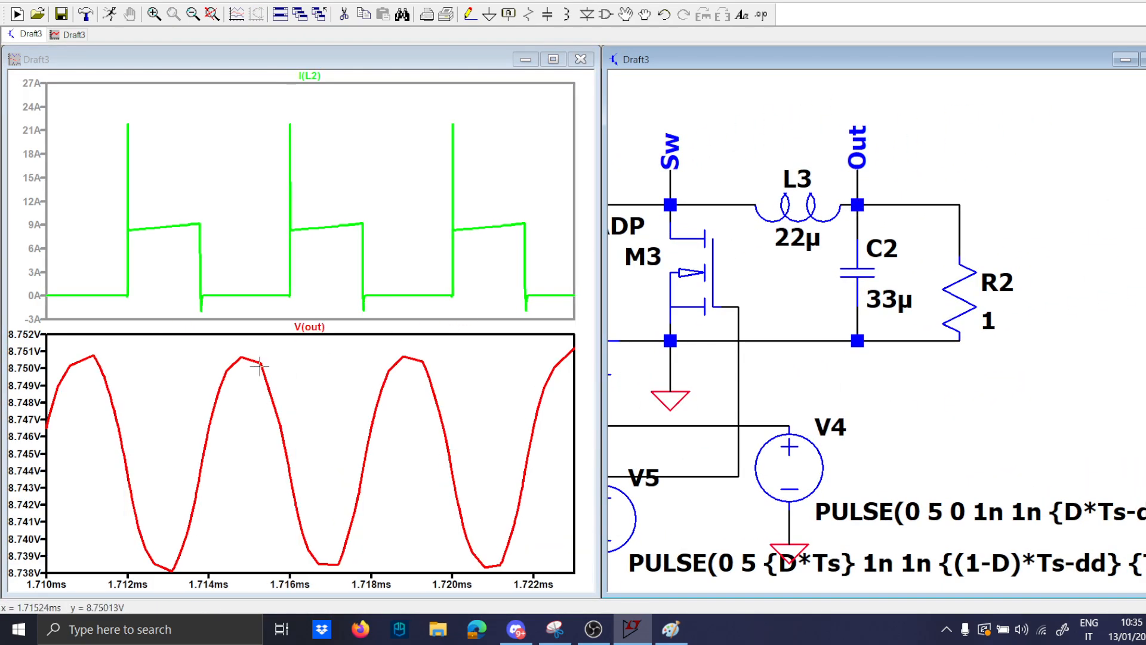
{"action": "right_click", "coordinate": [241, 356]}
{"action": "left_click", "coordinate": [295, 376]}
{"action": "left_click_drag", "start_coordinate": [256, 378], "coordinate": [566, 392]}
{"action": "left_click_drag", "start_coordinate": [113, 385], "coordinate": [450, 410]}
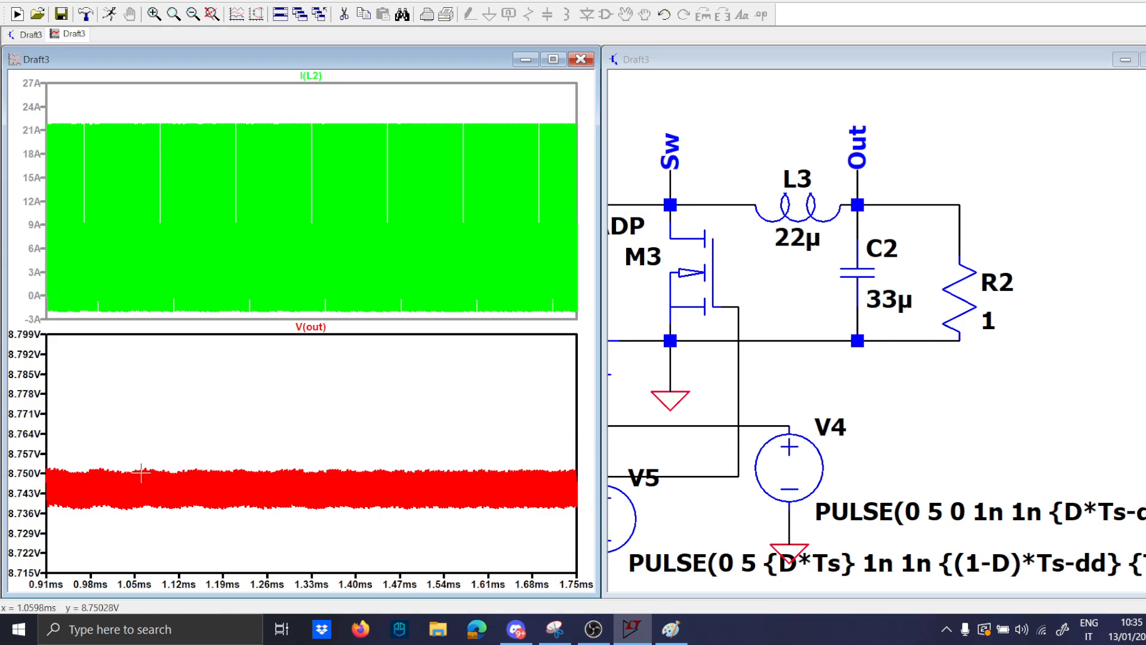
Step: Add the voltage at M1's drain node to the Out voltage plot
{"action": "left_click", "coordinate": [895, 372]}
{"action": "scroll", "coordinate": [896, 371], "scroll_direction": "down", "scroll_amount": 3}
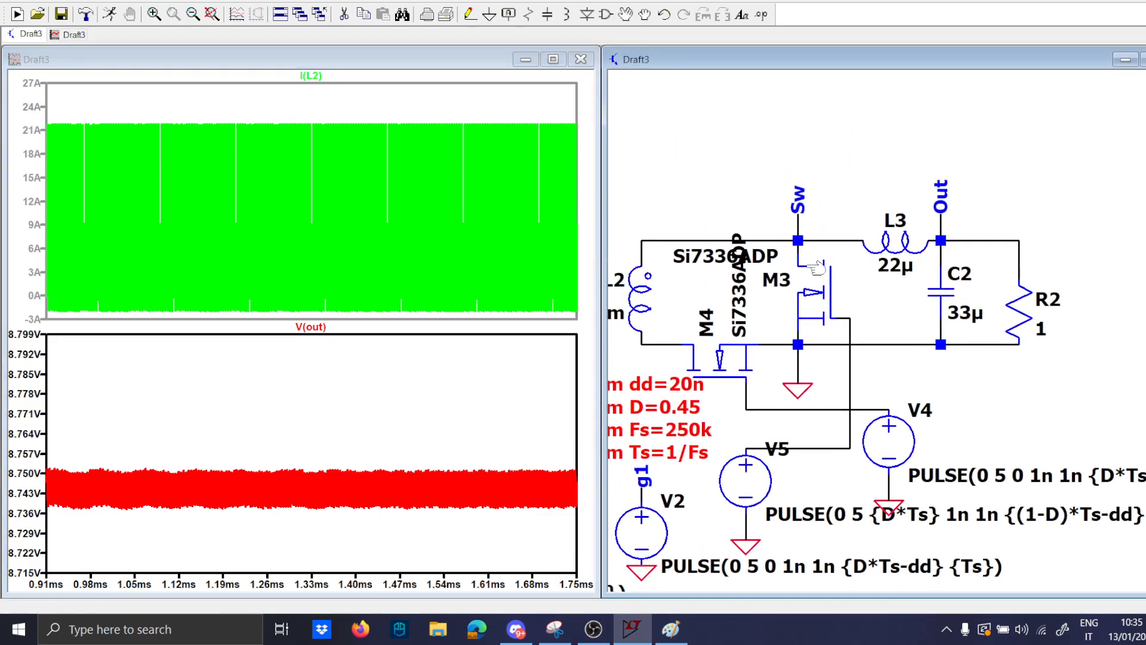
{"action": "left_click_drag", "start_coordinate": [937, 407], "coordinate": [1049, 379]}
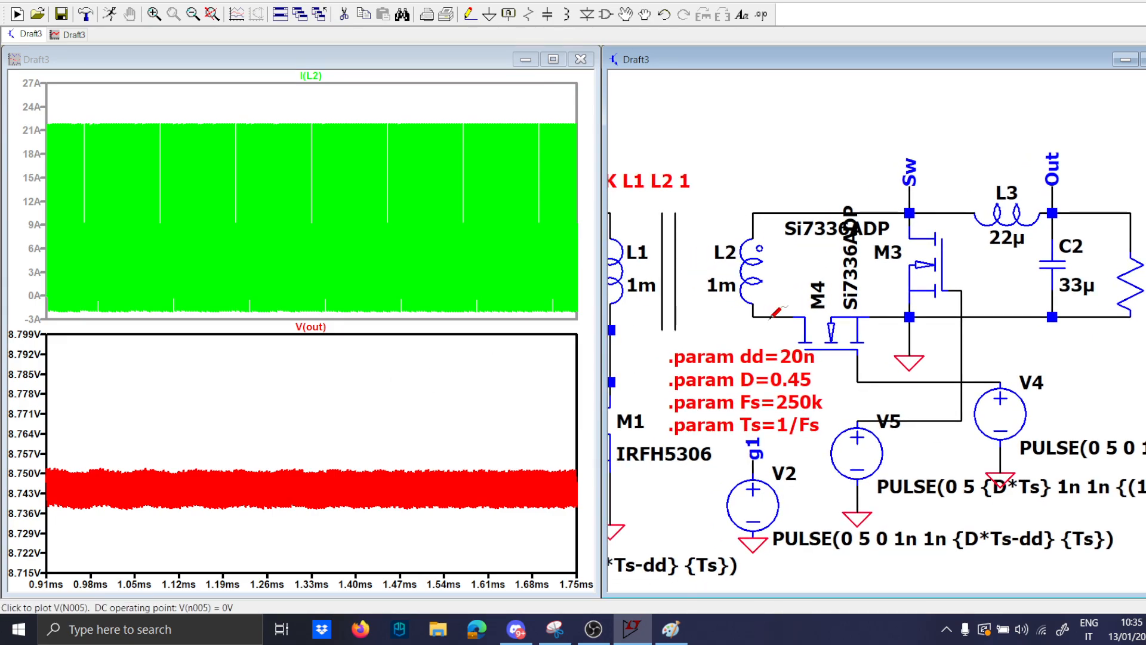
{"action": "left_click_drag", "start_coordinate": [734, 327], "coordinate": [868, 319]}
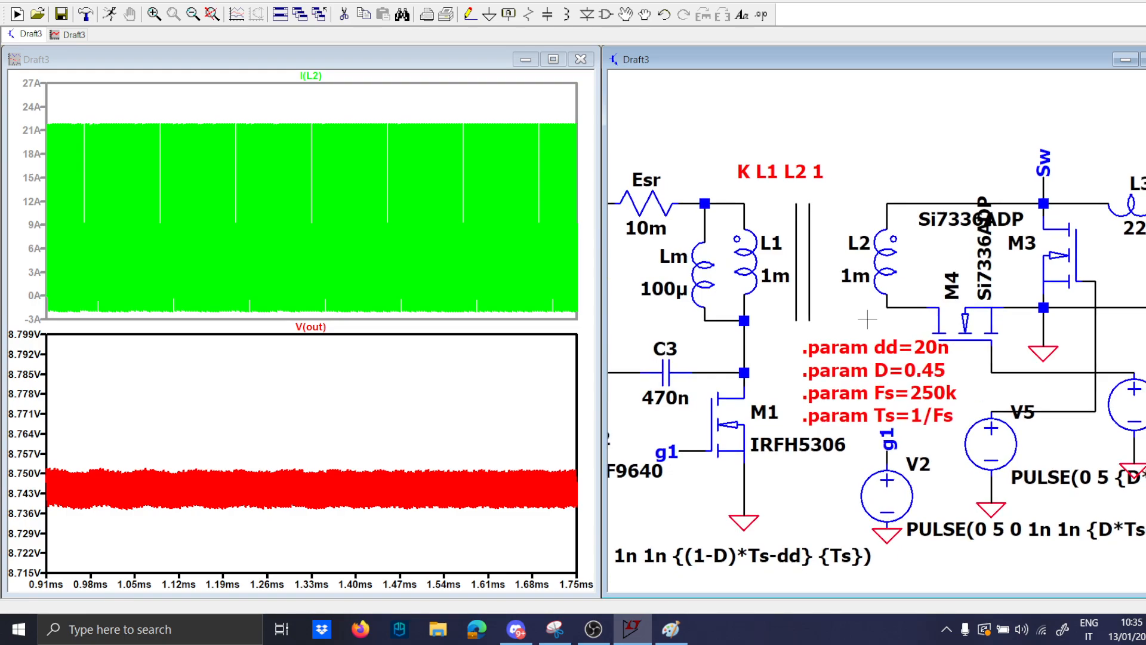
{"action": "left_click_drag", "start_coordinate": [721, 357], "coordinate": [889, 318]}
{"action": "left_click", "coordinate": [915, 333]}
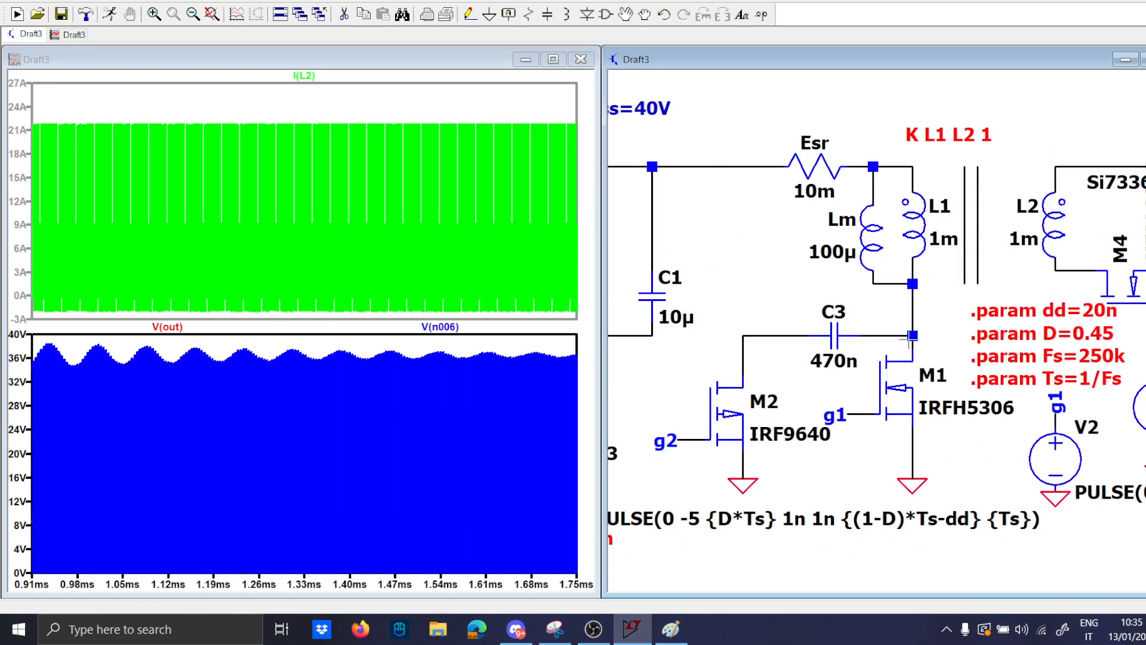
Step: Narrow the drain voltage plot to a few switching cycles from 1.708 ms and replace it with the Sw node voltage
{"action": "left_click_drag", "start_coordinate": [551, 569], "coordinate": [596, 341]}
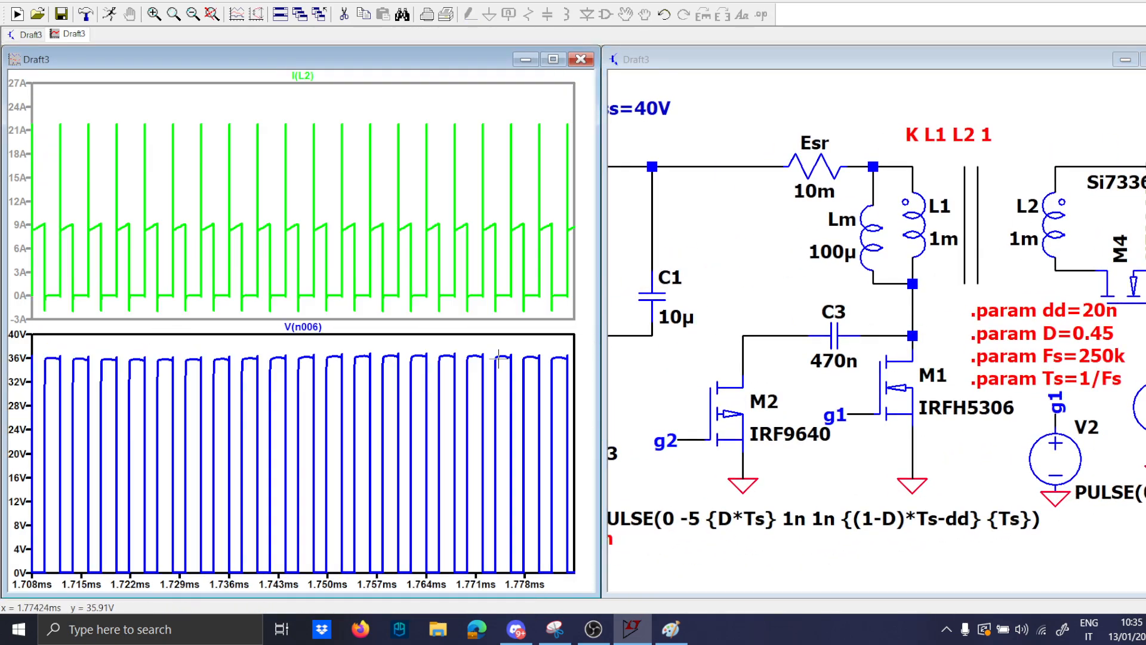
{"action": "left_click_drag", "start_coordinate": [1102, 279], "coordinate": [836, 338]}
{"action": "double_click", "coordinate": [950, 222]}
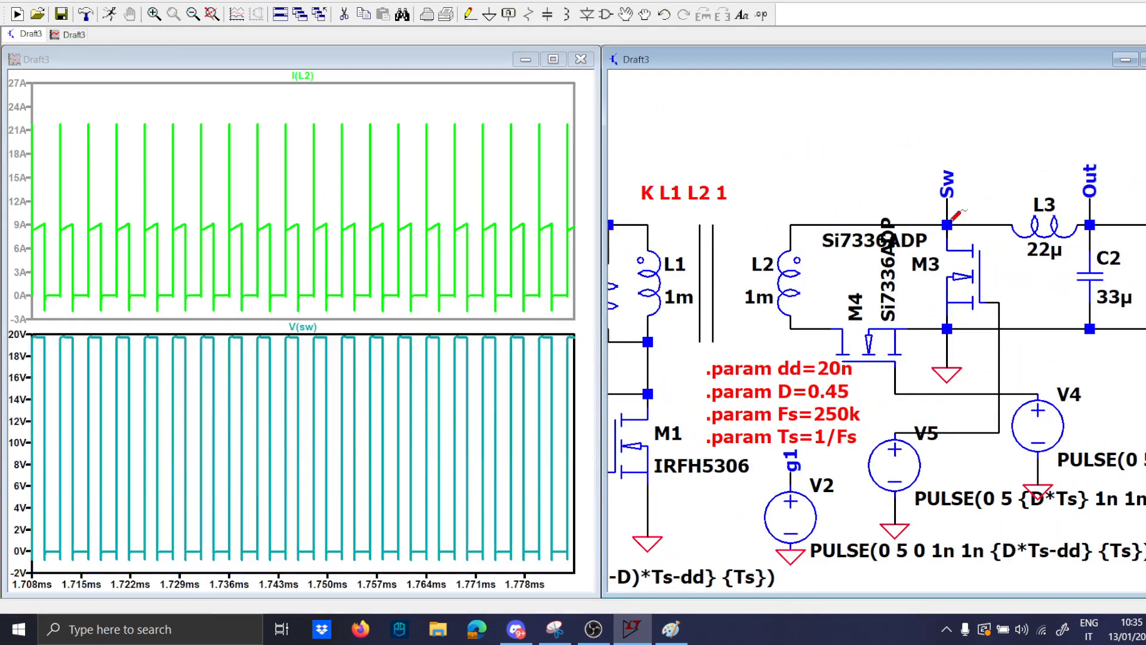
Step: Magnify the Sw voltage's falling edge between about 1.72575 and 1.72611 ms to examine the dead-time interval
{"action": "left_click", "coordinate": [161, 522]}
{"action": "left_click_drag", "start_coordinate": [139, 539], "coordinate": [236, 331]}
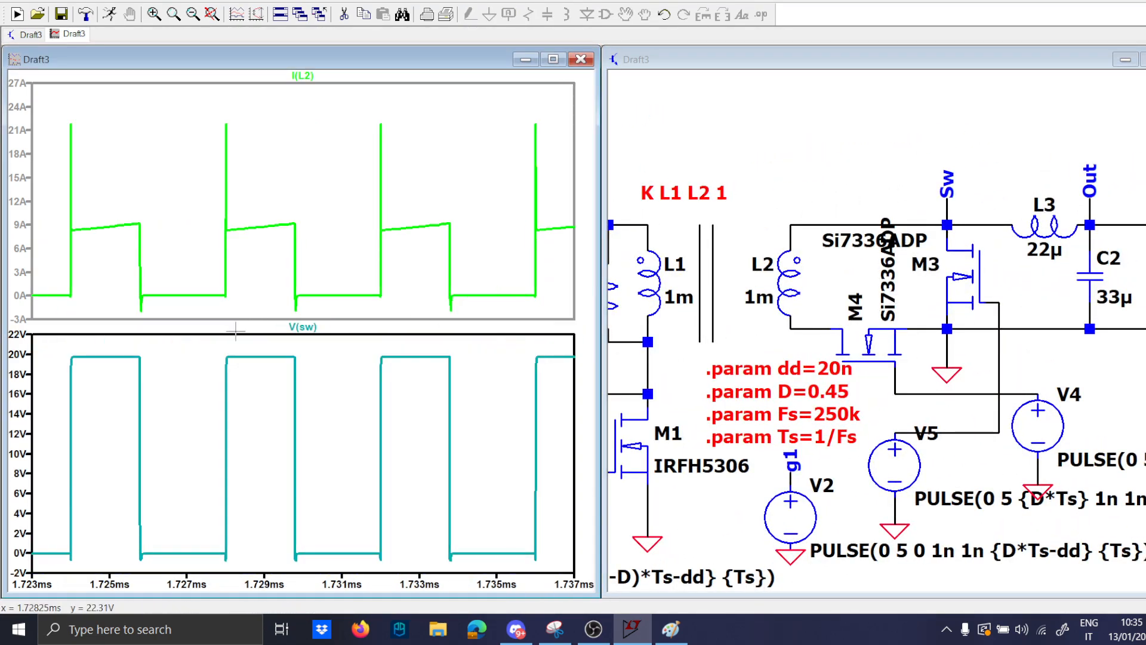
{"action": "left_click_drag", "start_coordinate": [115, 542], "coordinate": [248, 556]}
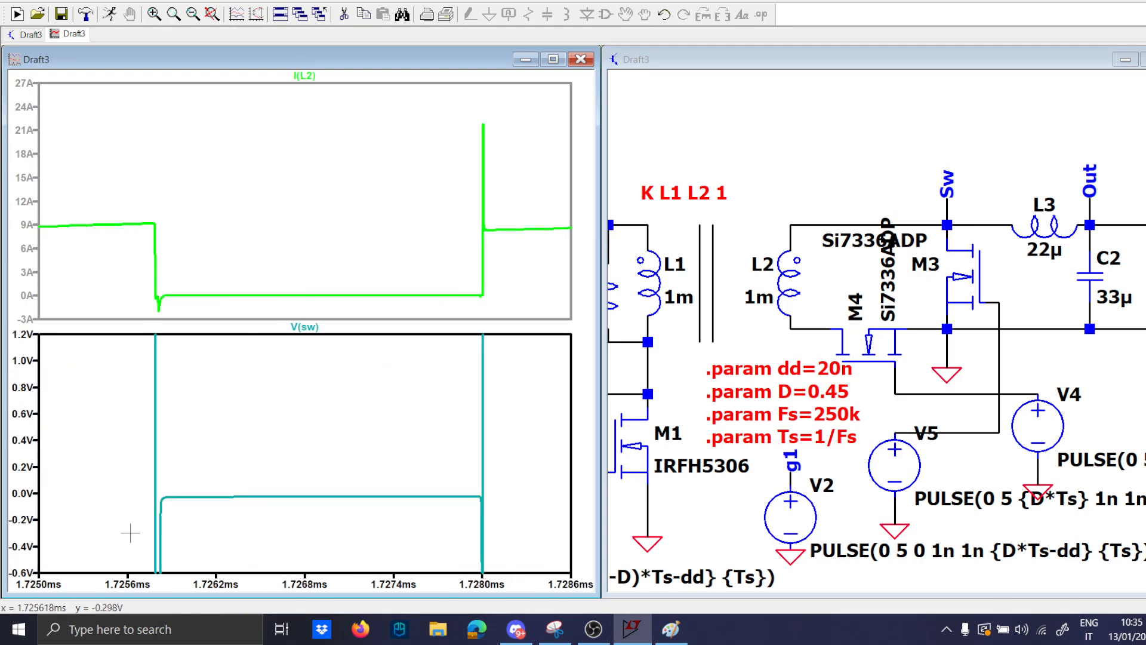
{"action": "left_click_drag", "start_coordinate": [115, 480], "coordinate": [532, 578]}
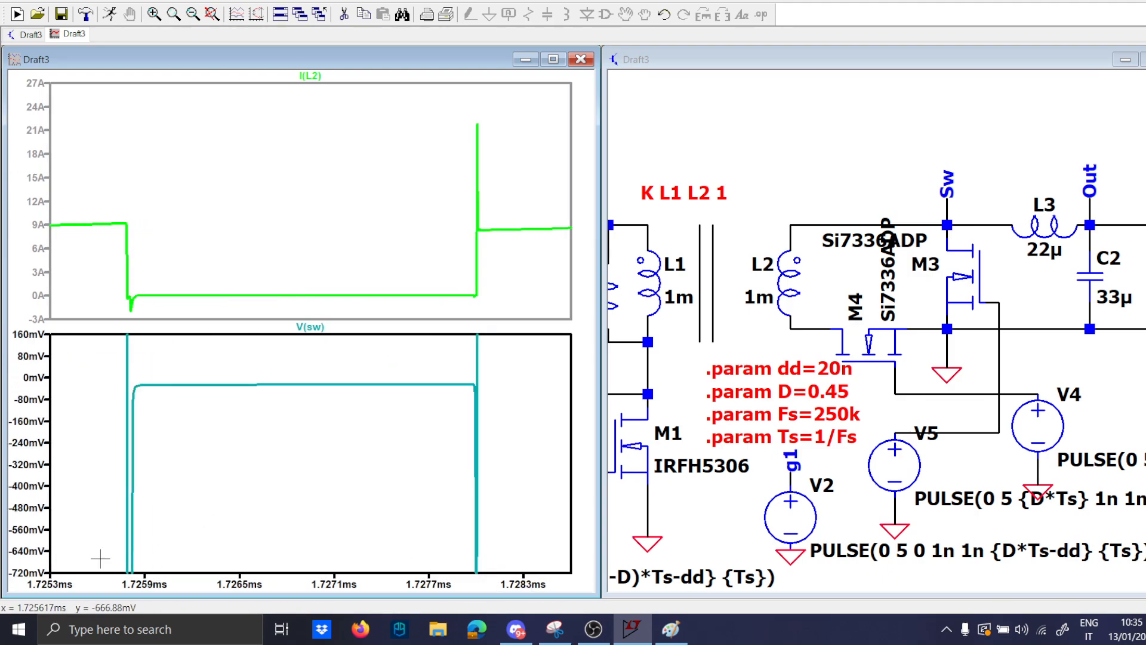
{"action": "left_click_drag", "start_coordinate": [127, 582], "coordinate": [172, 375]}
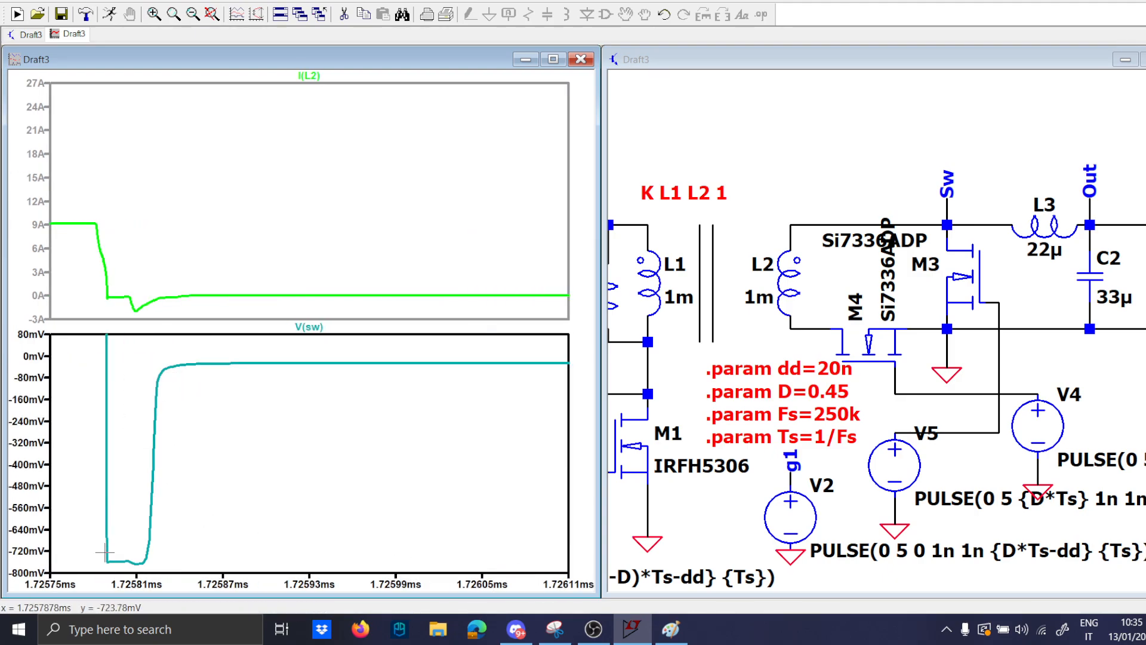
Step: Measure the duration of Sw's negative dead-time plateau with two cursors, inspect it at closer range and close the cursor readout
{"action": "left_click", "coordinate": [309, 327]}
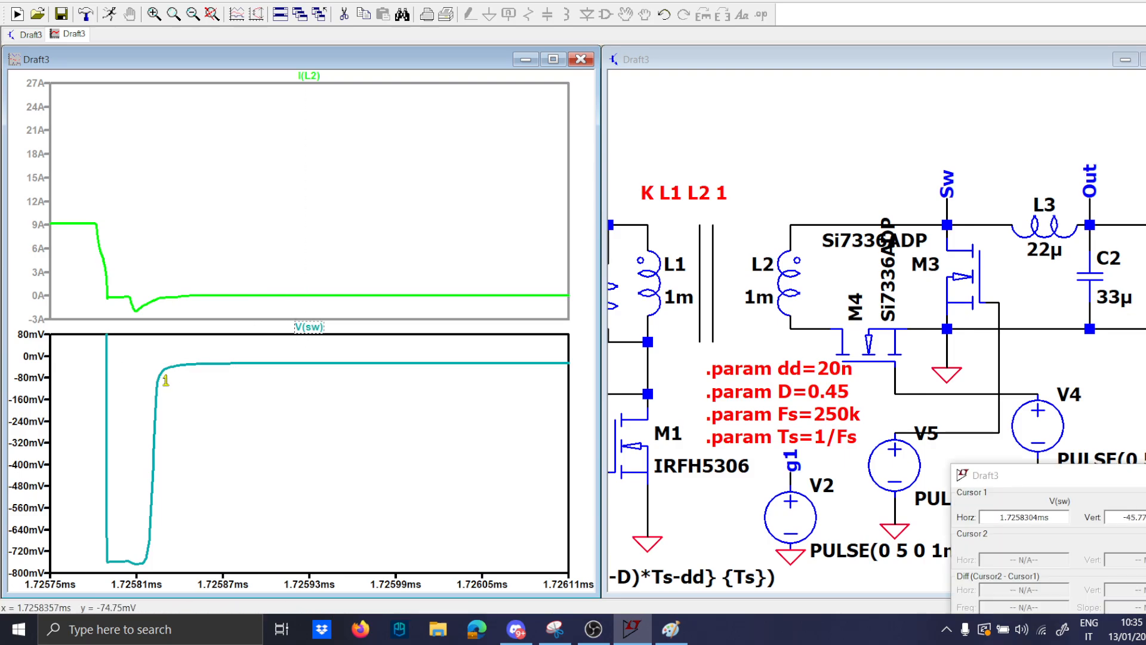
{"action": "left_click_drag", "start_coordinate": [307, 363], "coordinate": [106, 410]}
{"action": "left_click", "coordinate": [308, 326]}
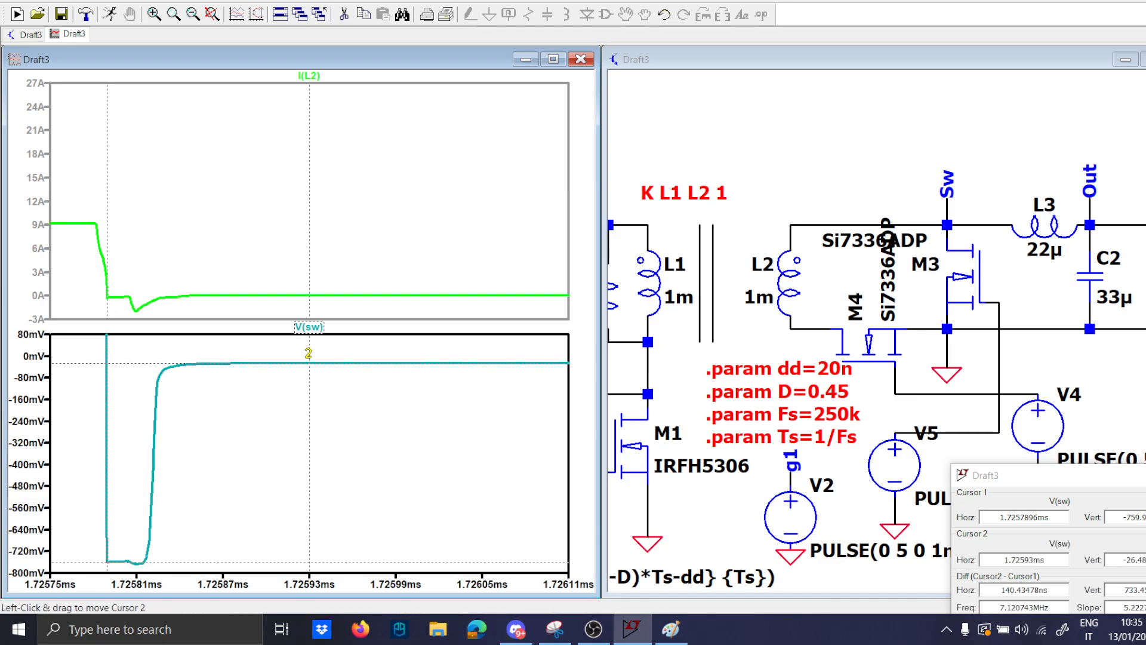
{"action": "left_click_drag", "start_coordinate": [308, 363], "coordinate": [142, 431]}
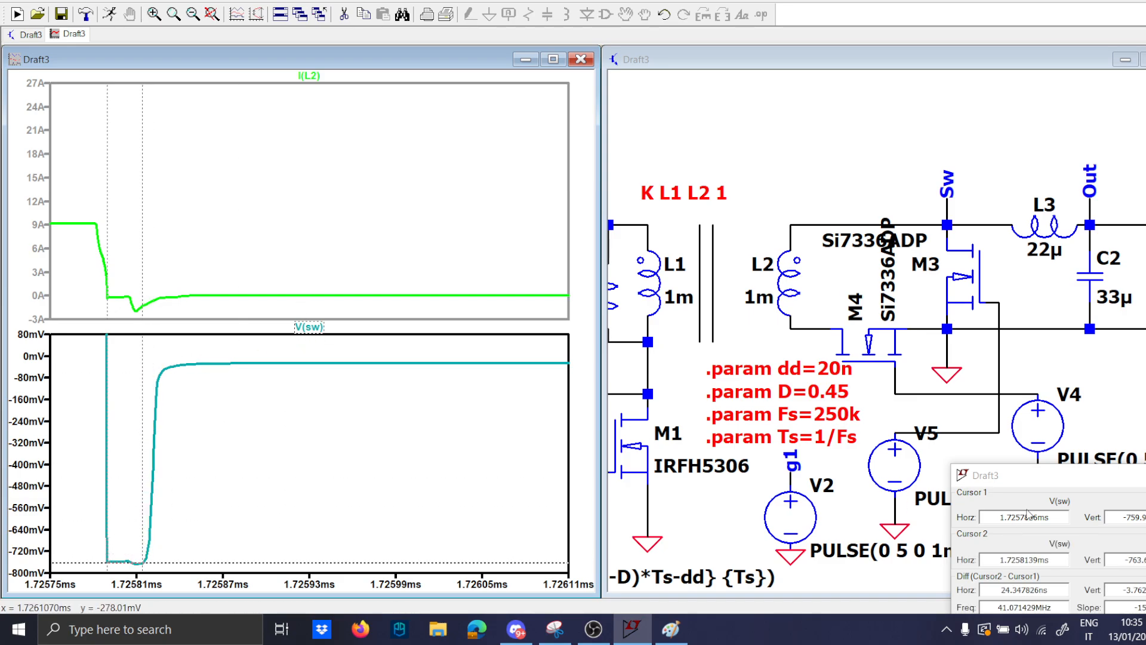
{"action": "left_click_drag", "start_coordinate": [1045, 484], "coordinate": [517, 337]}
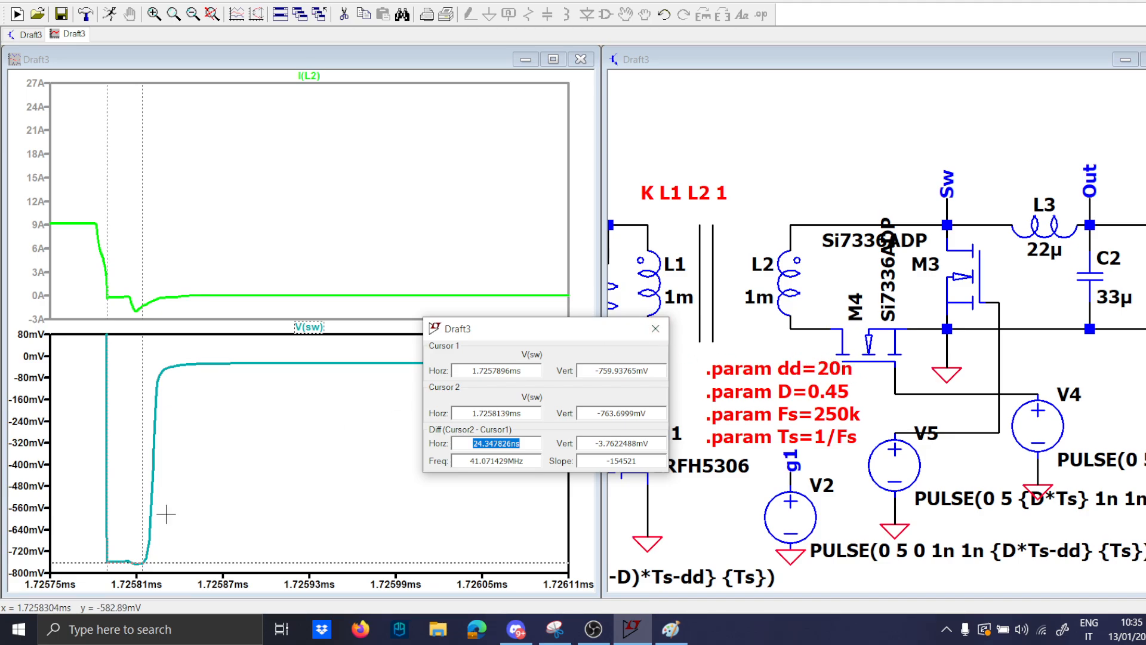
{"action": "left_click_drag", "start_coordinate": [100, 546], "coordinate": [162, 563]}
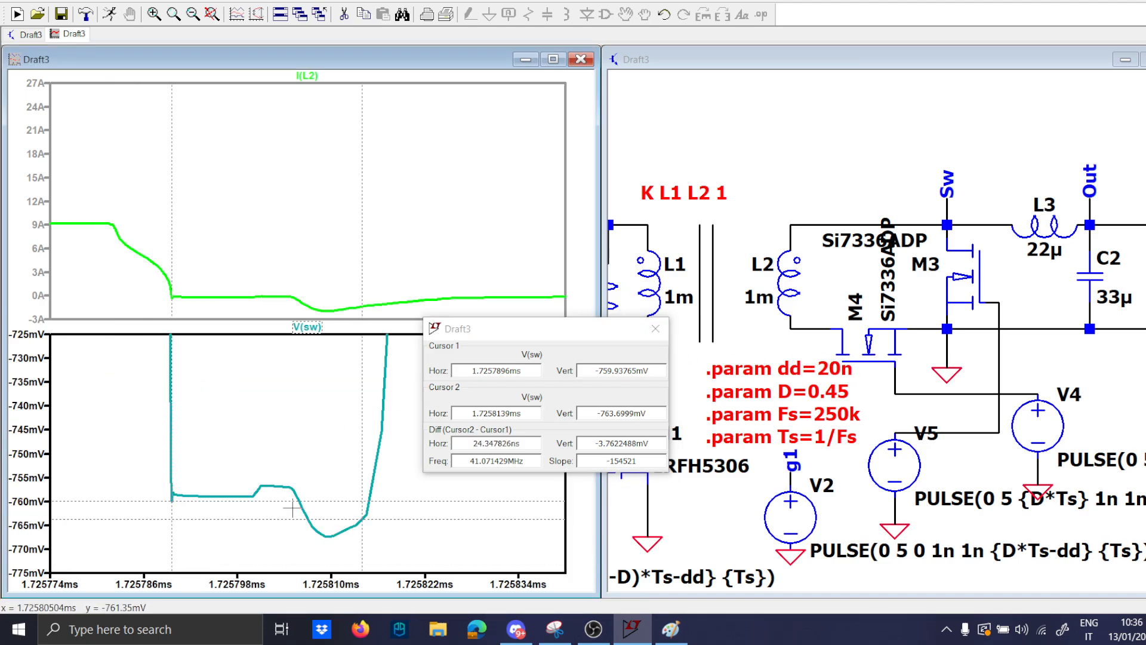
{"action": "mouse_move", "coordinate": [325, 502]}
{"action": "left_mouse_down"}
{"action": "mouse_move", "coordinate": [266, 497]}
{"action": "mouse_move", "coordinate": [263, 514]}
{"action": "mouse_move", "coordinate": [195, 504]}
{"action": "left_mouse_up"}
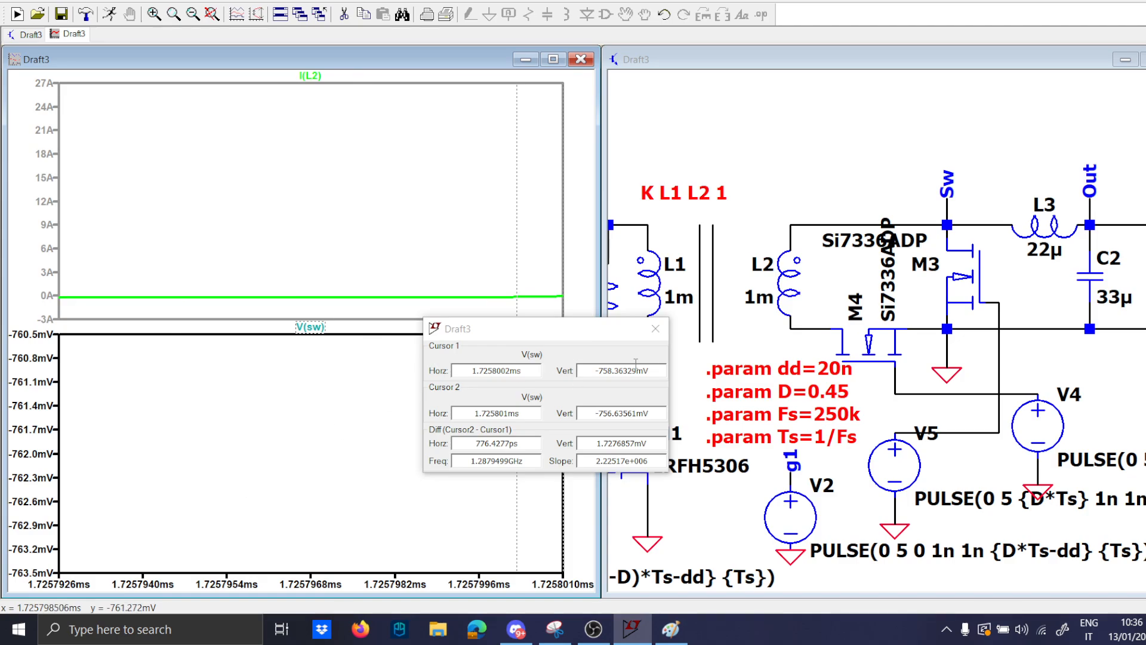
{"action": "left_click", "coordinate": [655, 329]}
Step: Restore the full time range, plot the Out voltage instead of Sw and examine its ripple from 1.1 ms onward
{"action": "right_click", "coordinate": [351, 213]}
{"action": "left_click", "coordinate": [370, 221]}
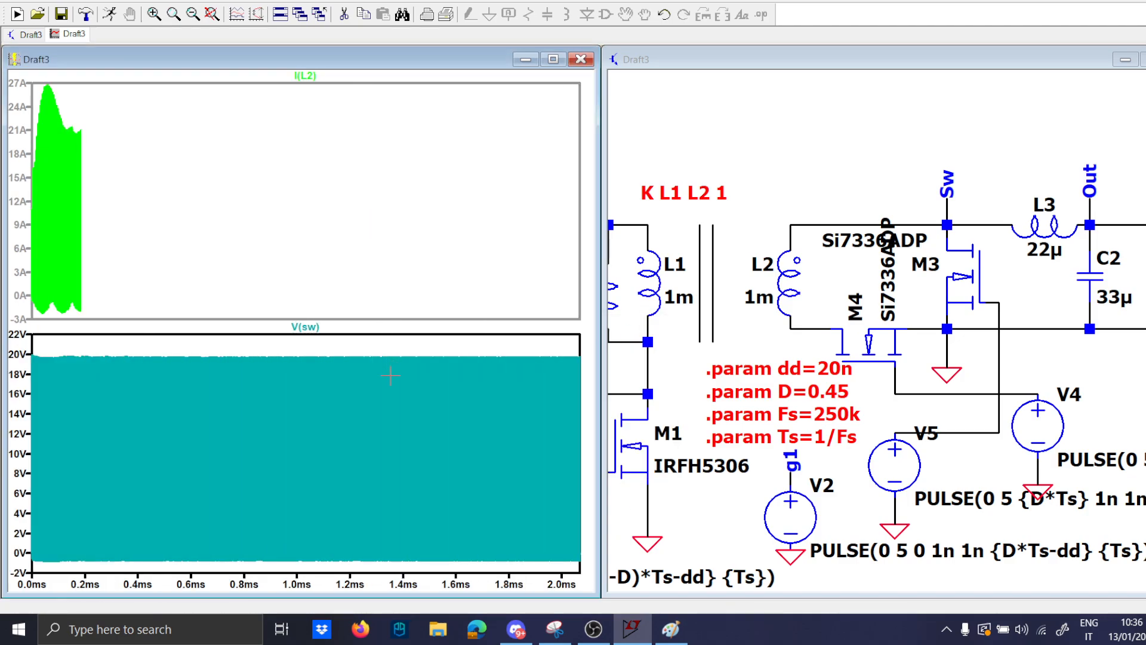
{"action": "scroll", "coordinate": [927, 346], "scroll_direction": "down", "scroll_amount": 1}
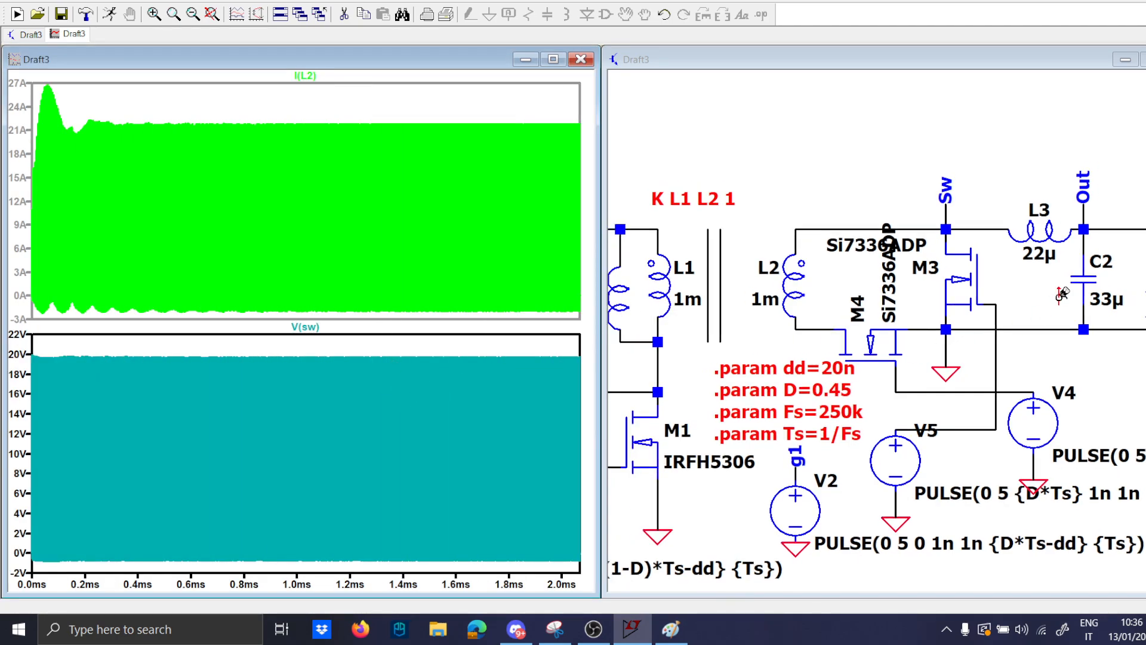
{"action": "left_click", "coordinate": [1096, 227]}
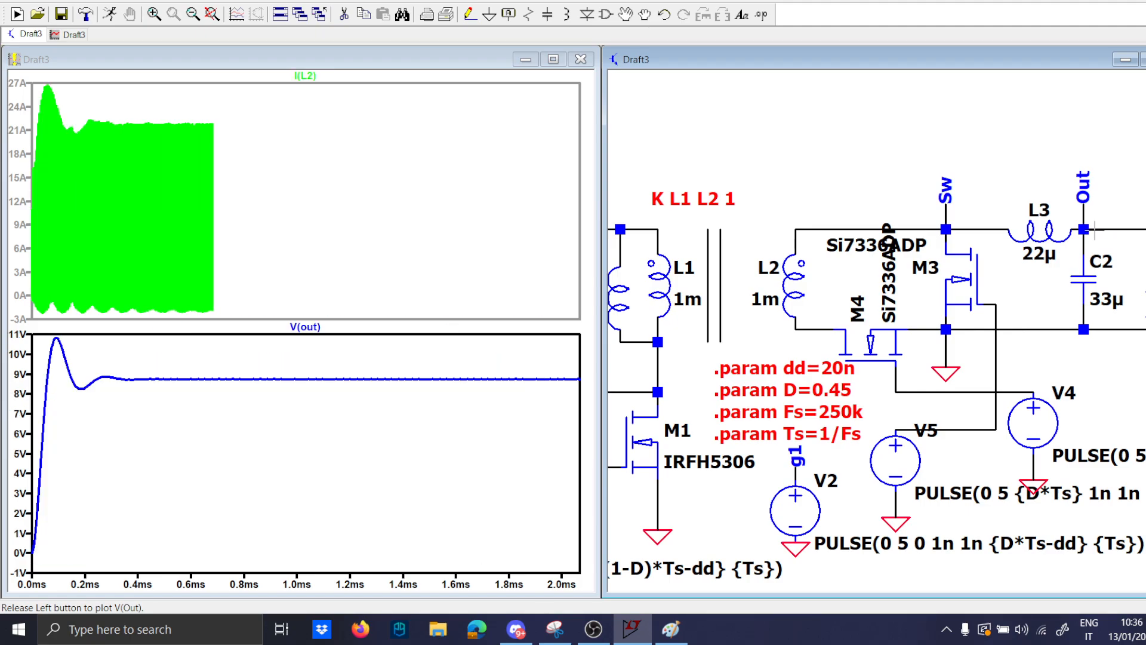
{"action": "left_click_drag", "start_coordinate": [301, 370], "coordinate": [596, 380]}
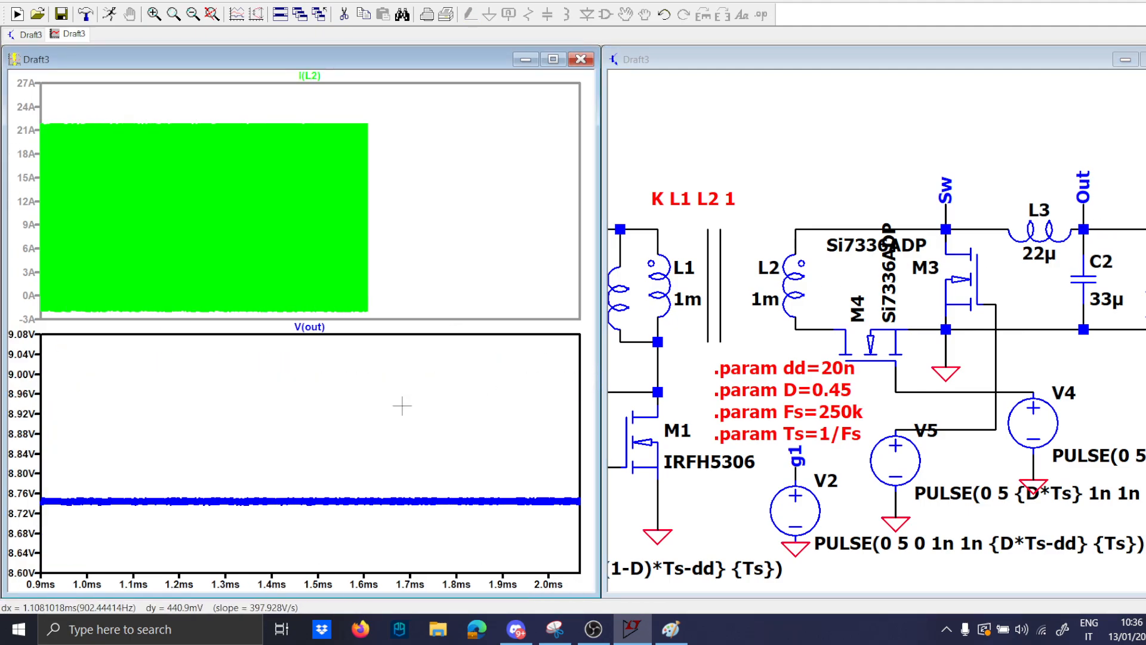
{"action": "left_click_drag", "start_coordinate": [136, 480], "coordinate": [584, 509]}
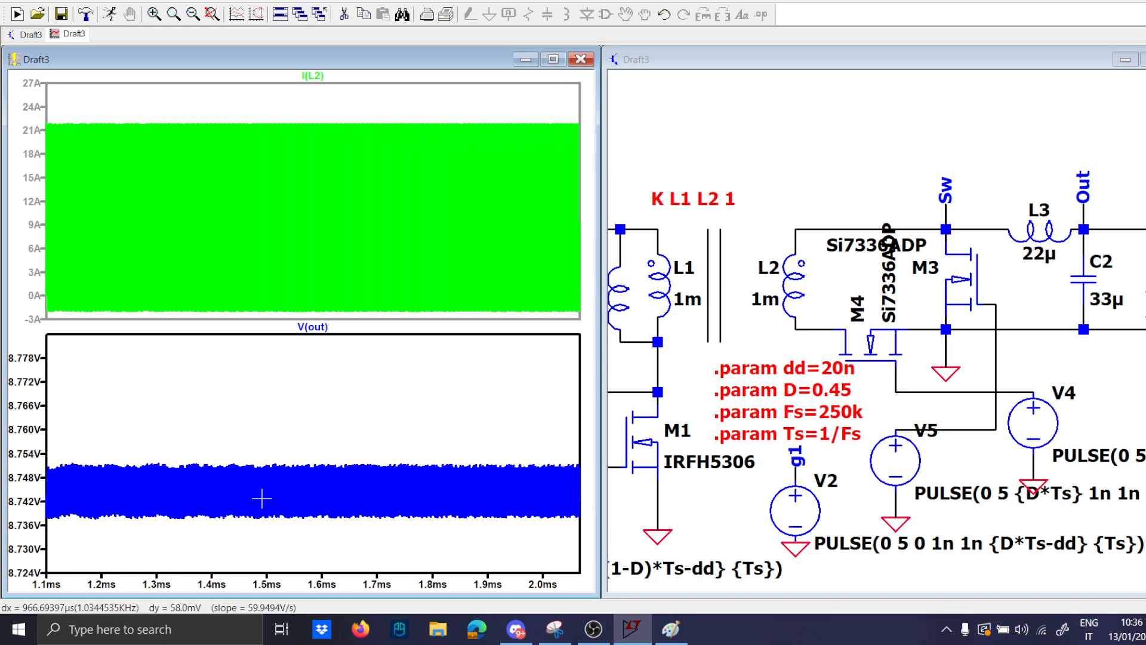
Step: Set the duty-cycle parameter D to 0.49 and rerun the transient simulation
{"action": "right_click", "coordinate": [839, 382]}
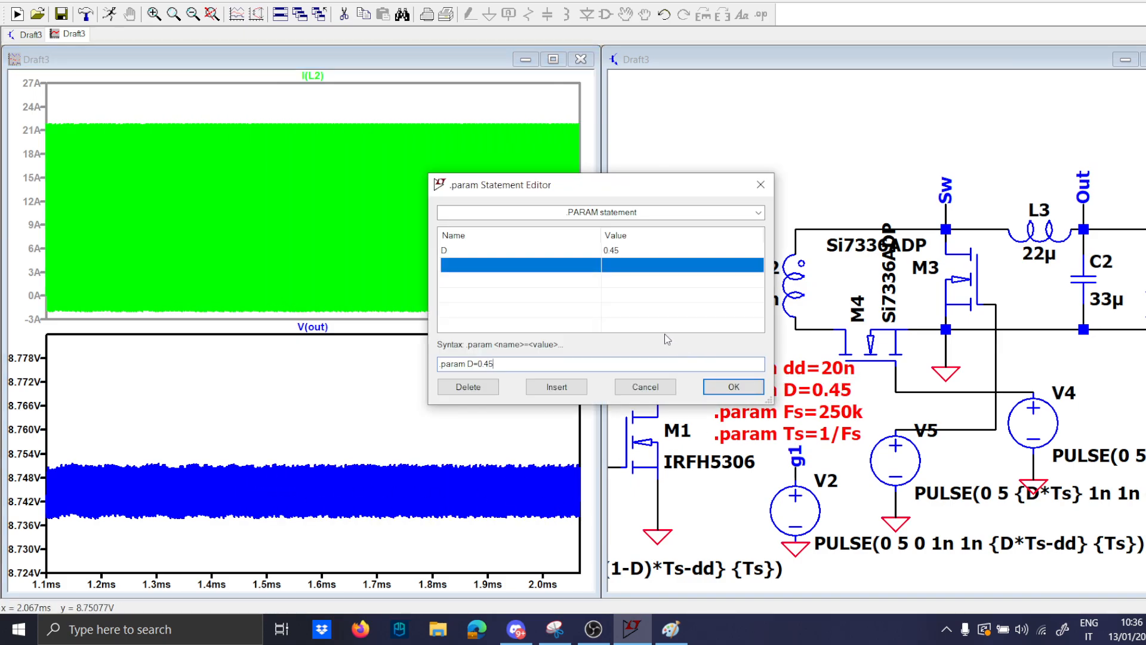
{"action": "type", "text": "4949"}
{"action": "key", "text": "Return"}
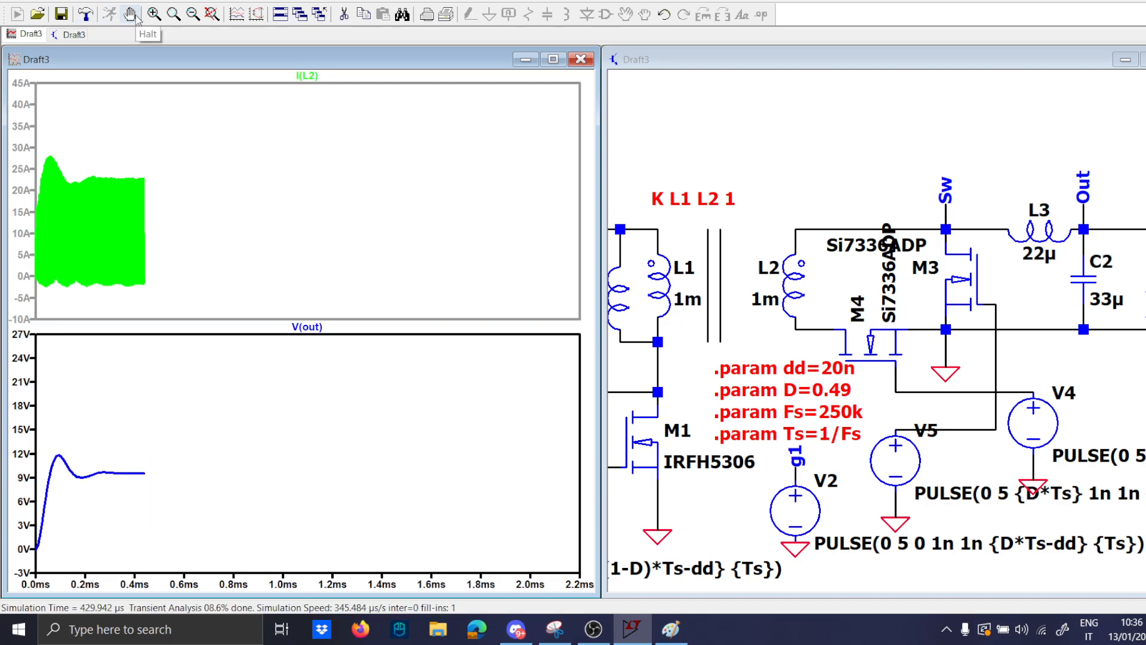
Step: Add half the input voltage at C1's upper node, V(n001)/2, to the Out plot and compare both traces from 1.1 to 2.5 ms
{"action": "scroll", "coordinate": [737, 214], "scroll_direction": "down", "scroll_amount": 2}
{"action": "left_click_drag", "start_coordinate": [677, 166], "coordinate": [1044, 166]}
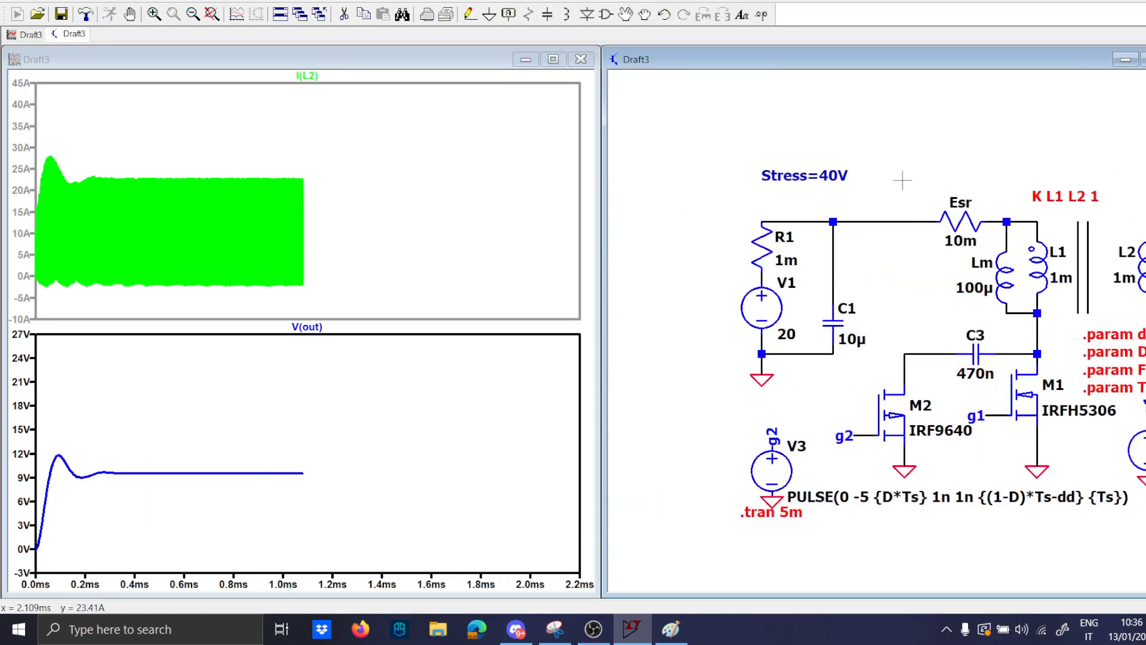
{"action": "left_click", "coordinate": [833, 222]}
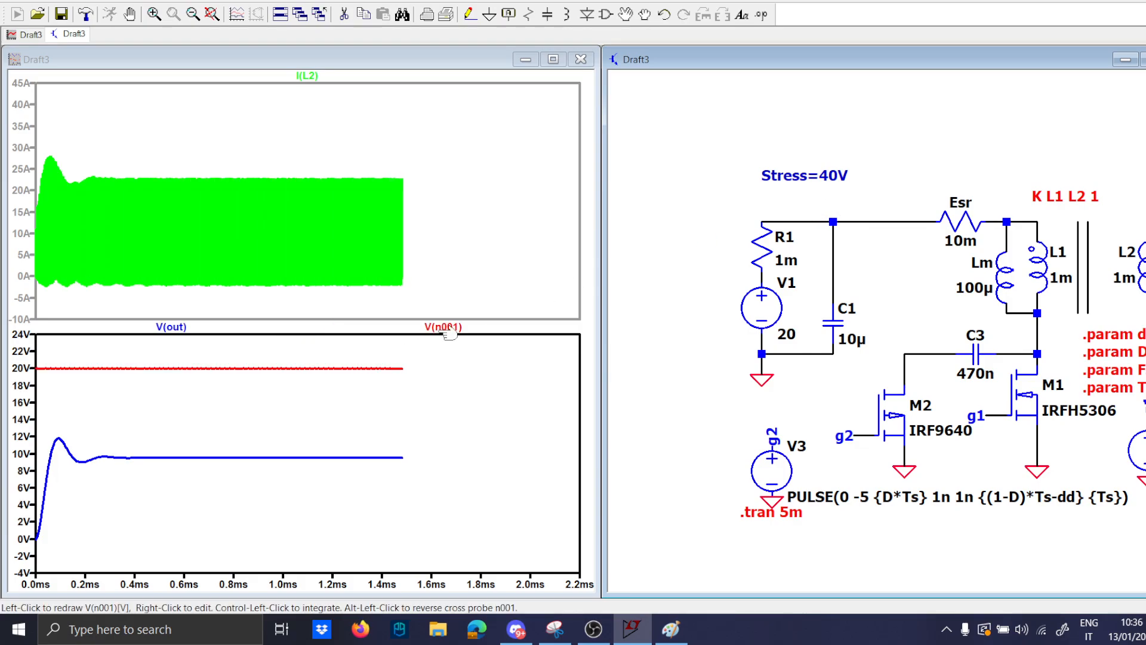
{"action": "right_click", "coordinate": [460, 328]}
{"action": "type", "text": "/2"}
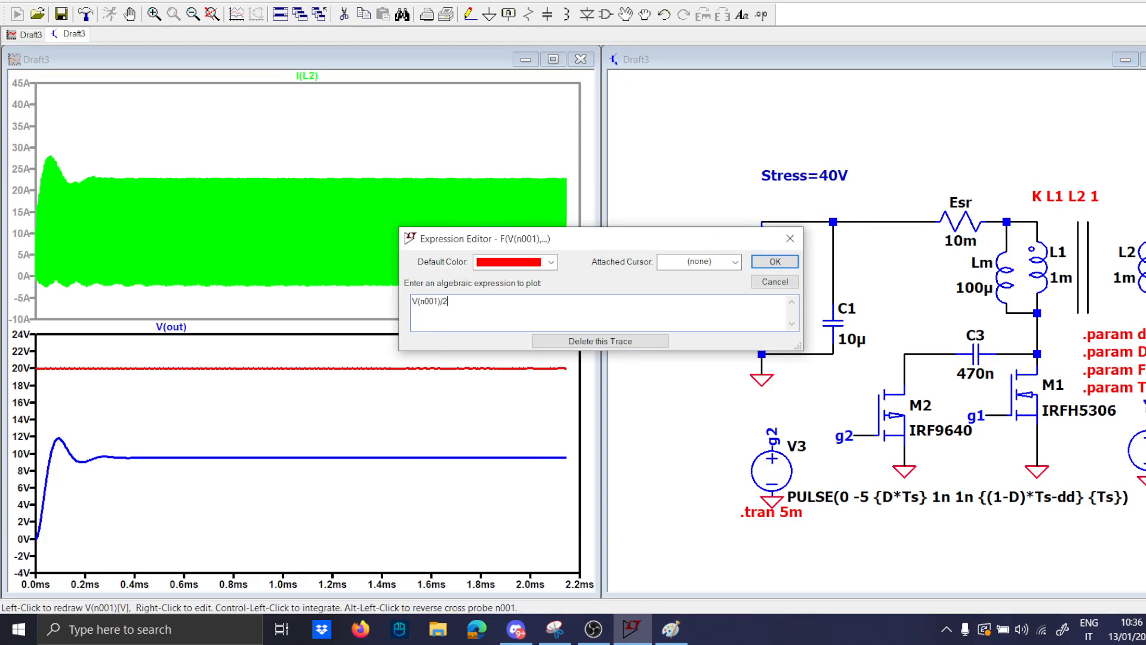
{"action": "key", "text": "Return"}
{"action": "left_click_drag", "start_coordinate": [187, 396], "coordinate": [499, 392]}
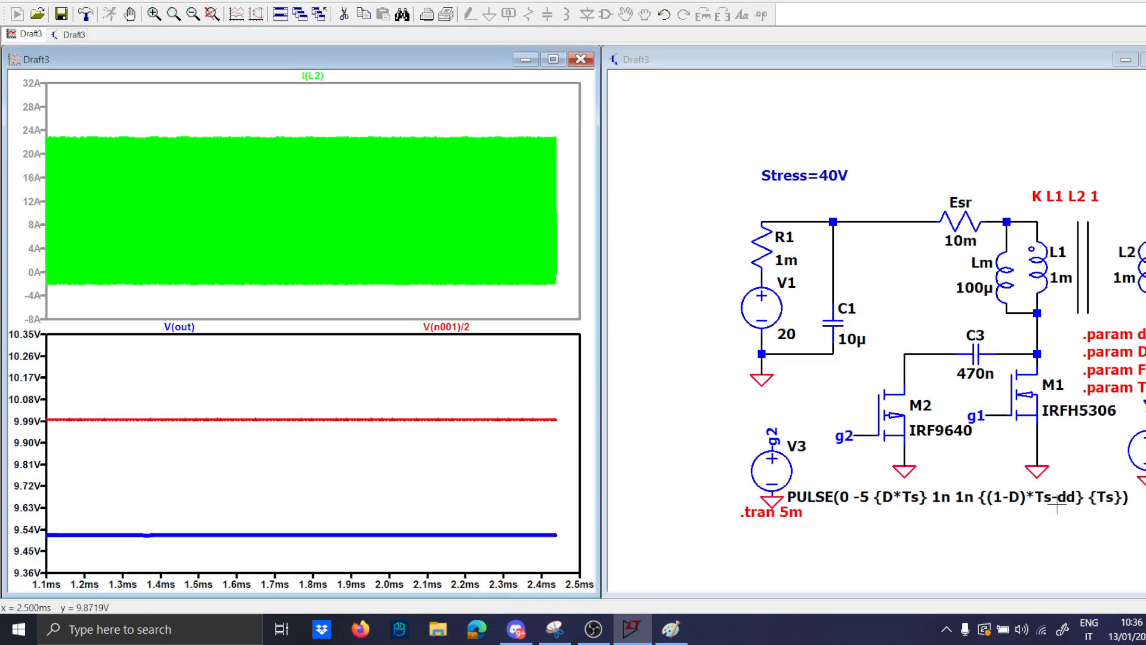
Step: Examine the converter schematic from the active-clamp primary to the synchronous rectifiers, including the parameters and gate-drive sources
{"action": "left_click_drag", "start_coordinate": [1056, 502], "coordinate": [851, 486]}
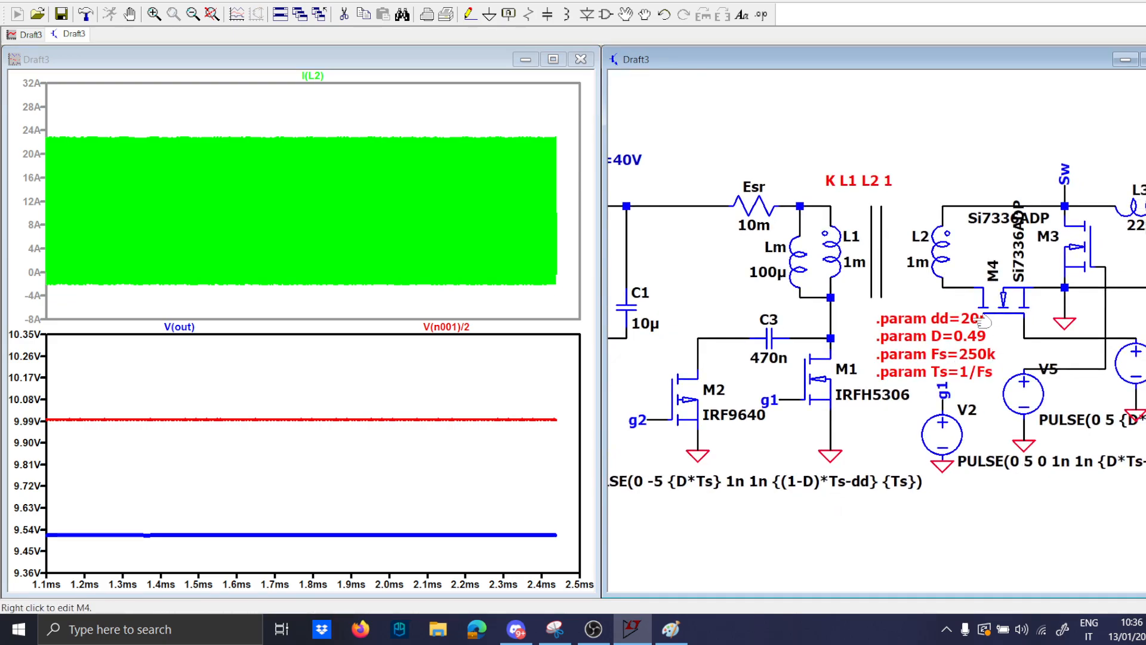
{"action": "scroll", "coordinate": [963, 300], "scroll_direction": "up", "scroll_amount": 2}
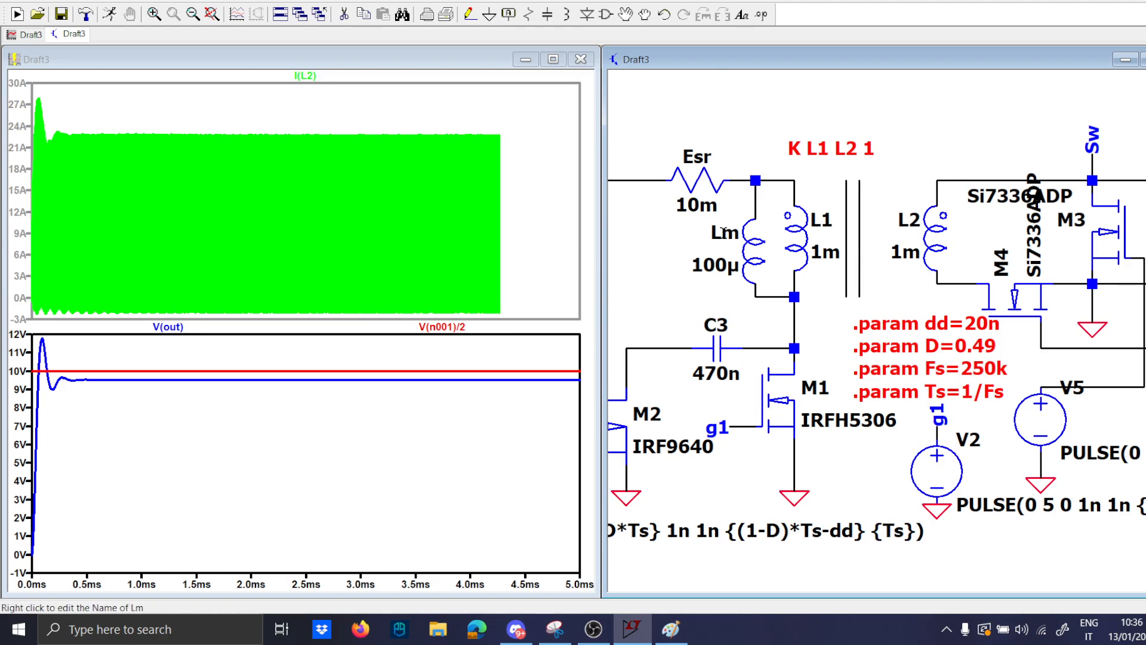
{"action": "left_click_drag", "start_coordinate": [700, 226], "coordinate": [841, 225]}
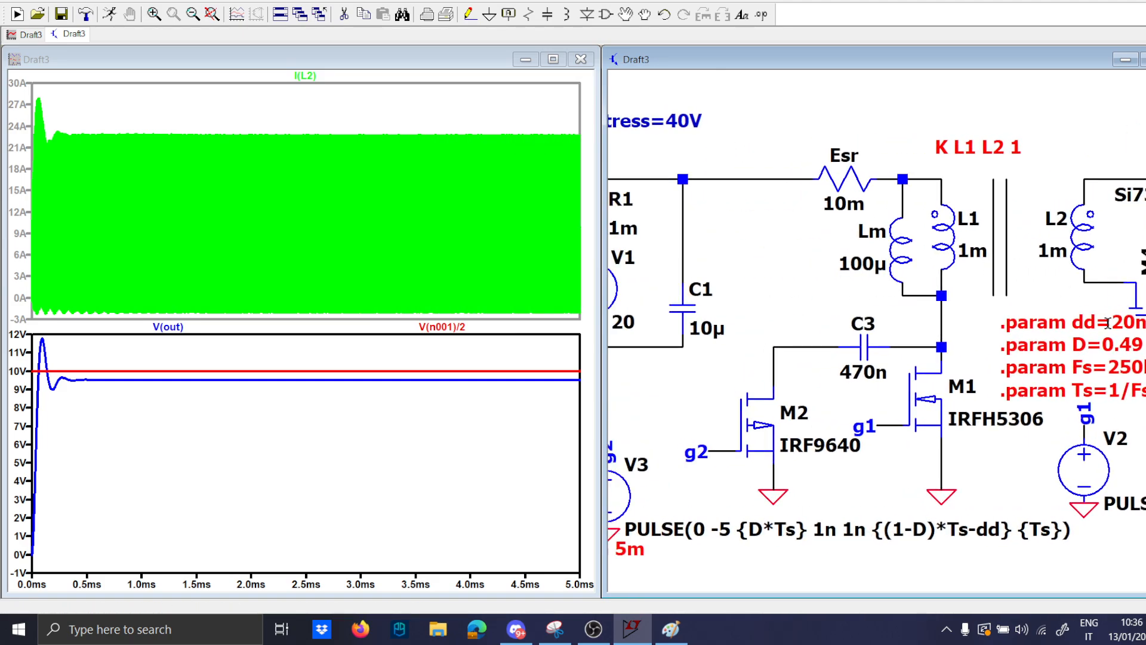
{"action": "left_click_drag", "start_coordinate": [1141, 449], "coordinate": [770, 439]}
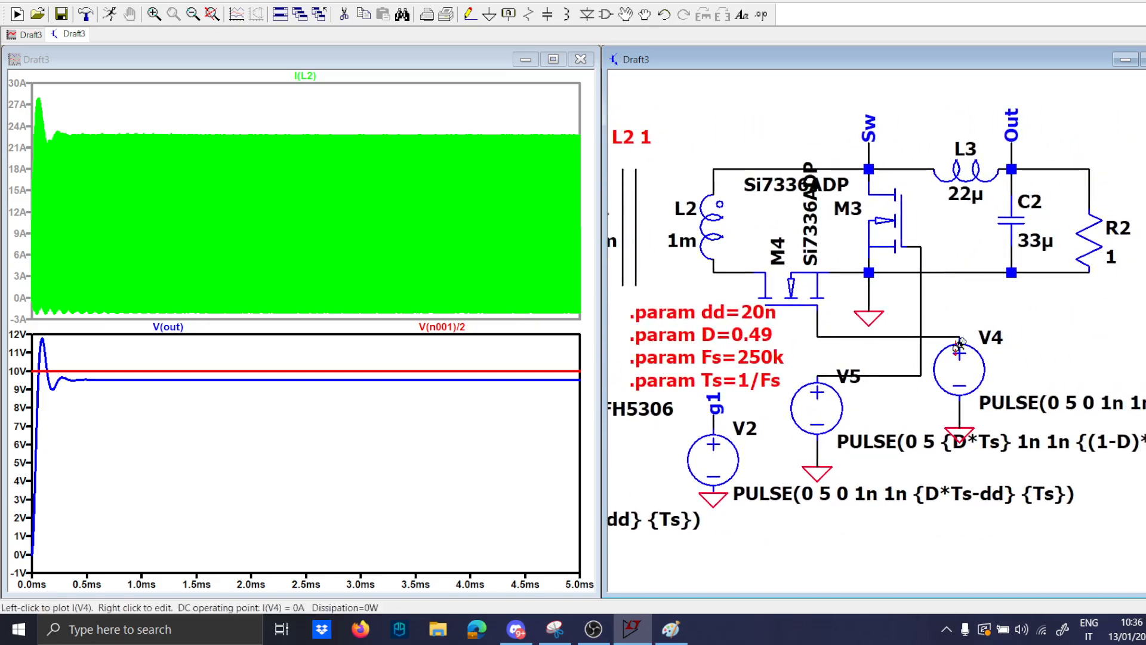
{"action": "scroll", "coordinate": [979, 284], "scroll_direction": "down", "scroll_amount": 1}
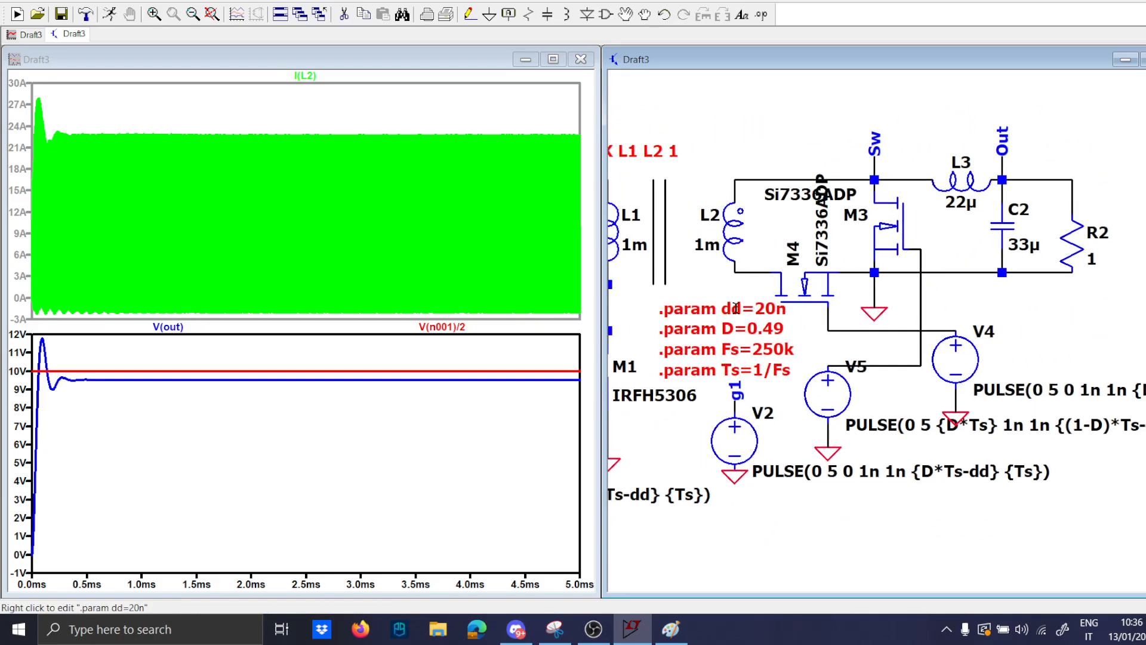
{"action": "left_click_drag", "start_coordinate": [687, 419], "coordinate": [927, 420]}
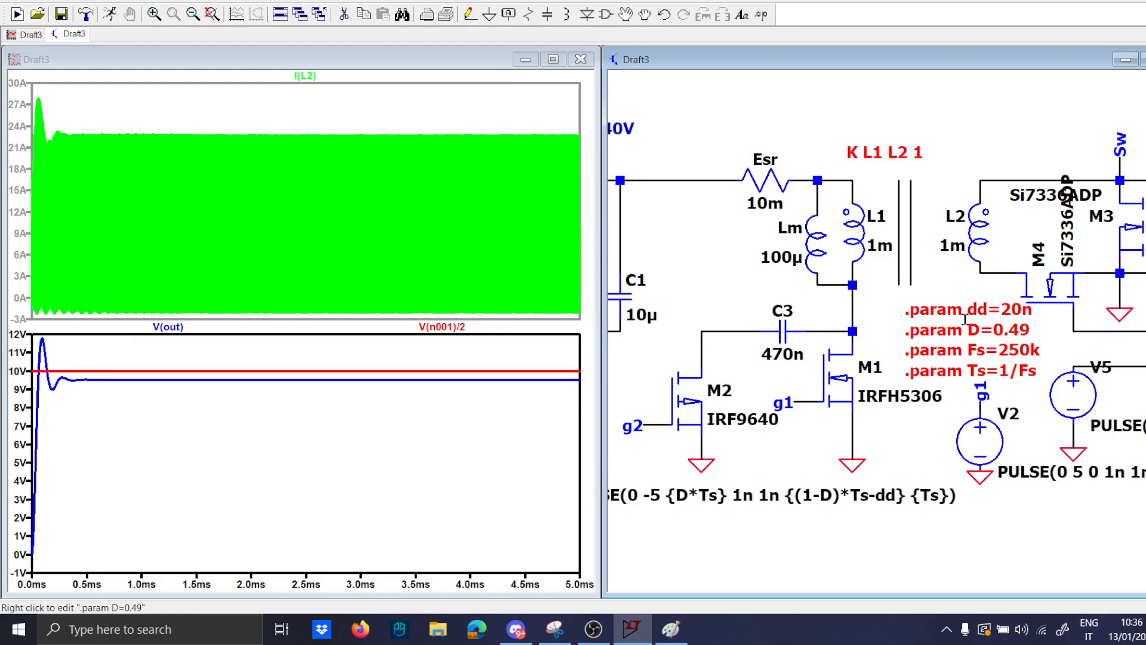
{"action": "left_click_drag", "start_coordinate": [938, 412], "coordinate": [716, 417]}
{"action": "mouse_move", "coordinate": [1145, 293]}
{"action": "left_mouse_down"}
{"action": "mouse_move", "coordinate": [1093, 295]}
{"action": "mouse_move", "coordinate": [1145, 298]}
{"action": "left_mouse_up"}
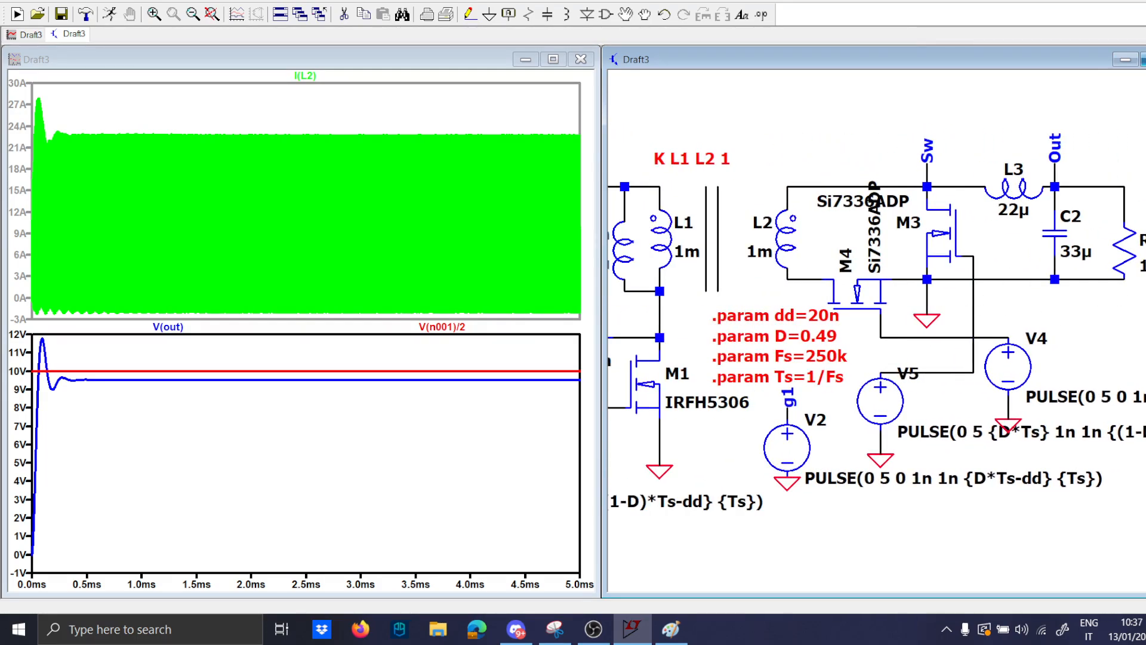
Step: Maximize the schematic window and frame the complete converter circuit in it
{"action": "left_click", "coordinate": [1144, 59]}
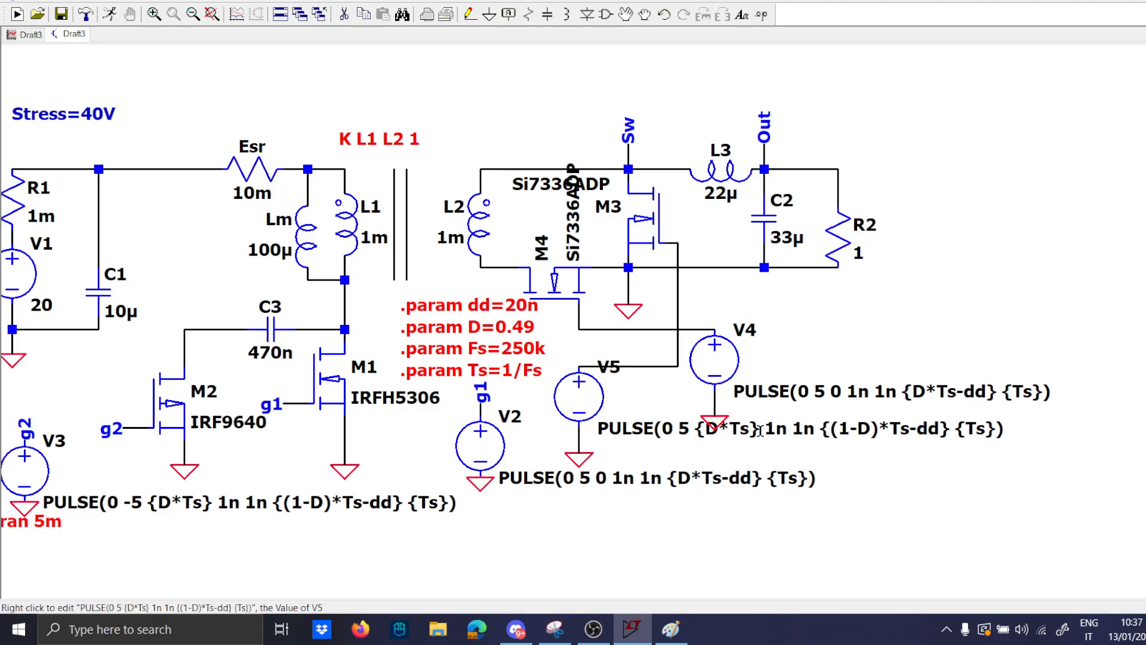
{"action": "scroll", "coordinate": [769, 432], "scroll_direction": "down", "scroll_amount": 3}
{"action": "scroll", "coordinate": [526, 360], "scroll_direction": "up", "scroll_amount": 4}
{"action": "key", "text": "space"}
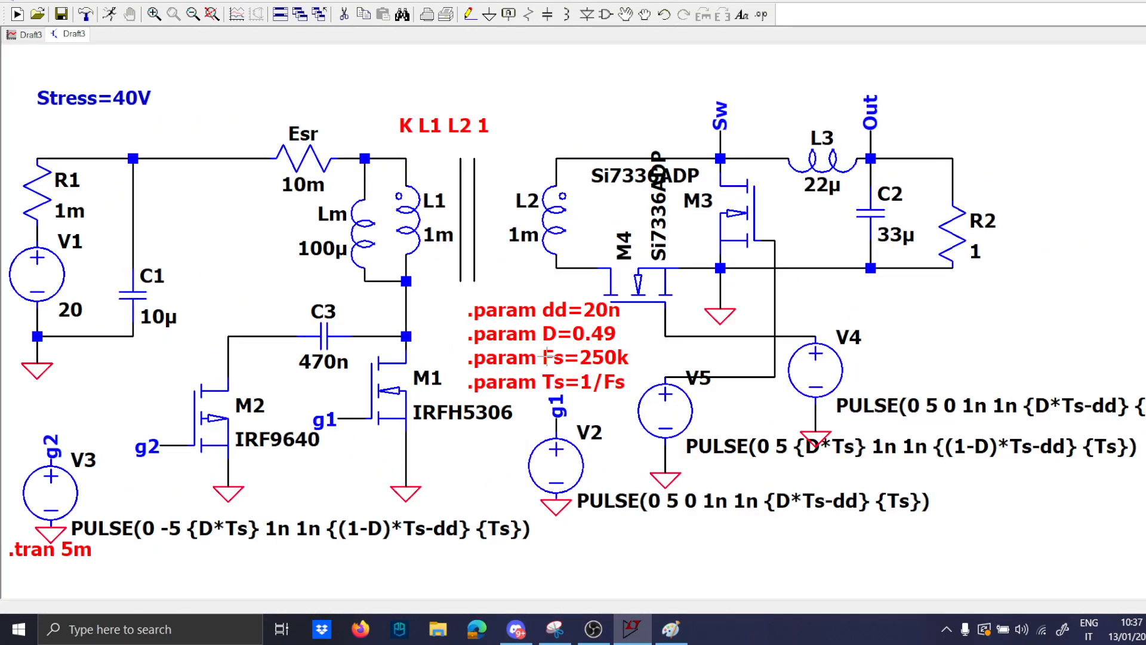
{"action": "left_click_drag", "start_coordinate": [508, 295], "coordinate": [580, 299]}
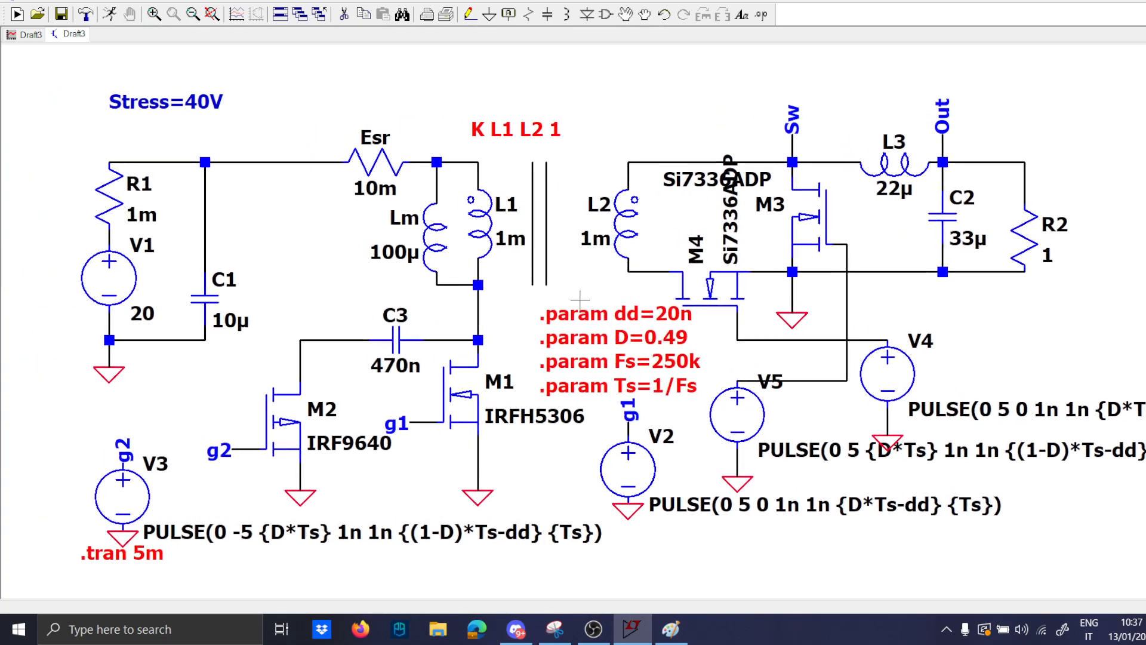
Step: Minimize the simulator window to reveal the desktop
{"action": "left_click", "coordinate": [626, 632]}
{"action": "left_click", "coordinate": [626, 631]}
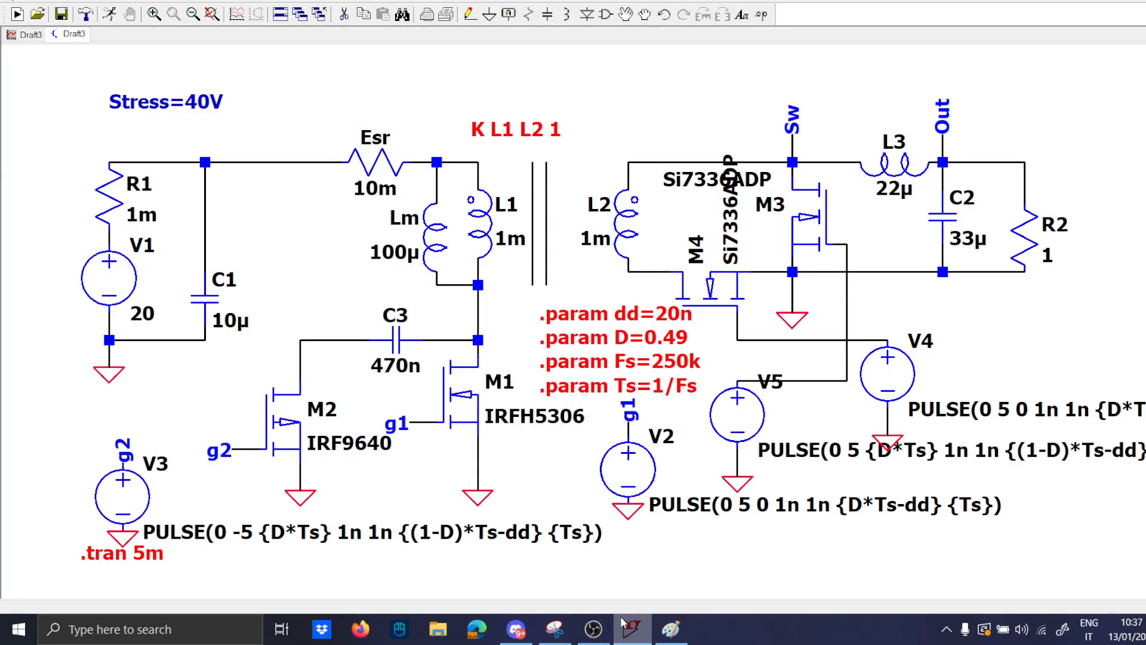
{"action": "left_click", "coordinate": [631, 626]}
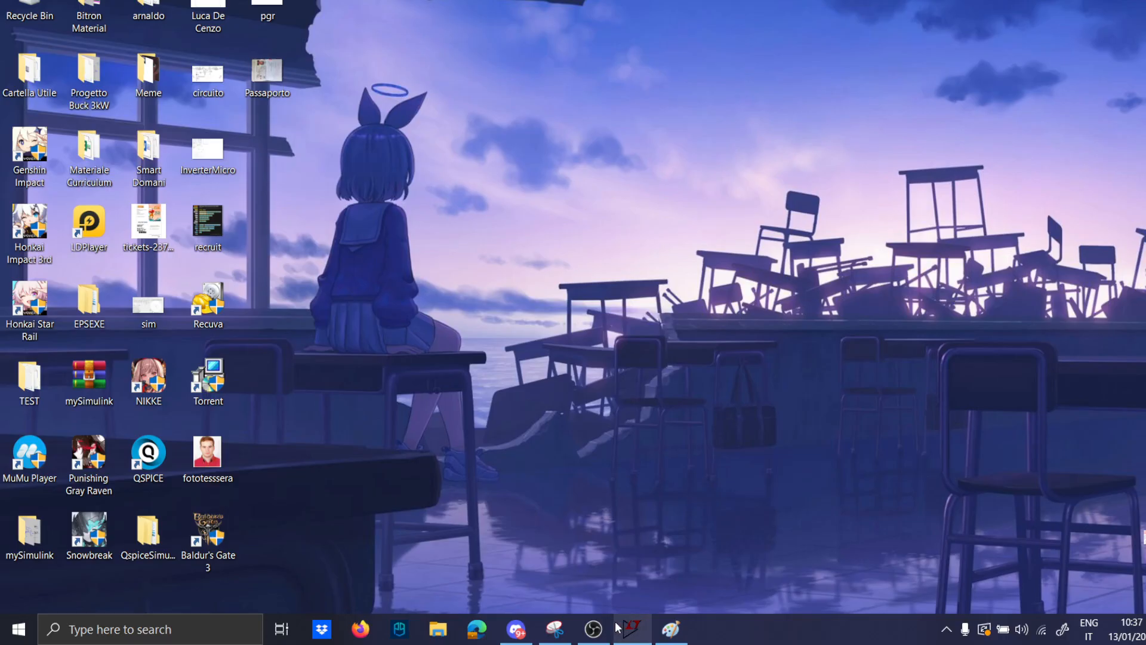